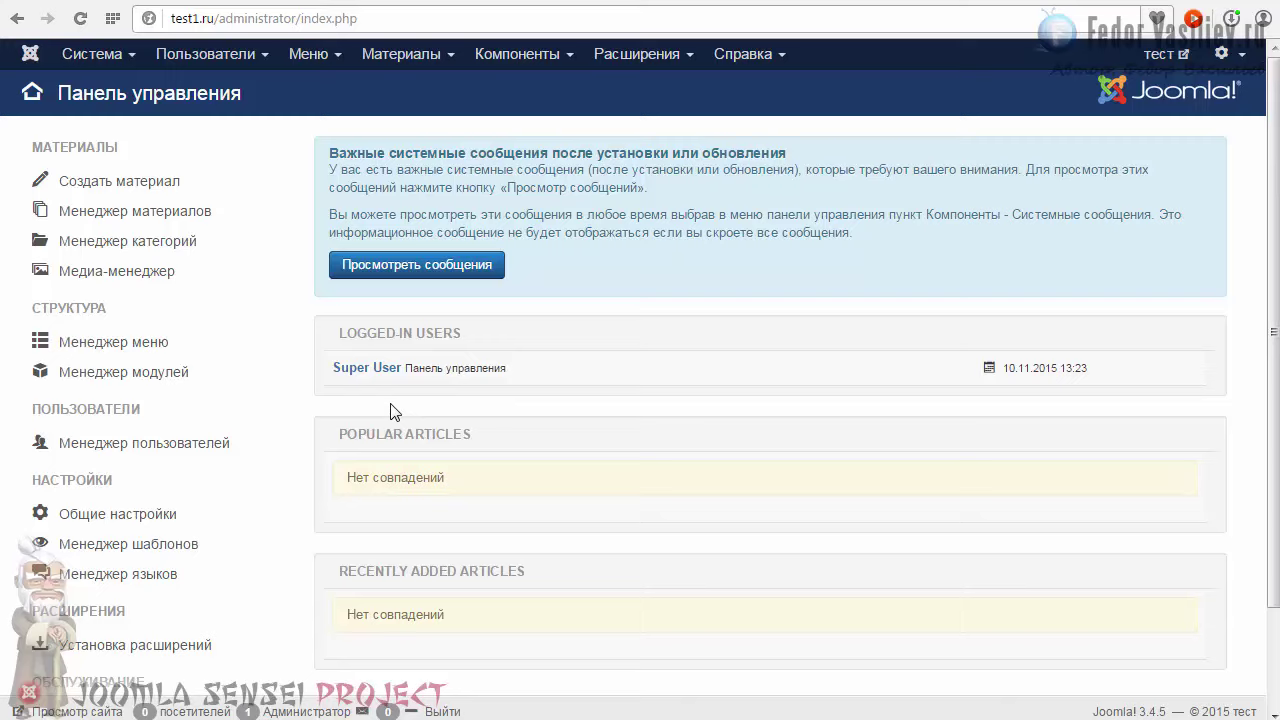
Review the commands offered under Система and Расширения without running any of them
{"action": "left_click", "coordinate": [90, 54]}
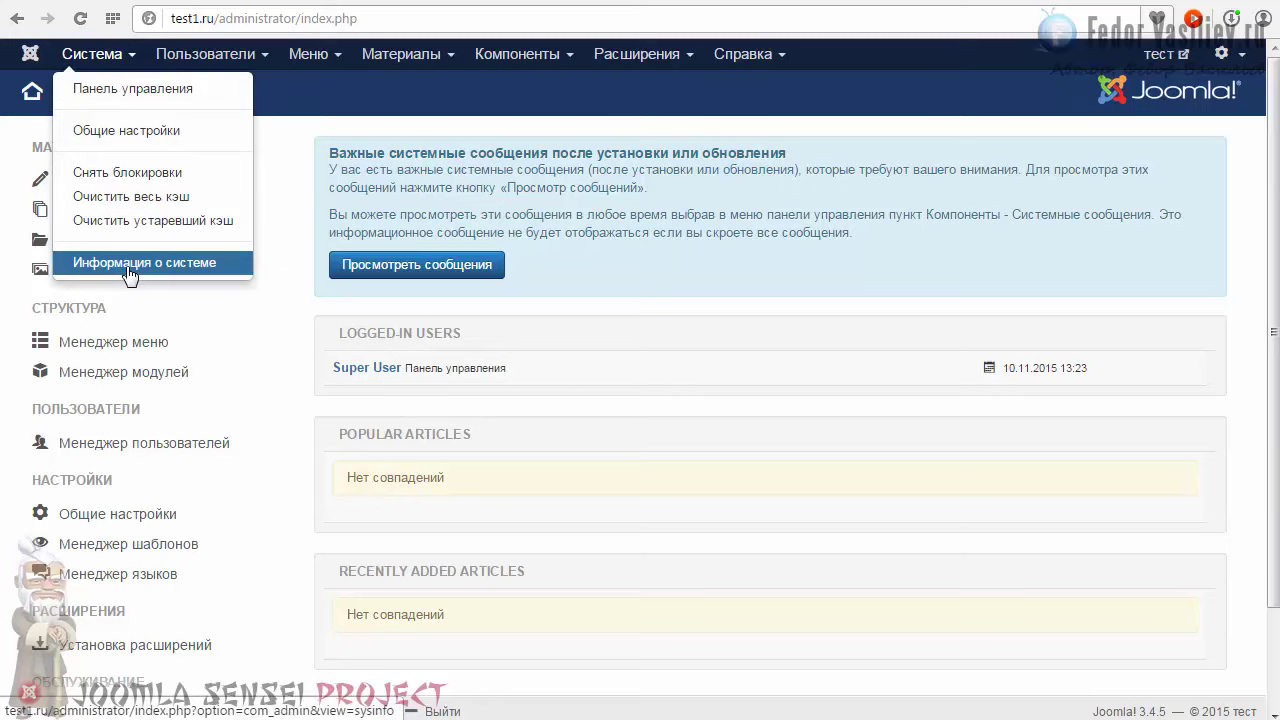
{"action": "left_click", "coordinate": [660, 58]}
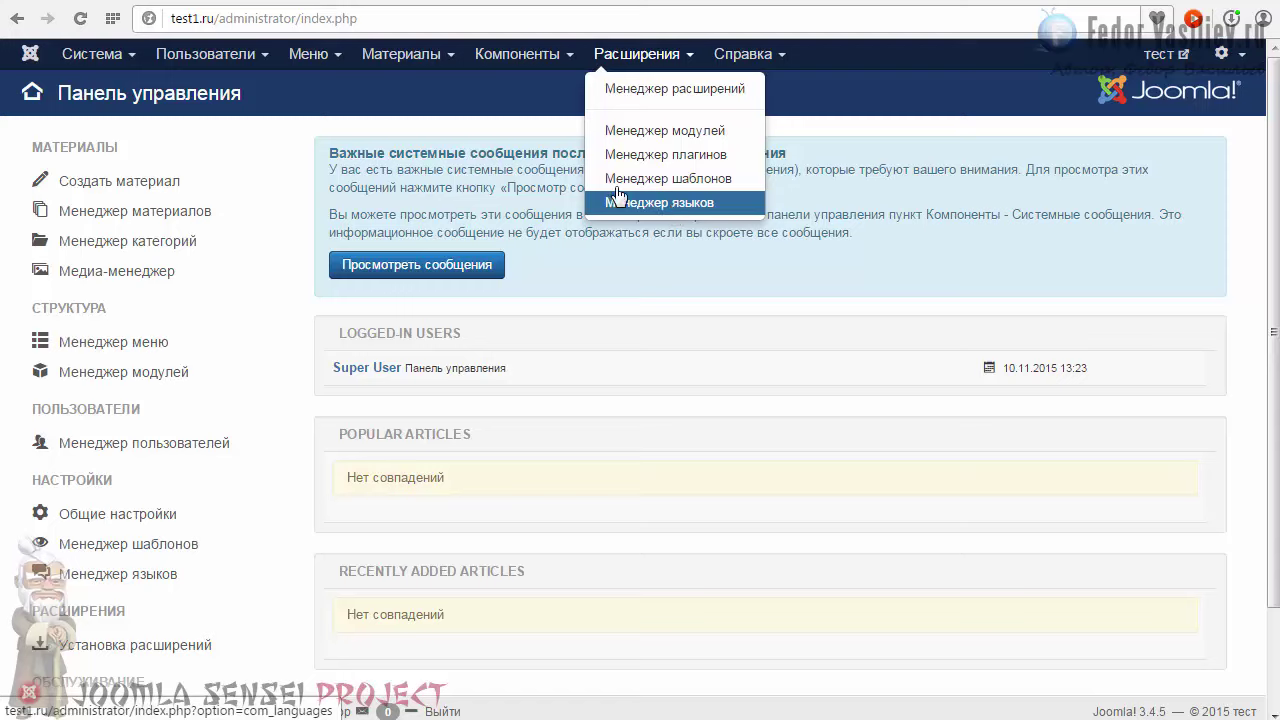
{"action": "left_click", "coordinate": [340, 92]}
{"action": "left_click", "coordinate": [92, 54]}
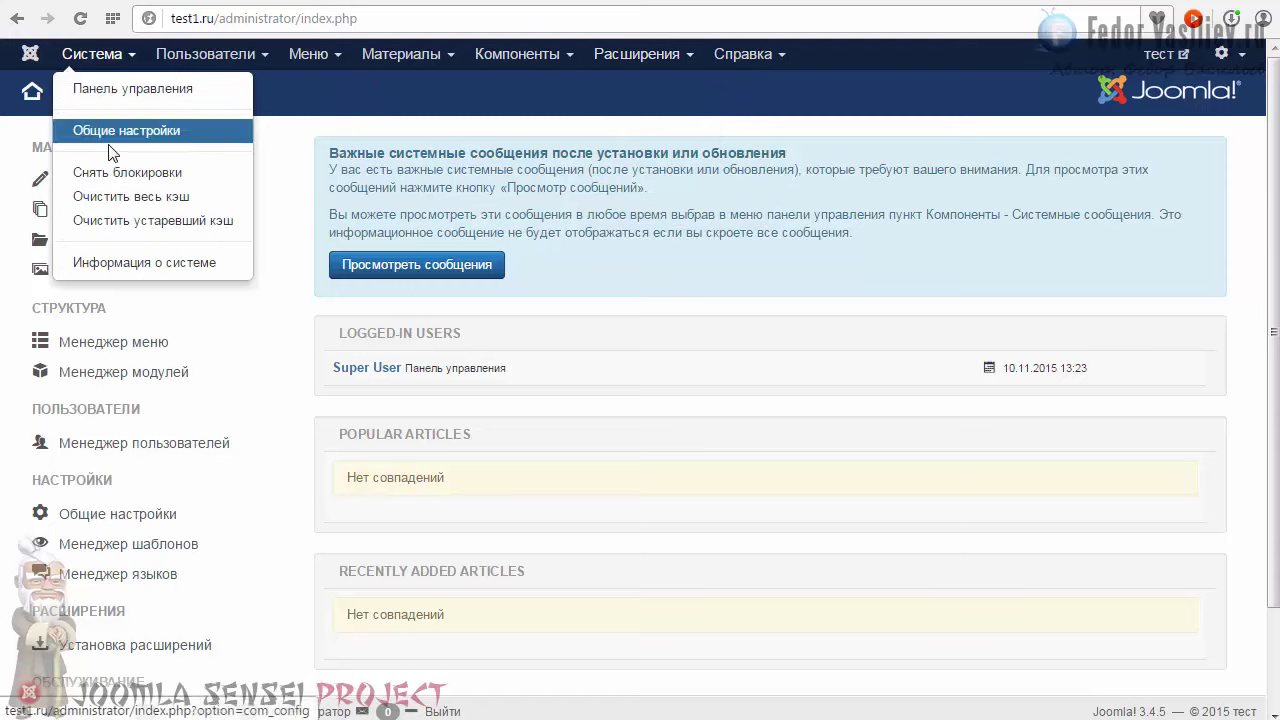
{"action": "left_click", "coordinate": [323, 92]}
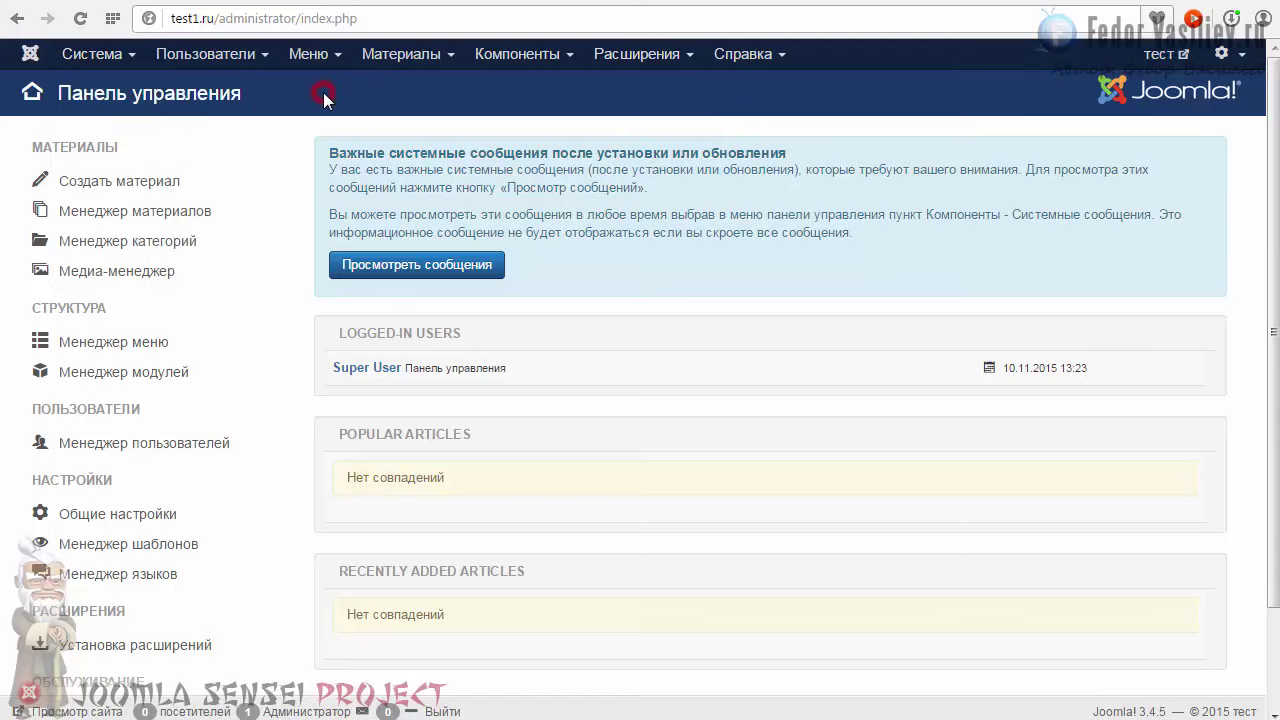
{"action": "left_click", "coordinate": [120, 55]}
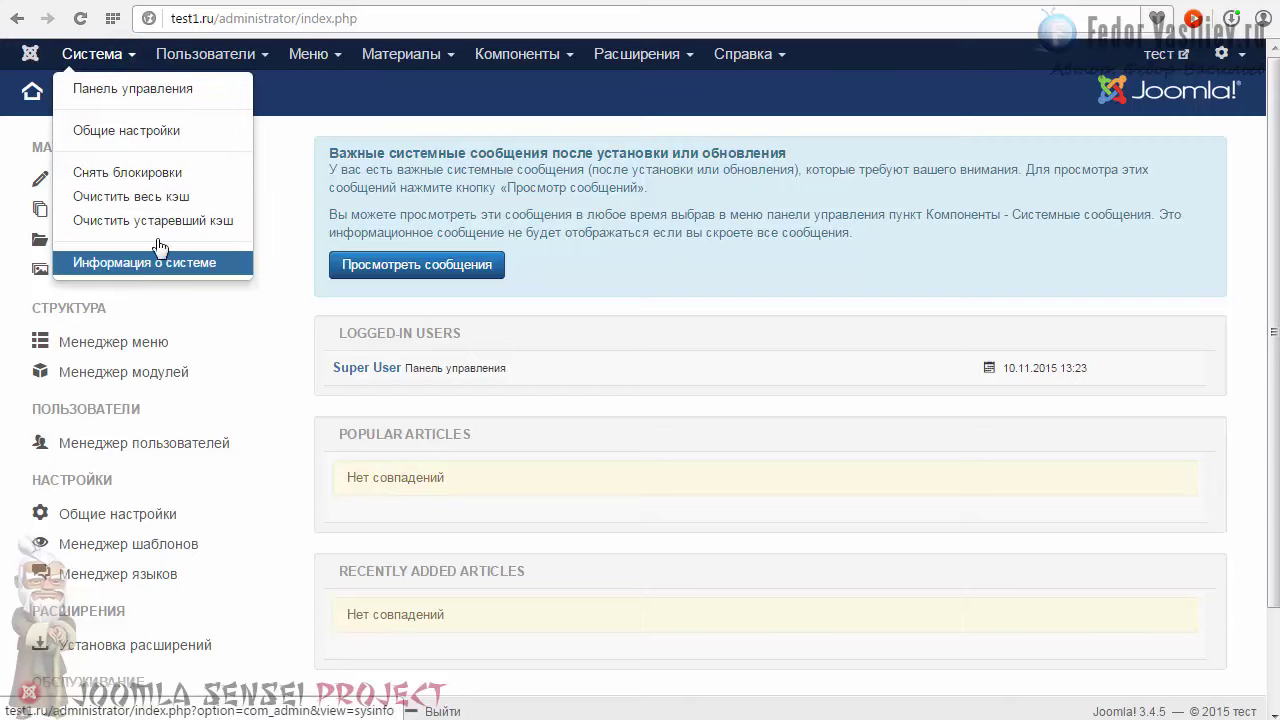
{"action": "left_click", "coordinate": [421, 96]}
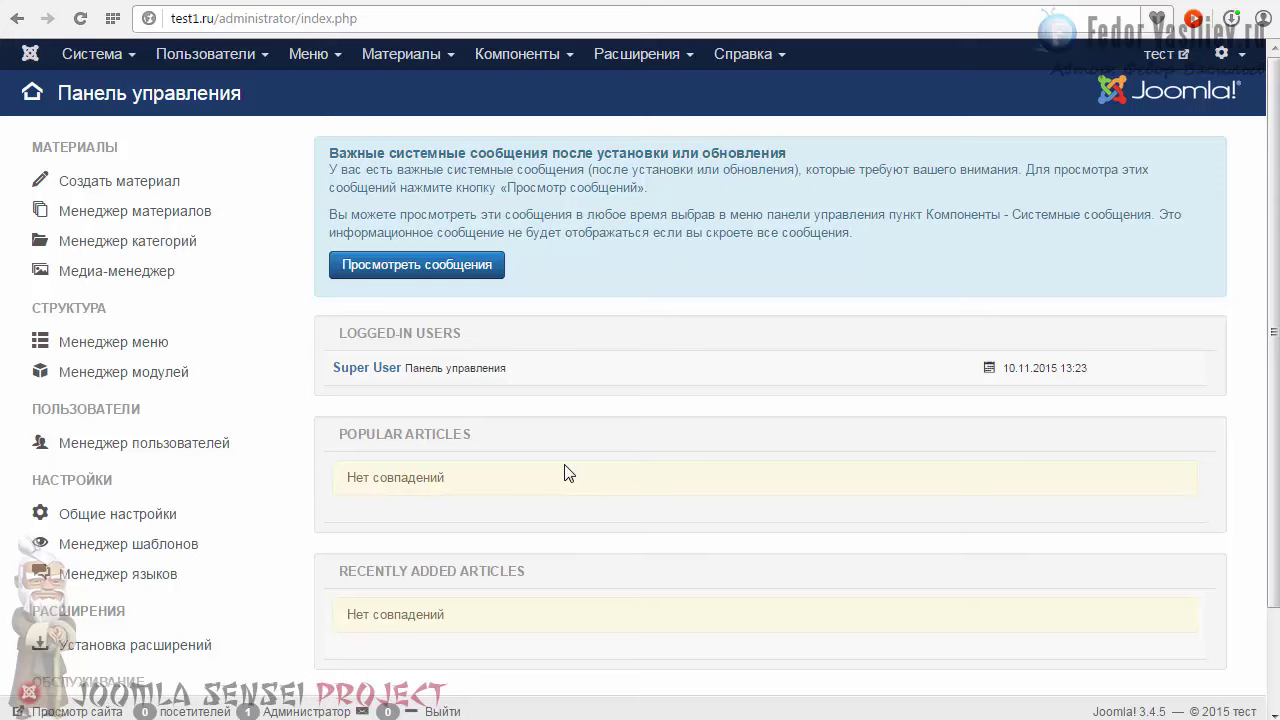
Look over the dashboard page and reopen Панель управления from the system commands
{"action": "scroll", "coordinate": [491, 494], "scroll_direction": "down", "scroll_amount": 2}
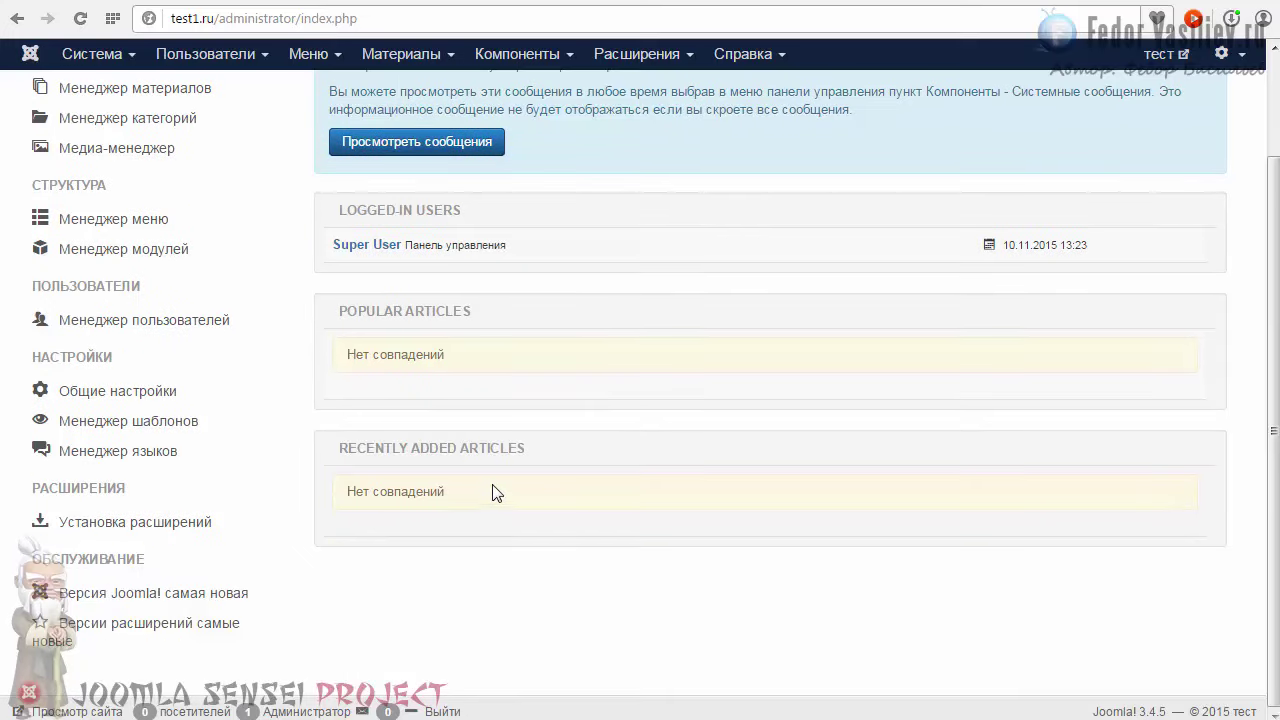
{"action": "scroll", "coordinate": [491, 494], "scroll_direction": "up", "scroll_amount": 2}
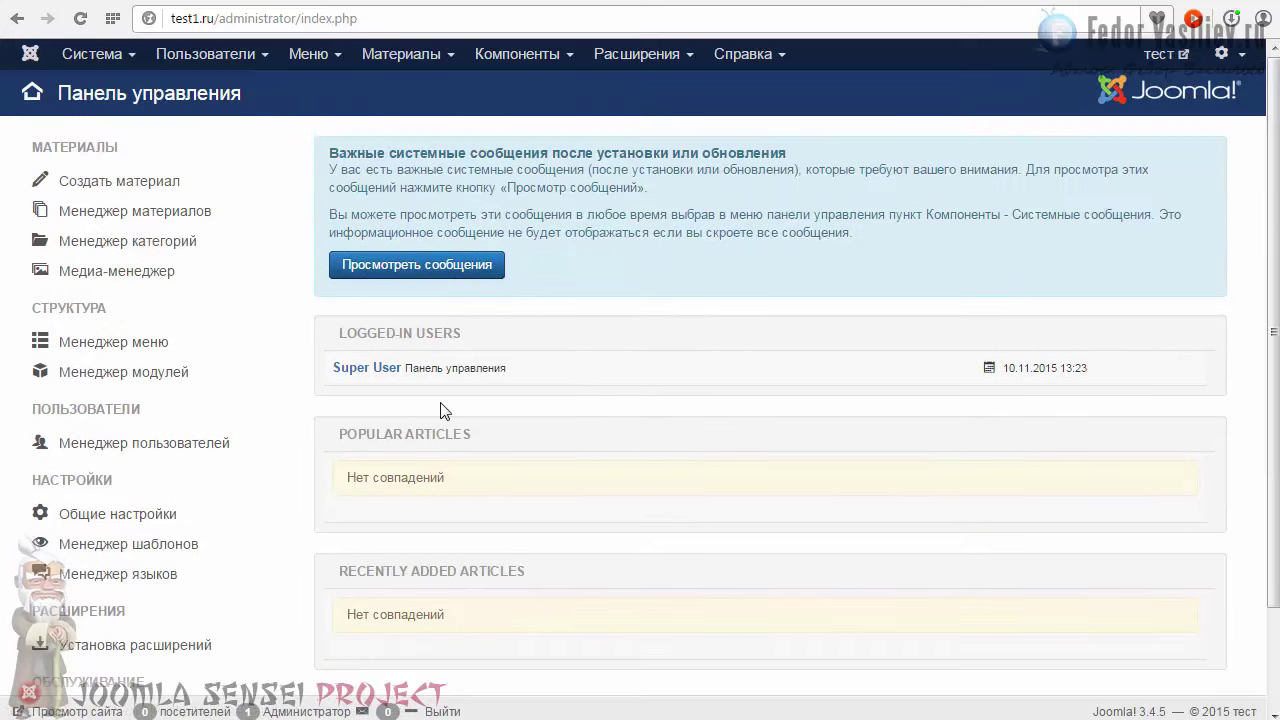
{"action": "left_click", "coordinate": [106, 56]}
{"action": "left_click", "coordinate": [107, 90]}
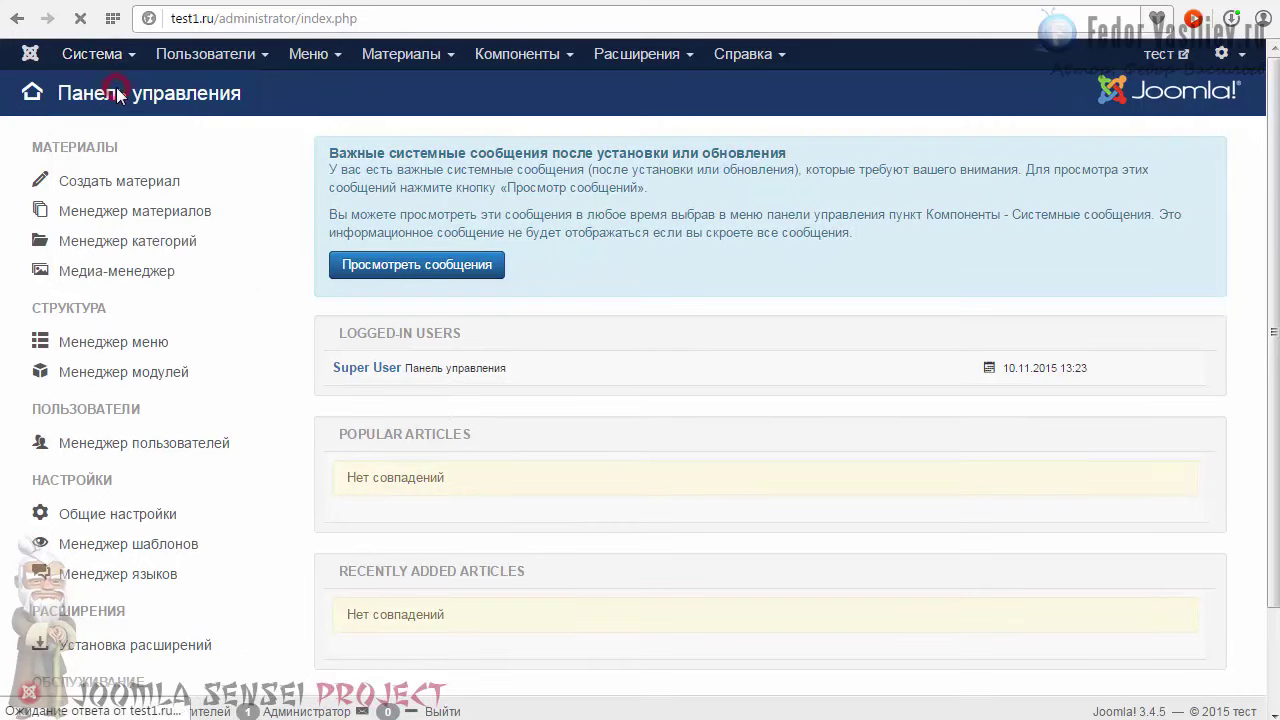
Examine the dashboard's shortcut groups from Материалы to Обслуживание and the notice about important system messages
{"action": "scroll", "coordinate": [434, 486], "scroll_direction": "down", "scroll_amount": 2}
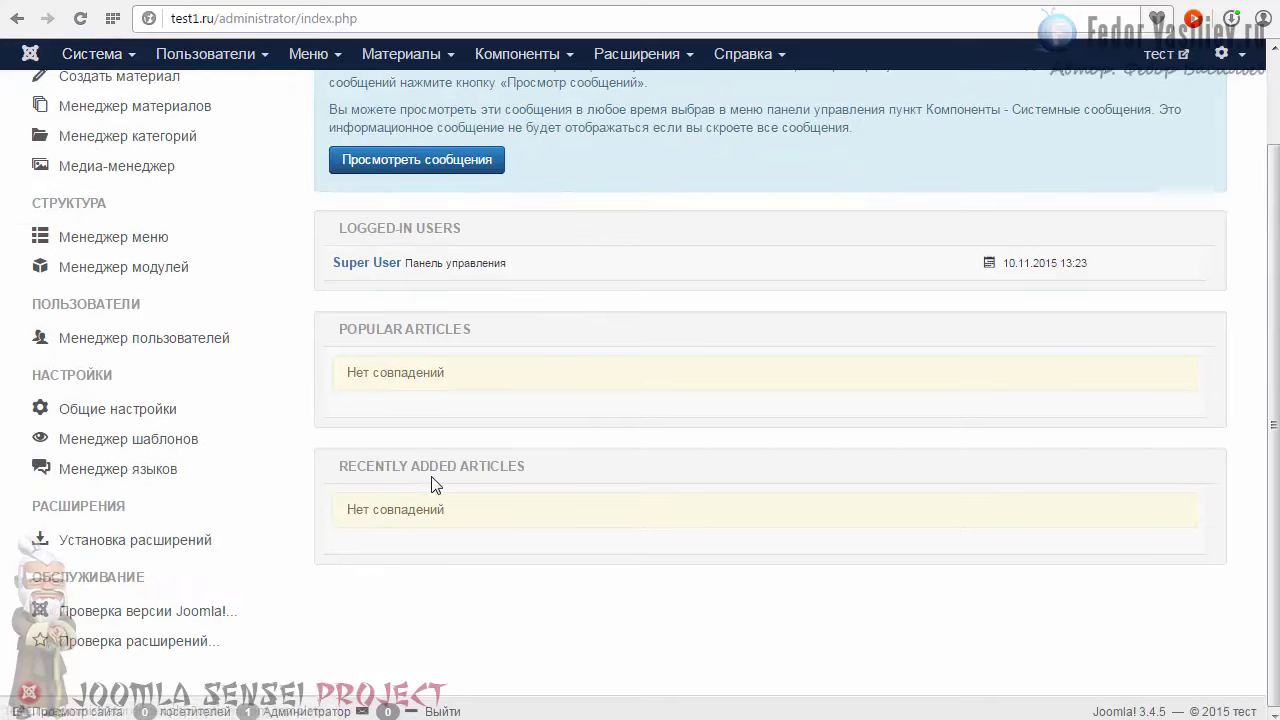
{"action": "scroll", "coordinate": [437, 471], "scroll_direction": "up", "scroll_amount": 2}
{"action": "scroll", "coordinate": [334, 443], "scroll_direction": "down", "scroll_amount": 2}
{"action": "scroll", "coordinate": [334, 437], "scroll_direction": "up", "scroll_amount": 2}
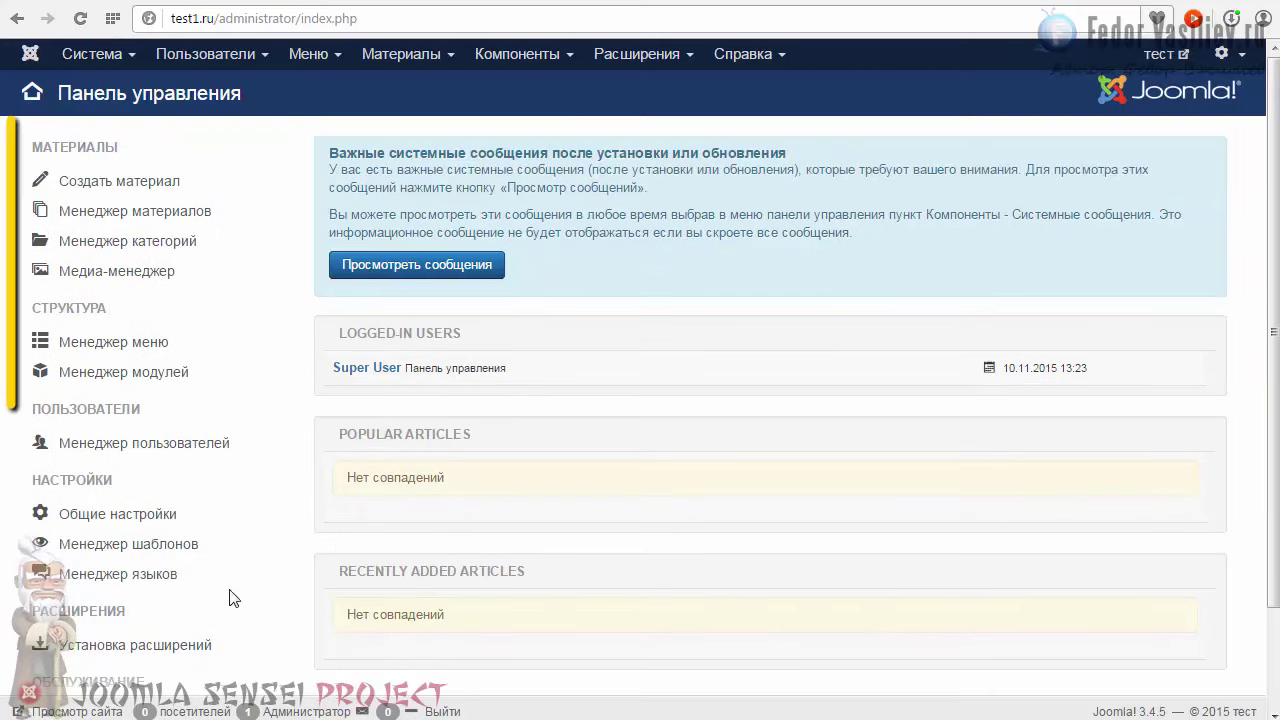
{"action": "scroll", "coordinate": [229, 594], "scroll_direction": "down", "scroll_amount": 3}
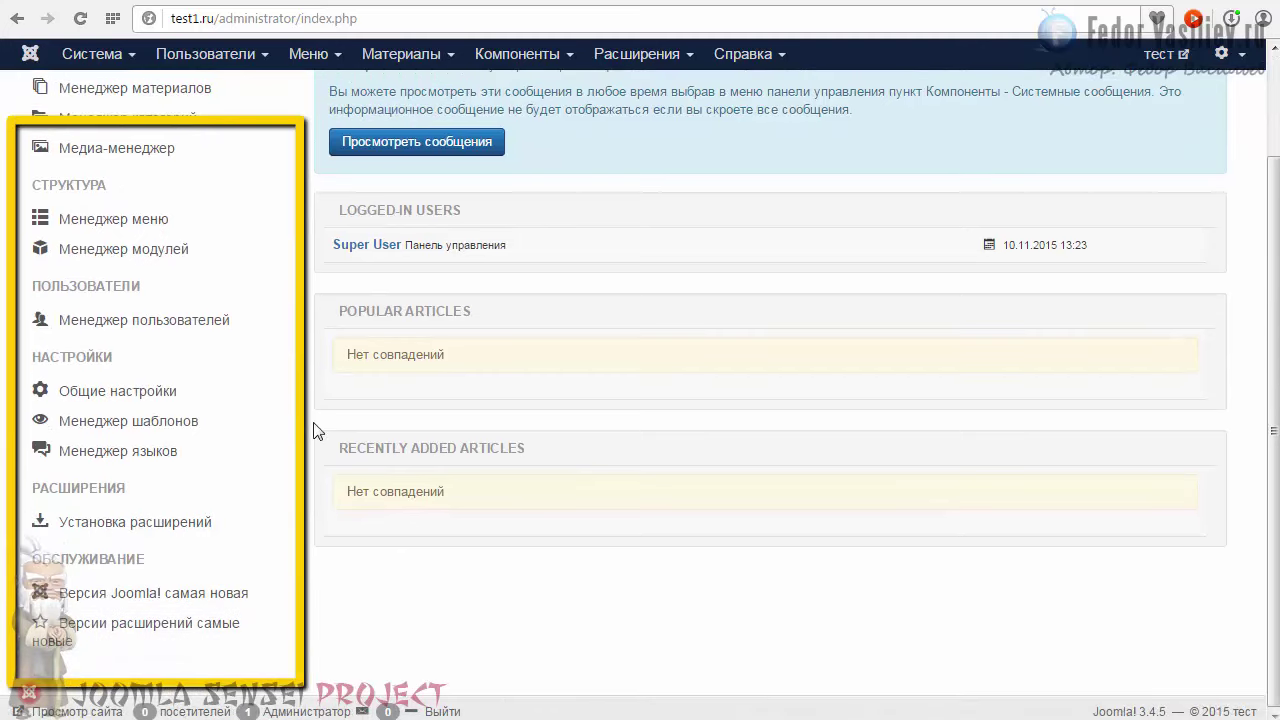
{"action": "scroll", "coordinate": [137, 147], "scroll_direction": "up", "scroll_amount": 3}
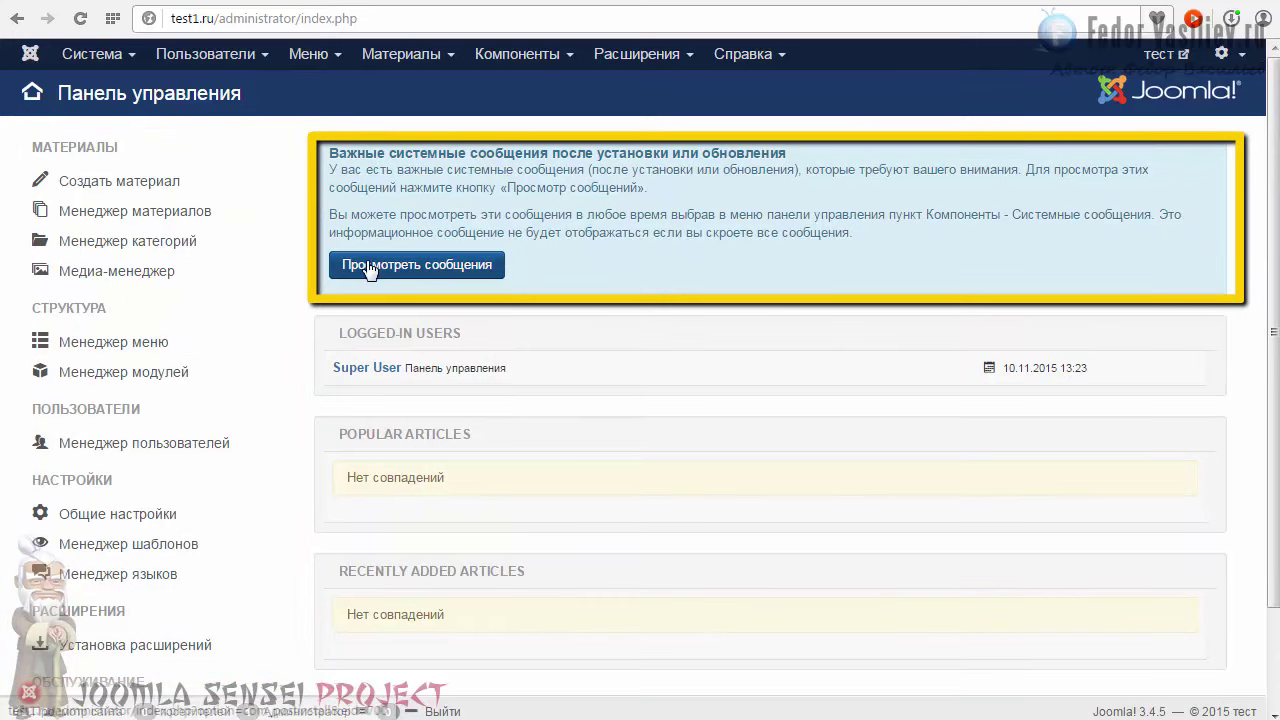
{"action": "scroll", "coordinate": [370, 275], "scroll_direction": "down", "scroll_amount": 1}
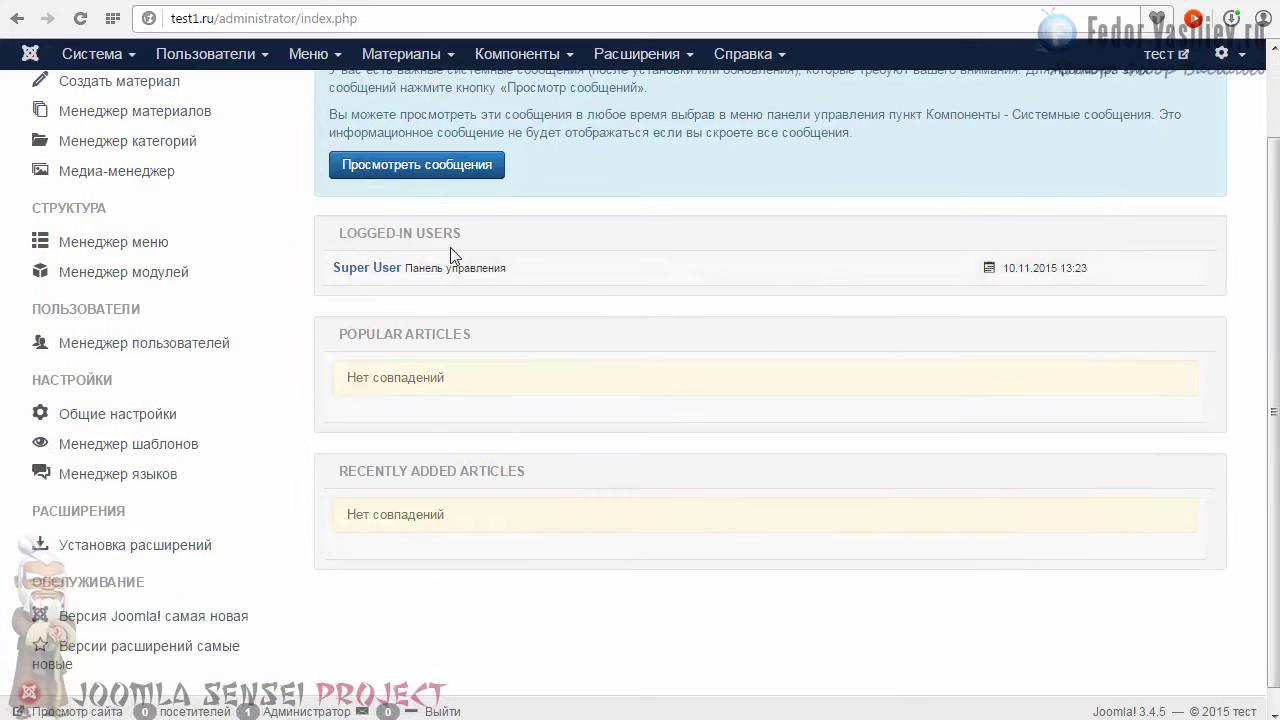
Examine the dashboard's Logged-in Users, Popular Articles and Recently Added Articles blocks, highlighting their headings
{"action": "left_click_drag", "start_coordinate": [486, 232], "coordinate": [402, 234]}
{"action": "left_click_drag", "start_coordinate": [494, 327], "coordinate": [404, 338]}
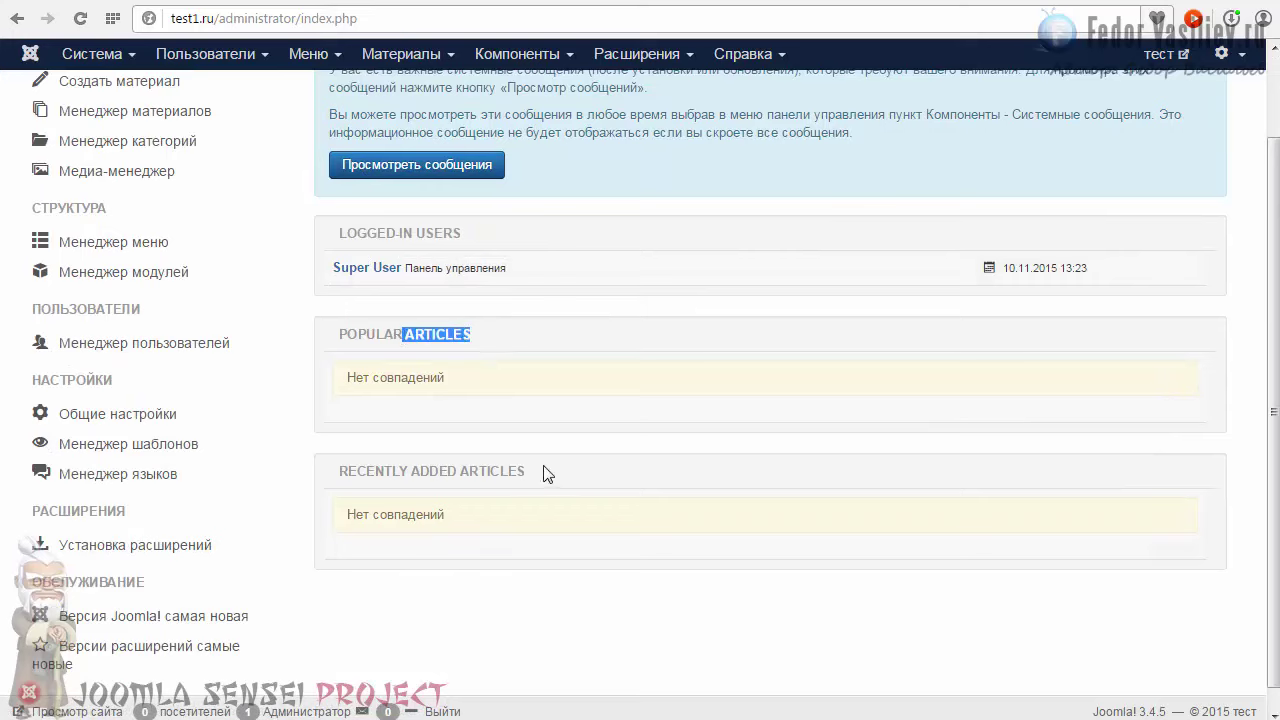
{"action": "left_click_drag", "start_coordinate": [514, 466], "coordinate": [400, 468]}
{"action": "left_click", "coordinate": [400, 469]}
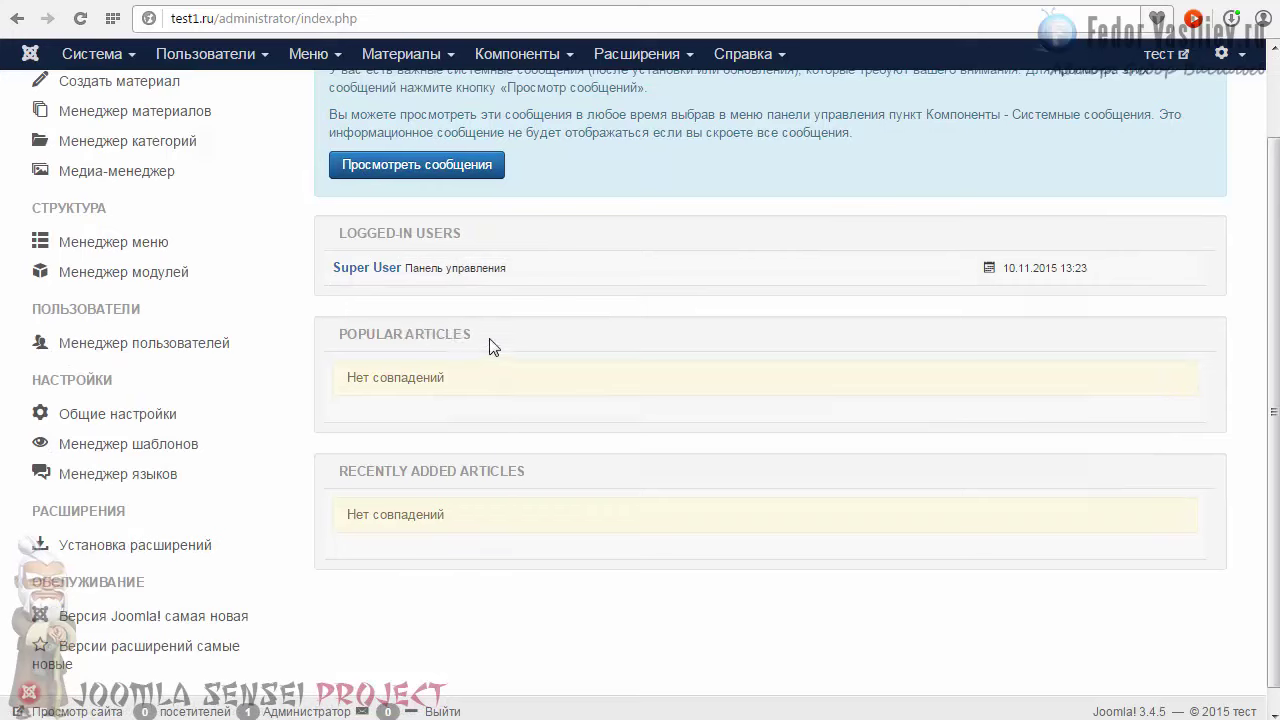
{"action": "left_click_drag", "start_coordinate": [494, 334], "coordinate": [347, 335]}
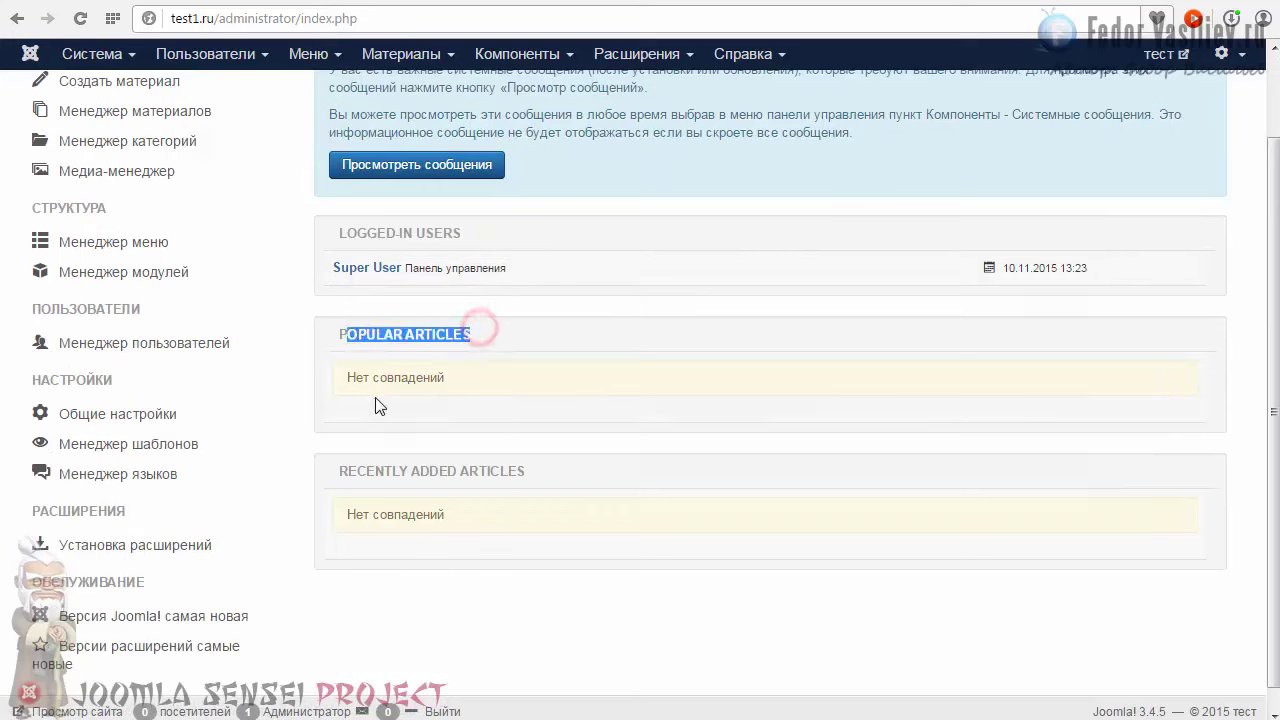
{"action": "left_click", "coordinate": [444, 334]}
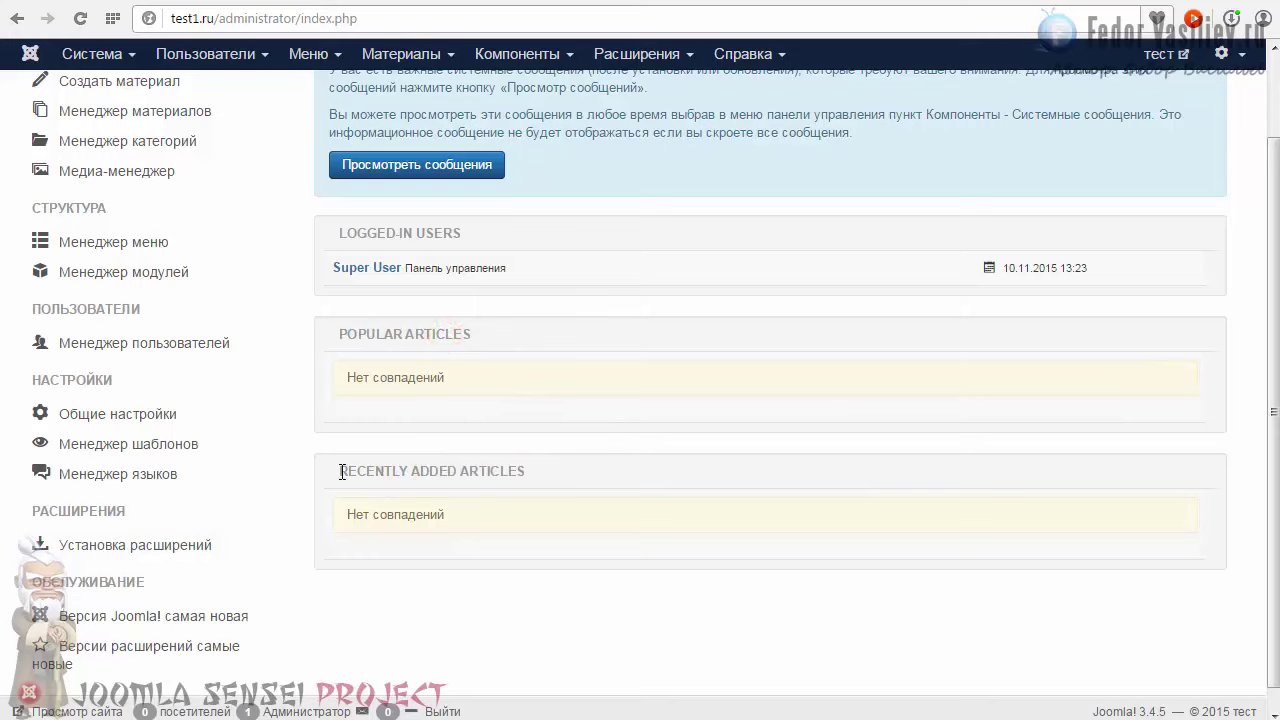
{"action": "left_click_drag", "start_coordinate": [472, 468], "coordinate": [334, 467]}
{"action": "left_click", "coordinate": [428, 470]}
{"action": "left_click_drag", "start_coordinate": [458, 466], "coordinate": [420, 466]}
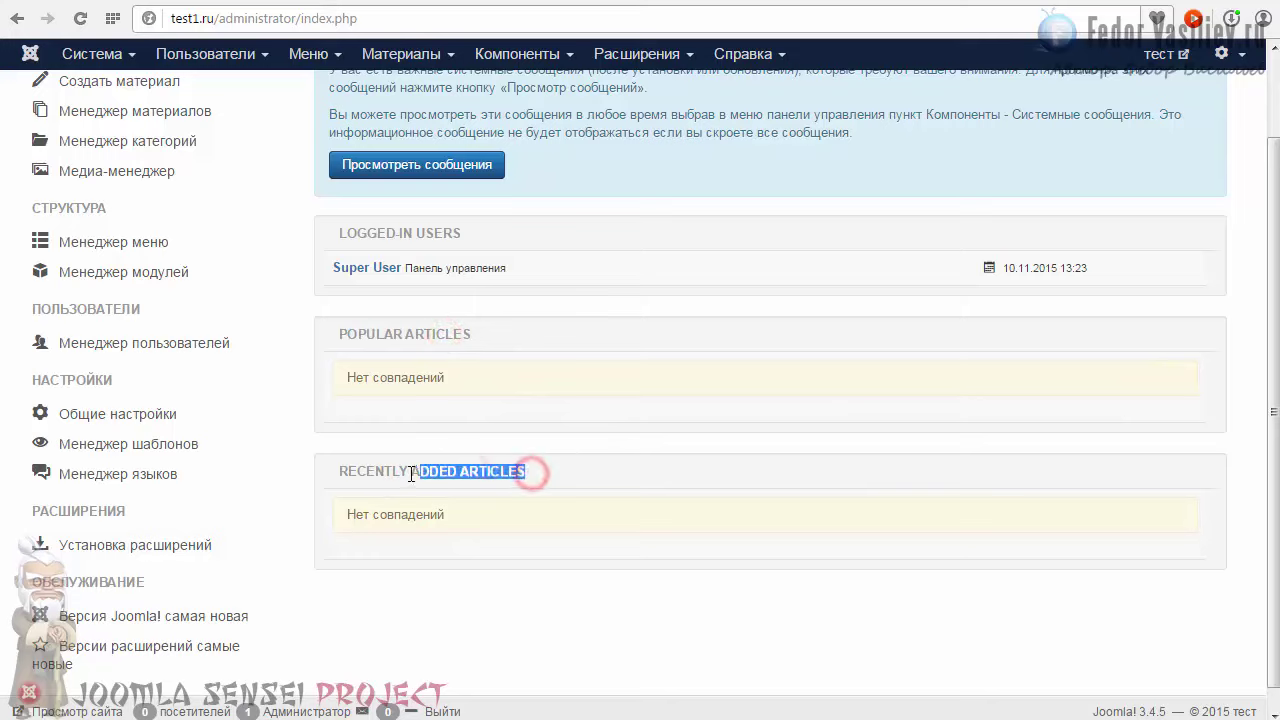
{"action": "left_click", "coordinate": [412, 470]}
{"action": "left_click_drag", "start_coordinate": [471, 334], "coordinate": [377, 333]}
{"action": "left_click_drag", "start_coordinate": [484, 234], "coordinate": [365, 234]}
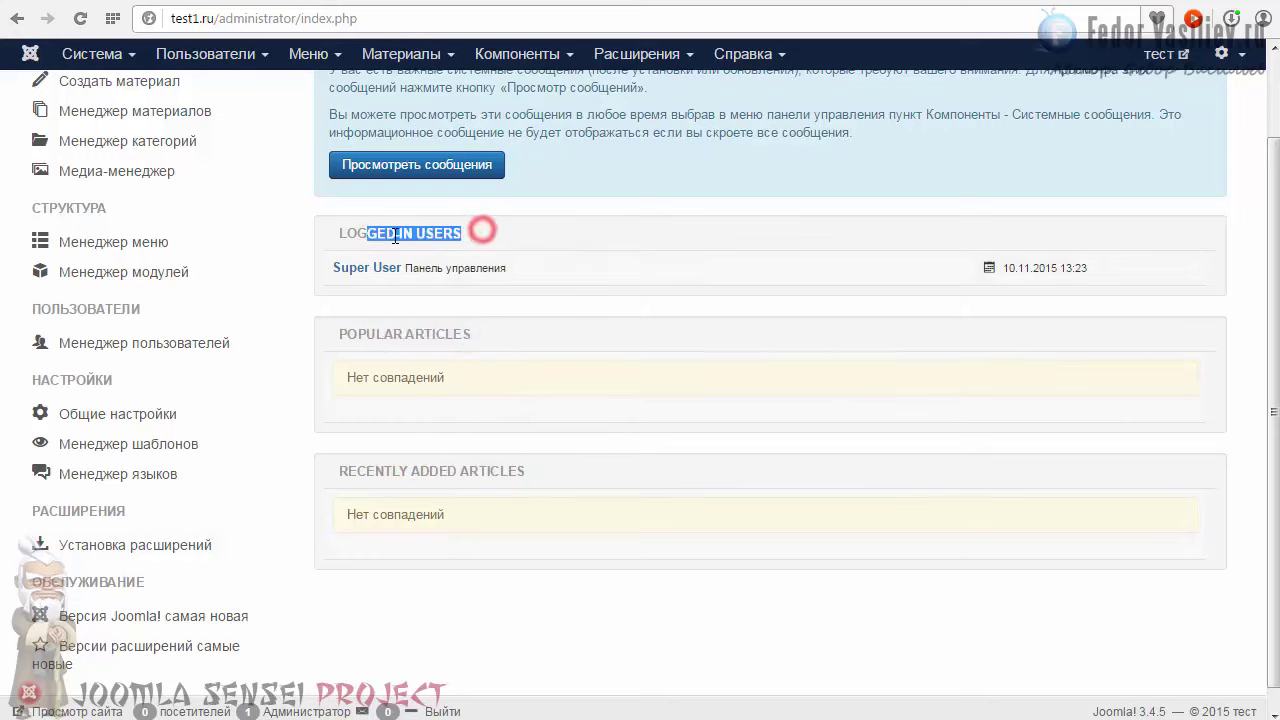
{"action": "left_click", "coordinate": [394, 234]}
{"action": "scroll", "coordinate": [426, 410], "scroll_direction": "up", "scroll_amount": 1}
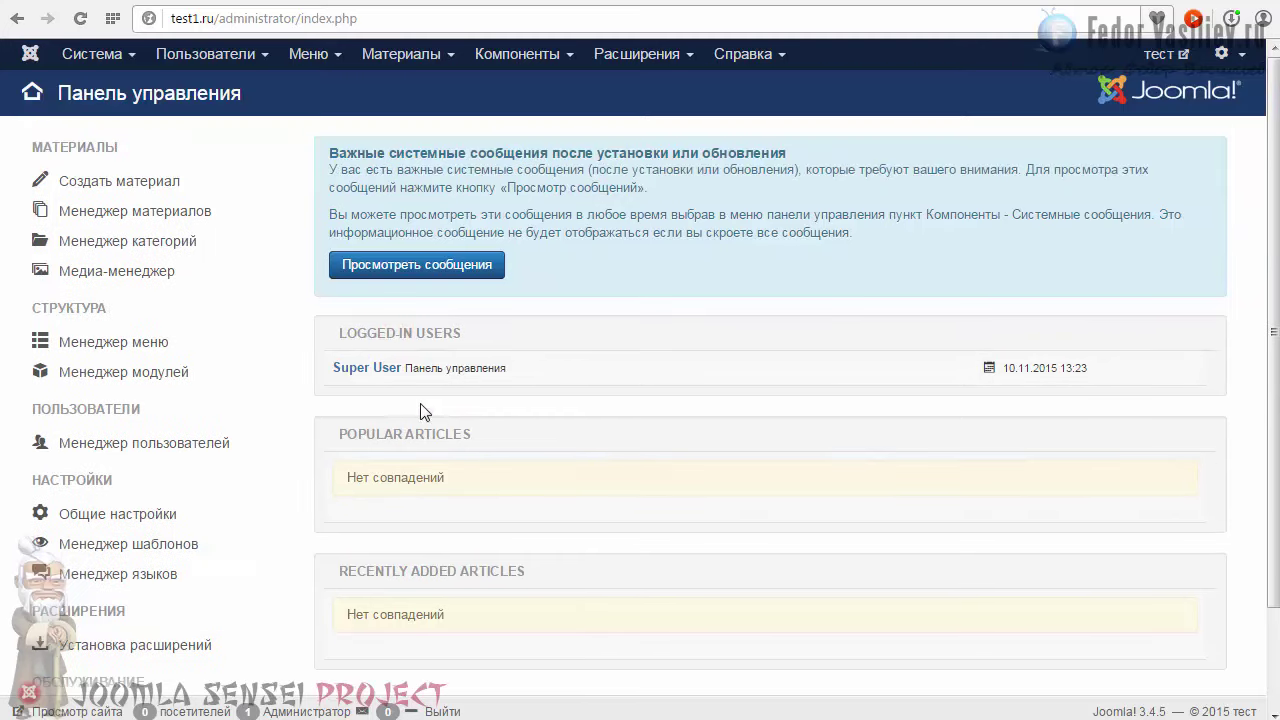
Examine the Super User entry in the Logged-in Users block, highlighting the user and the system area label
{"action": "triple_click", "coordinate": [333, 368]}
{"action": "left_click", "coordinate": [345, 323]}
{"action": "left_click_drag", "start_coordinate": [331, 367], "coordinate": [407, 368]}
{"action": "left_click", "coordinate": [443, 367]}
{"action": "left_click_drag", "start_coordinate": [329, 367], "coordinate": [406, 376]}
{"action": "left_click", "coordinate": [426, 373]}
{"action": "left_click", "coordinate": [443, 372]}
{"action": "double_click", "coordinate": [478, 368]}
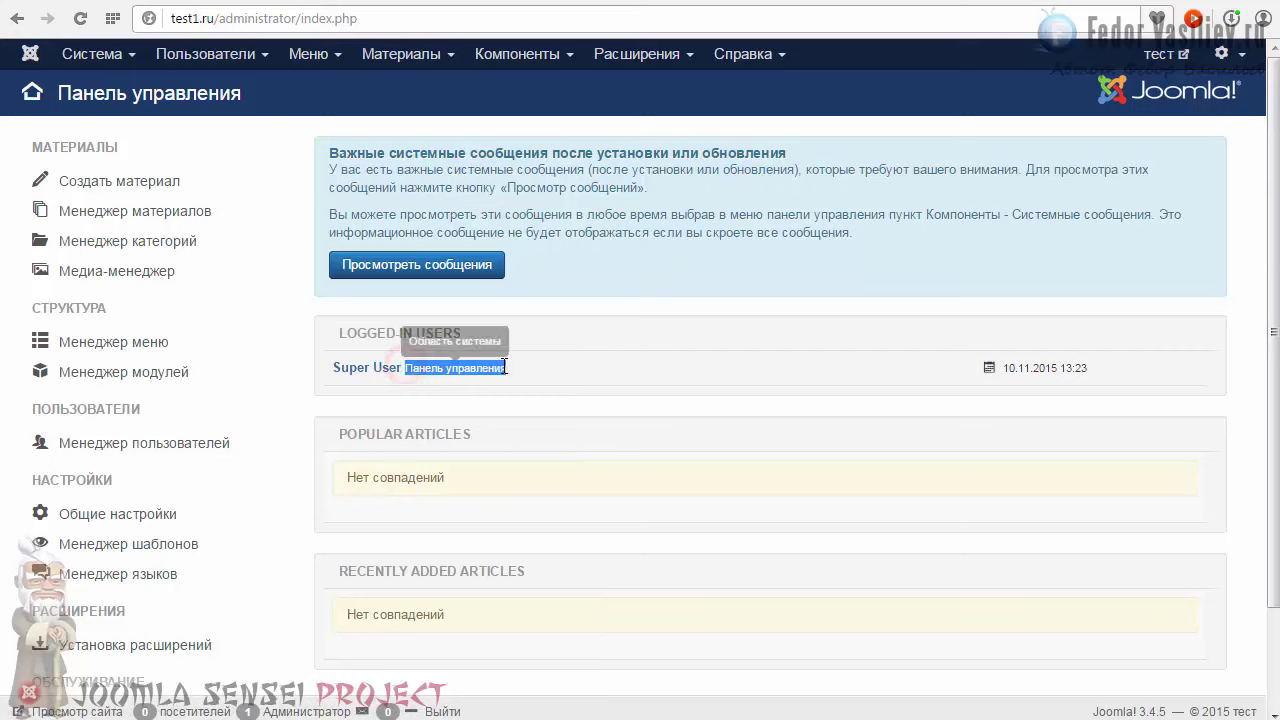
{"action": "left_click", "coordinate": [500, 368]}
{"action": "left_click_drag", "start_coordinate": [522, 368], "coordinate": [328, 368]}
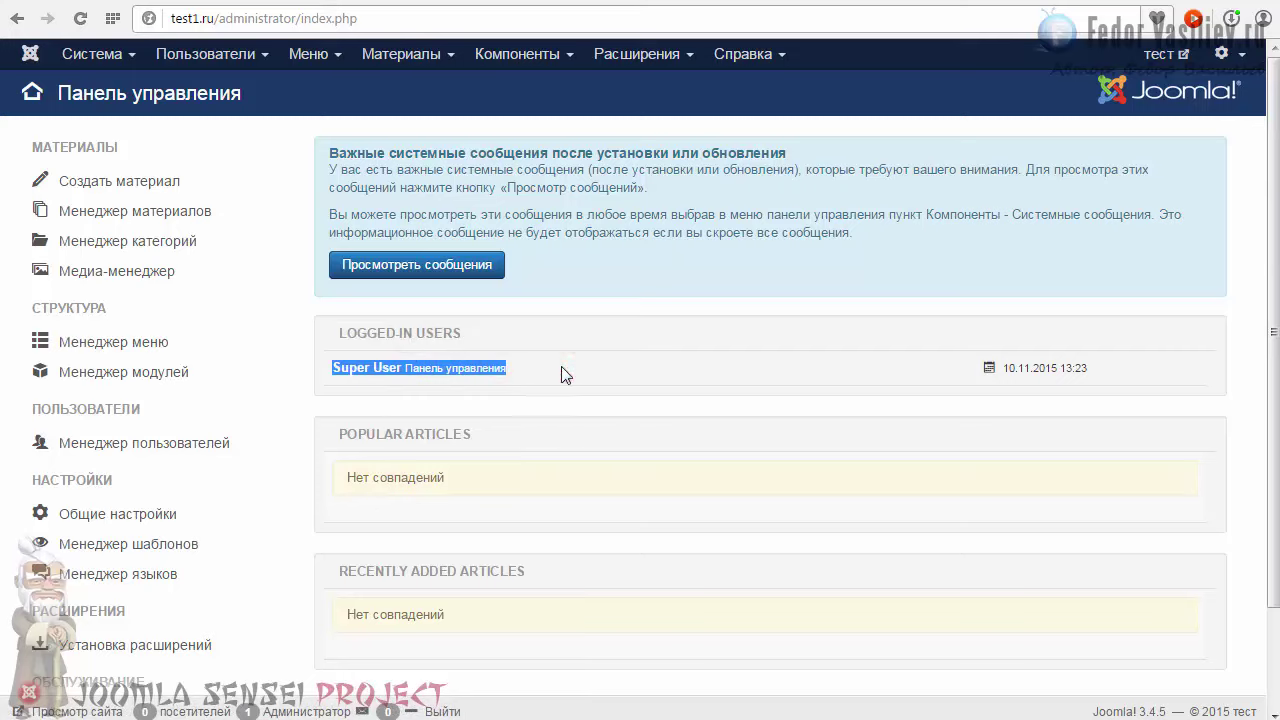
{"action": "left_click", "coordinate": [534, 368]}
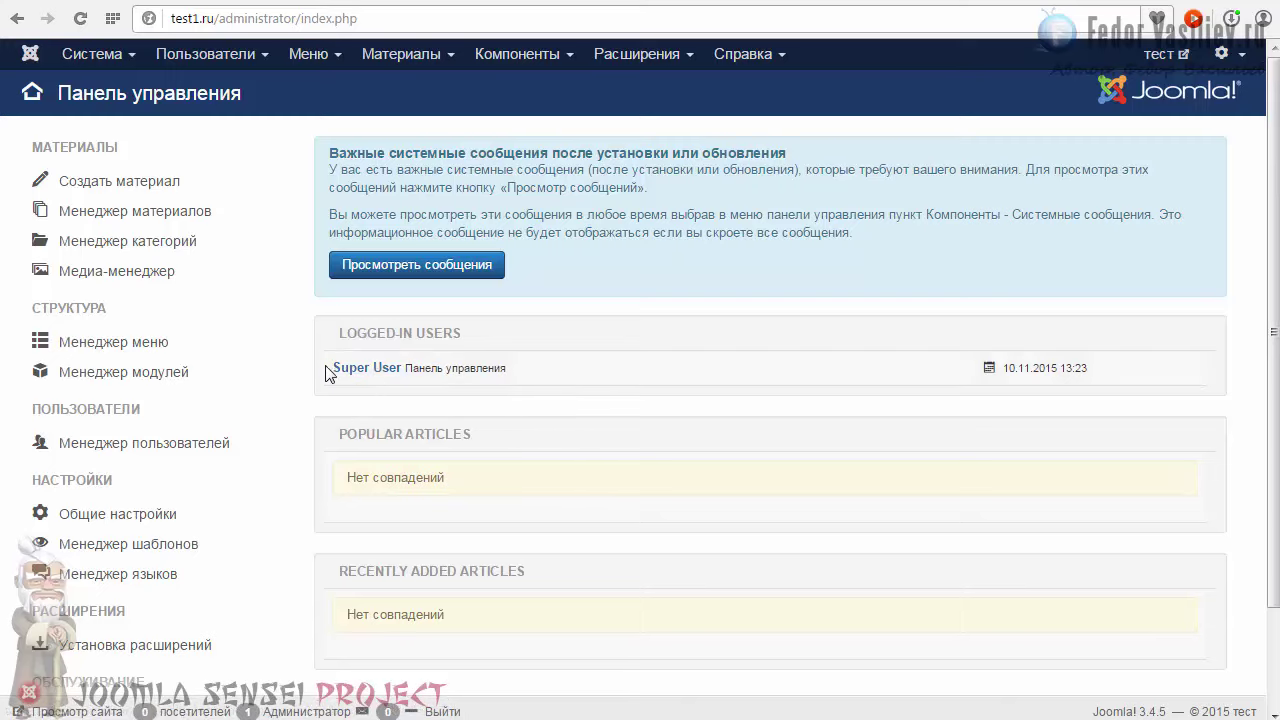
{"action": "left_click", "coordinate": [326, 366]}
{"action": "left_click_drag", "start_coordinate": [390, 355], "coordinate": [491, 366]}
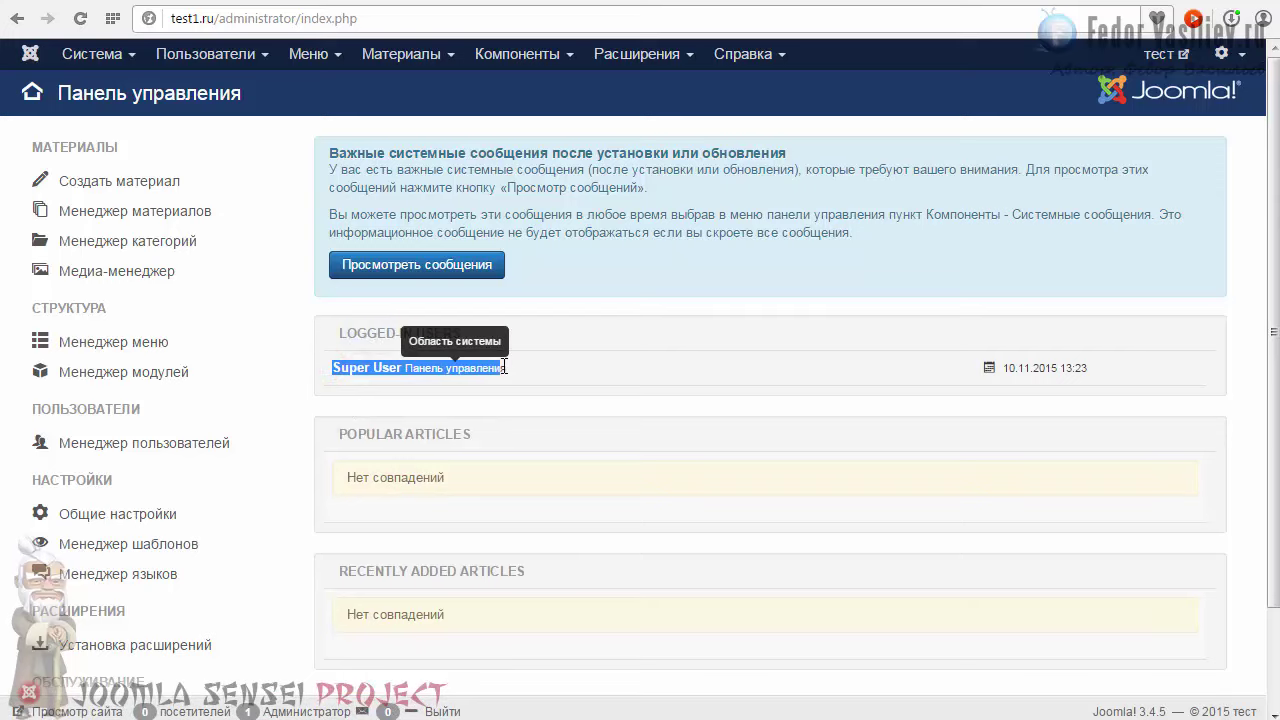
{"action": "left_click", "coordinate": [509, 366]}
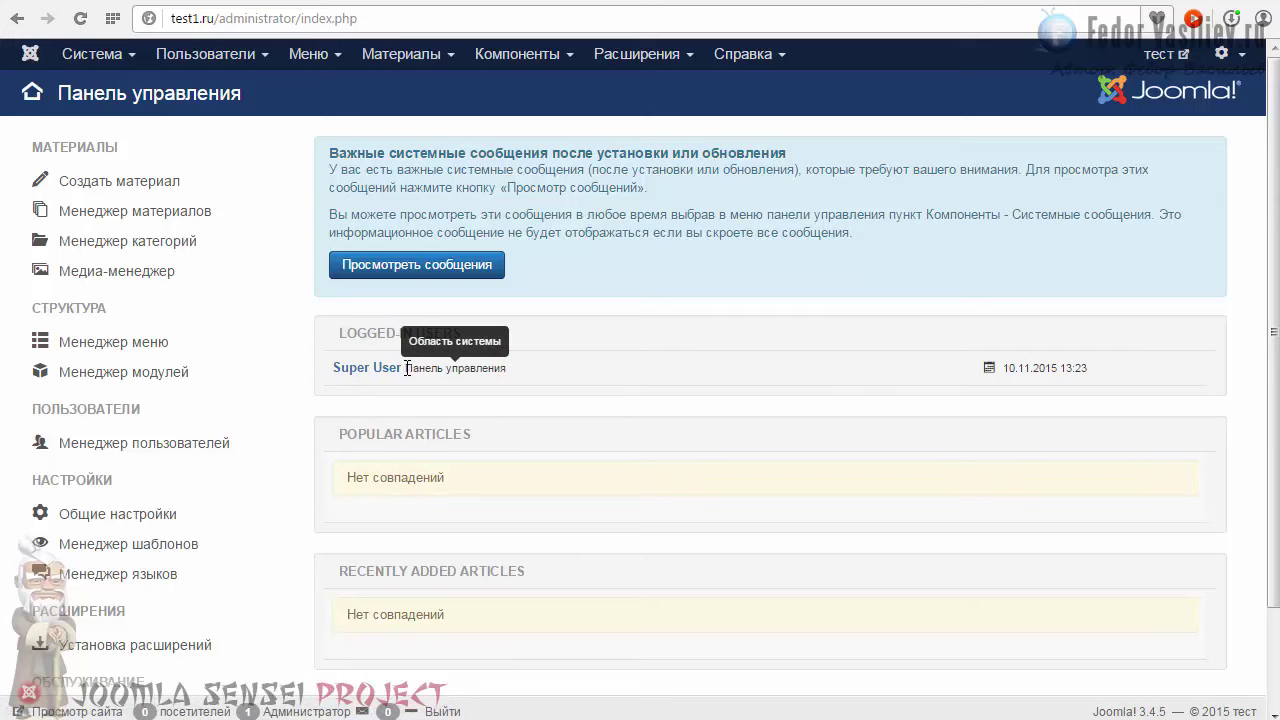
{"action": "left_click_drag", "start_coordinate": [405, 367], "coordinate": [532, 362]}
{"action": "left_click", "coordinate": [532, 362]}
Examine the contents of the Popular Articles and Recently Added Articles blocks, highlighting each in turn
{"action": "mouse_move", "coordinate": [384, 458]}
{"action": "left_mouse_down"}
{"action": "mouse_move", "coordinate": [365, 472]}
{"action": "mouse_move", "coordinate": [594, 517]}
{"action": "left_mouse_up"}
{"action": "left_click", "coordinate": [502, 455]}
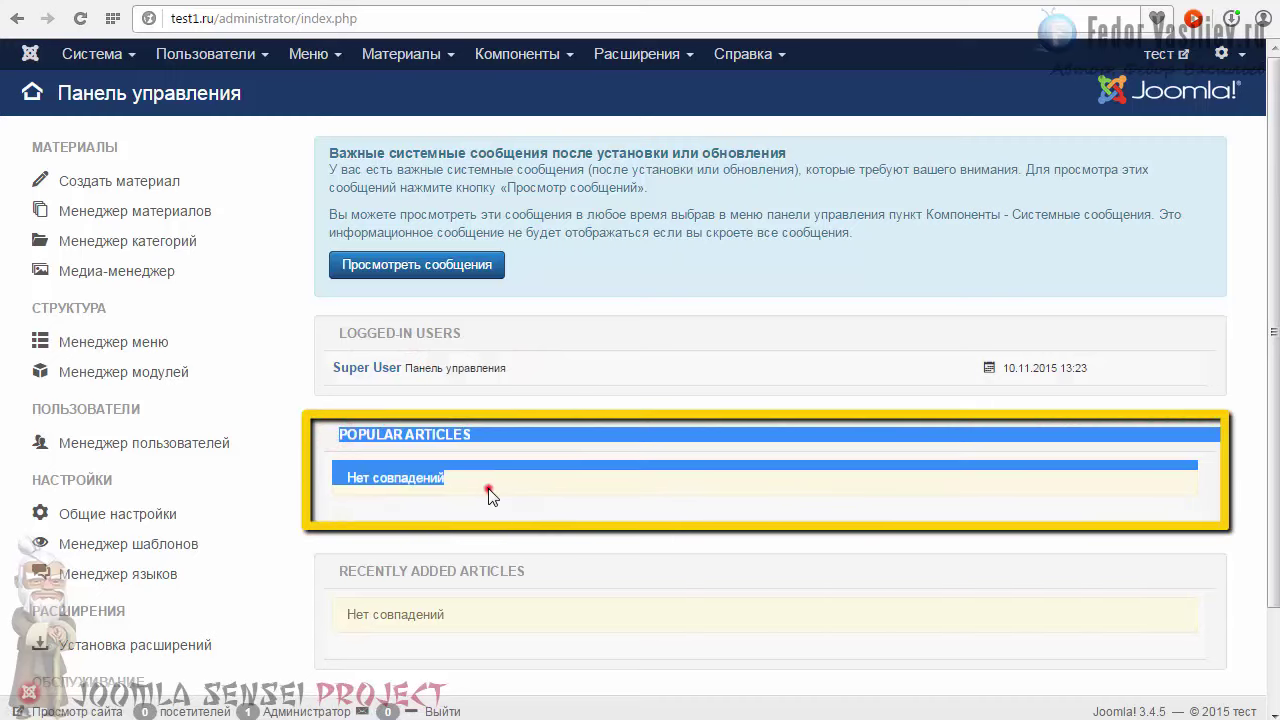
{"action": "left_click", "coordinate": [488, 488]}
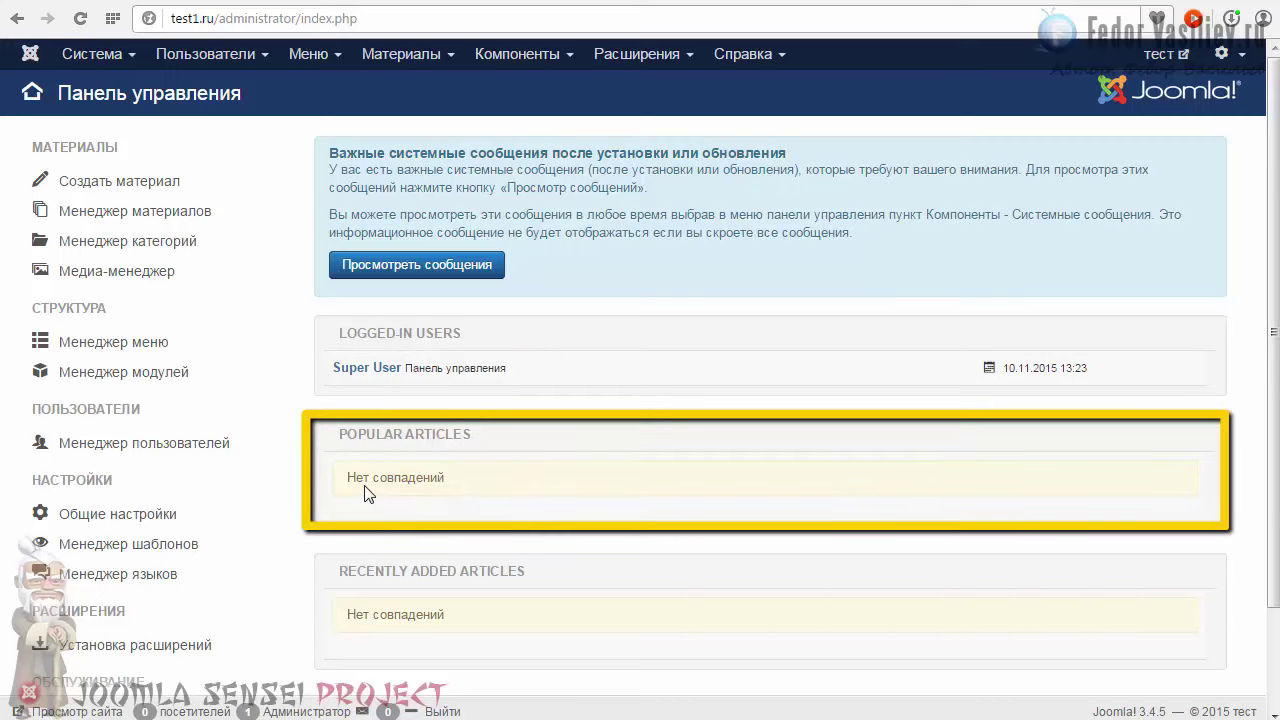
{"action": "left_click_drag", "start_coordinate": [335, 433], "coordinate": [480, 434]}
{"action": "left_click", "coordinate": [480, 432]}
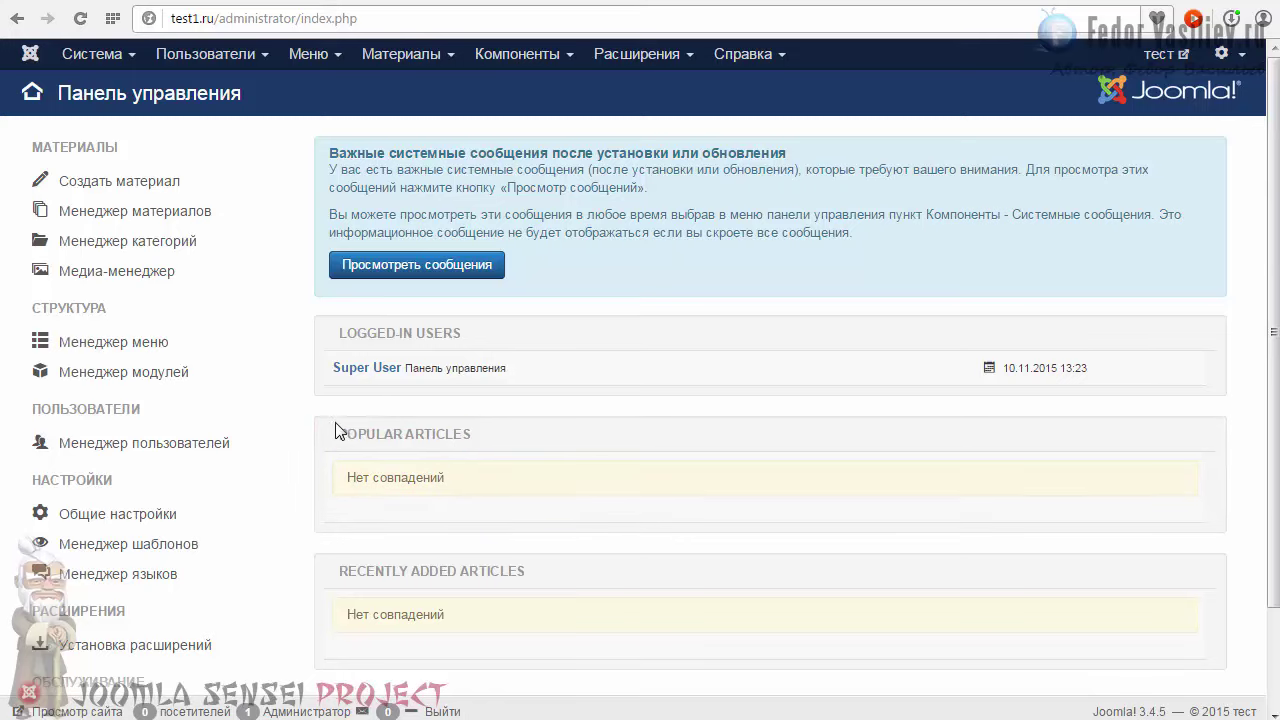
{"action": "scroll", "coordinate": [335, 432], "scroll_direction": "down", "scroll_amount": 1}
{"action": "left_click_drag", "start_coordinate": [337, 467], "coordinate": [480, 527]}
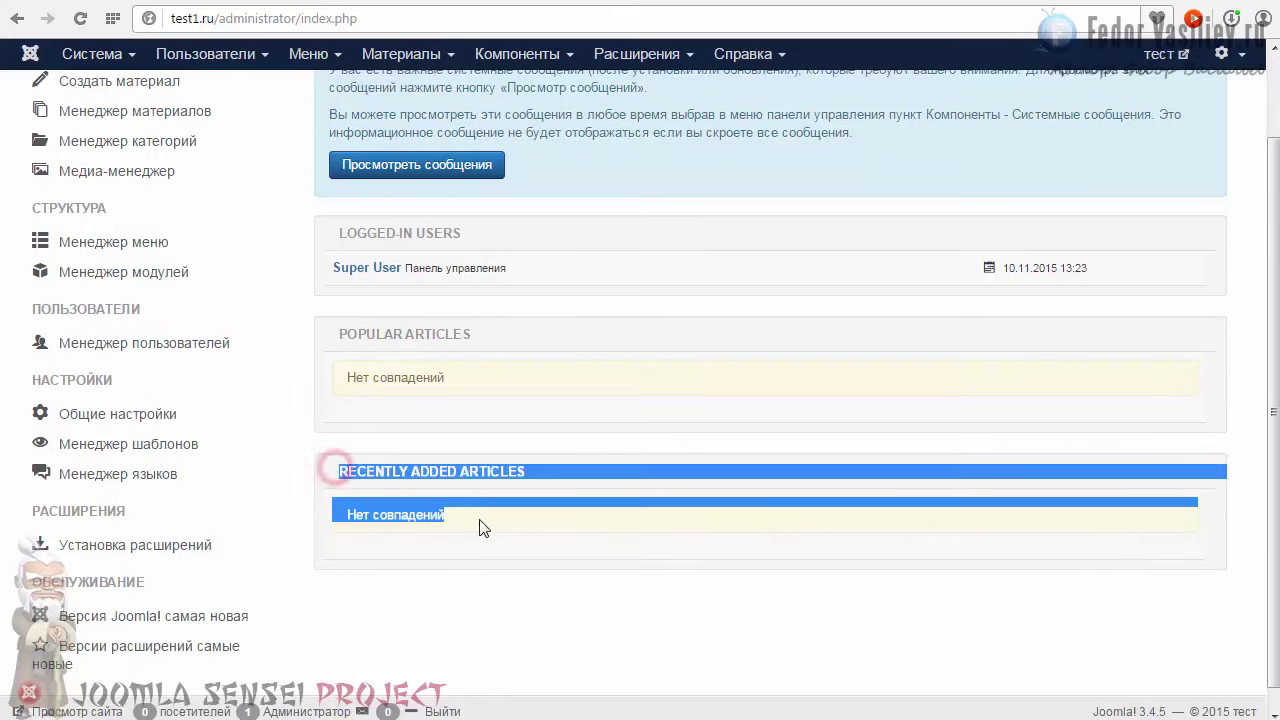
{"action": "left_click", "coordinate": [480, 522]}
{"action": "scroll", "coordinate": [528, 531], "scroll_direction": "up", "scroll_amount": 1}
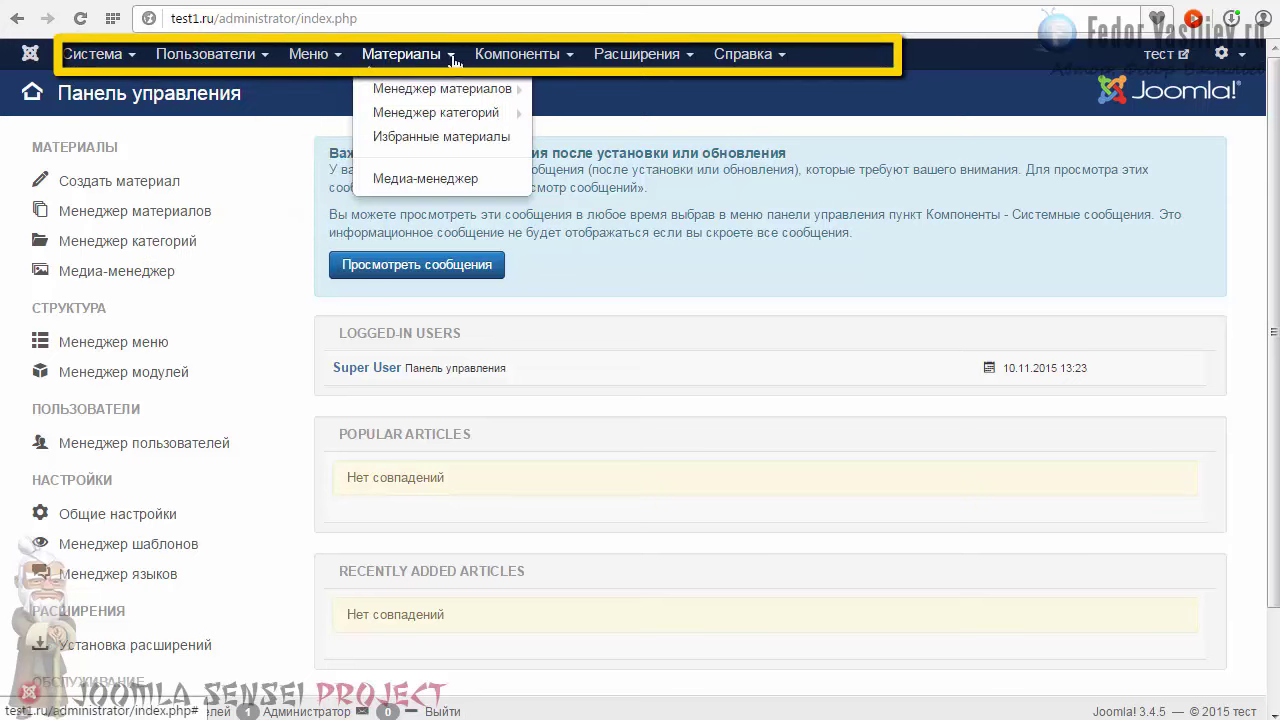
Review the main command categories from Материалы to Справка and open the public view of the site
{"action": "mouse_move", "coordinate": [640, 60]}
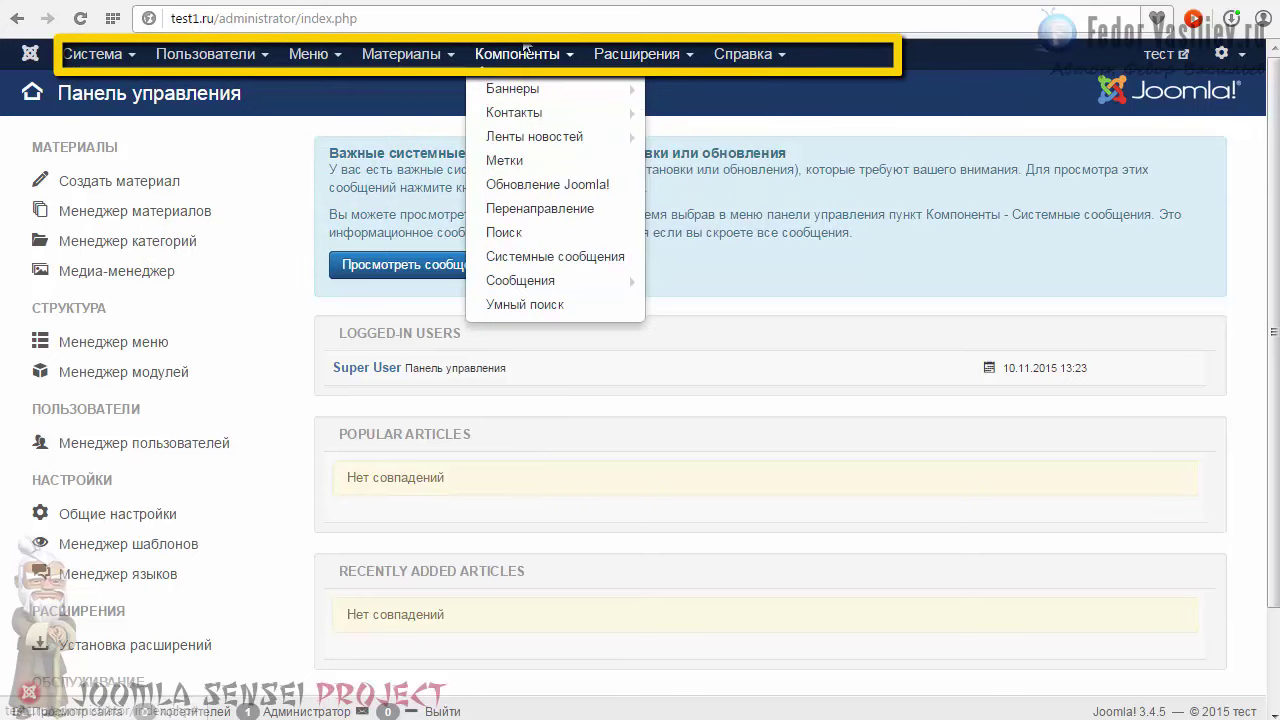
{"action": "mouse_move", "coordinate": [385, 66]}
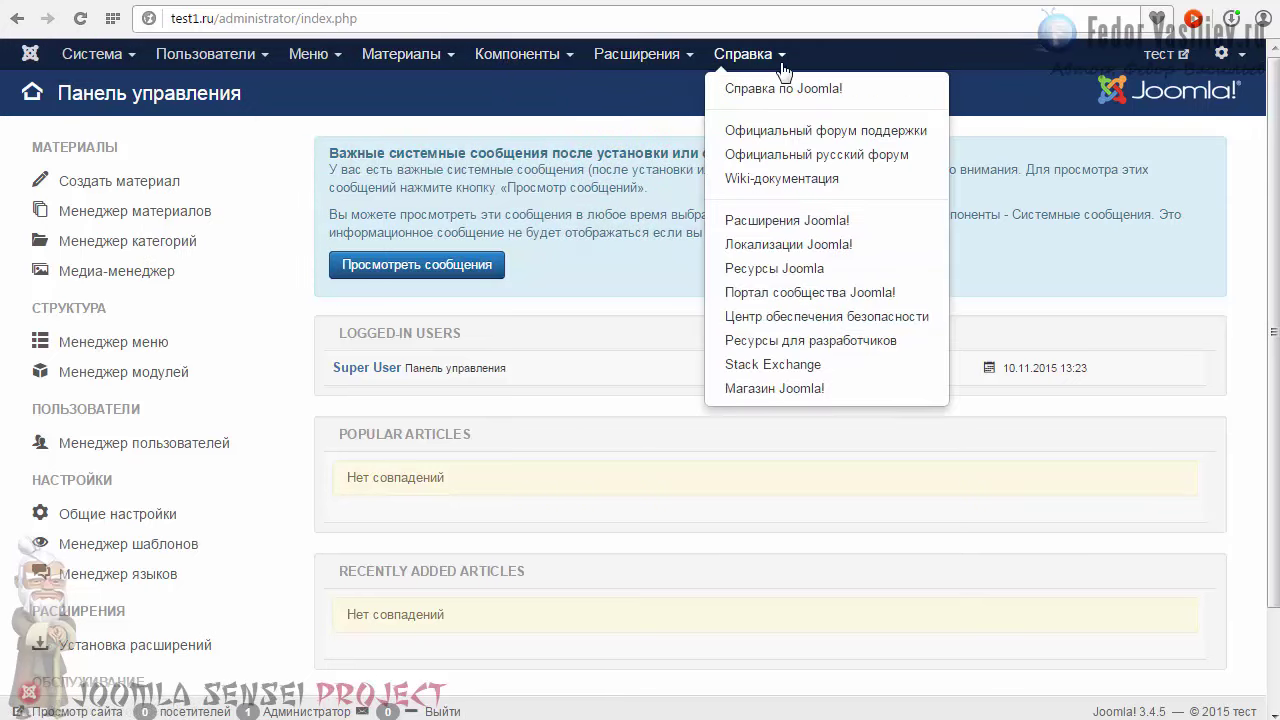
{"action": "scroll", "coordinate": [624, 281], "scroll_direction": "down", "scroll_amount": 2}
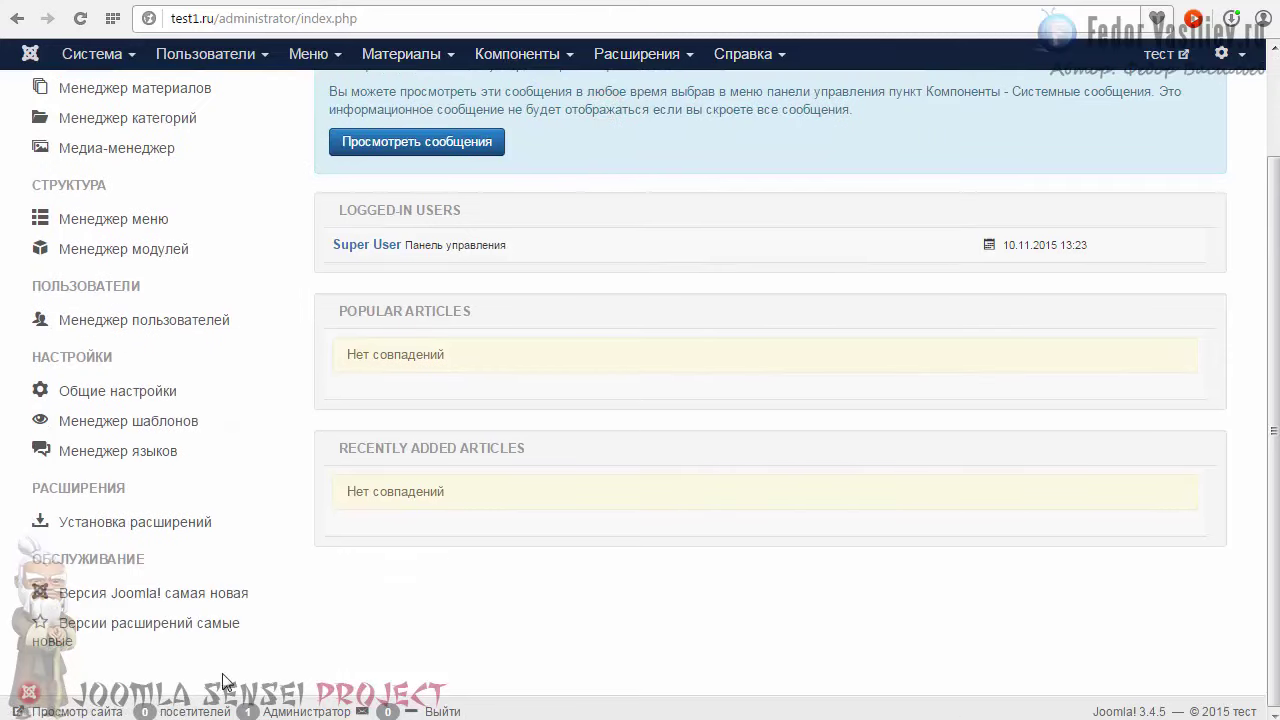
{"action": "left_click", "coordinate": [75, 712]}
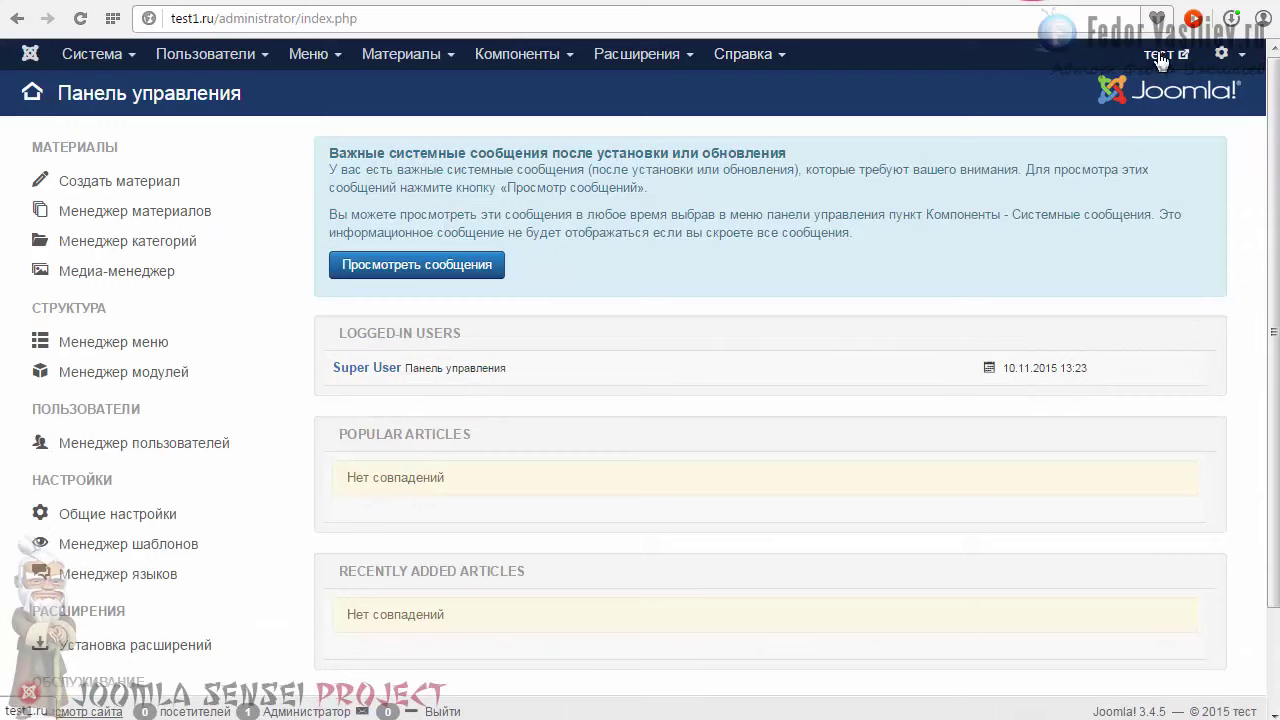
Preview the public site тест, return to the administration control panel, and examine the options in the Super User account menu
{"action": "left_click", "coordinate": [1157, 53]}
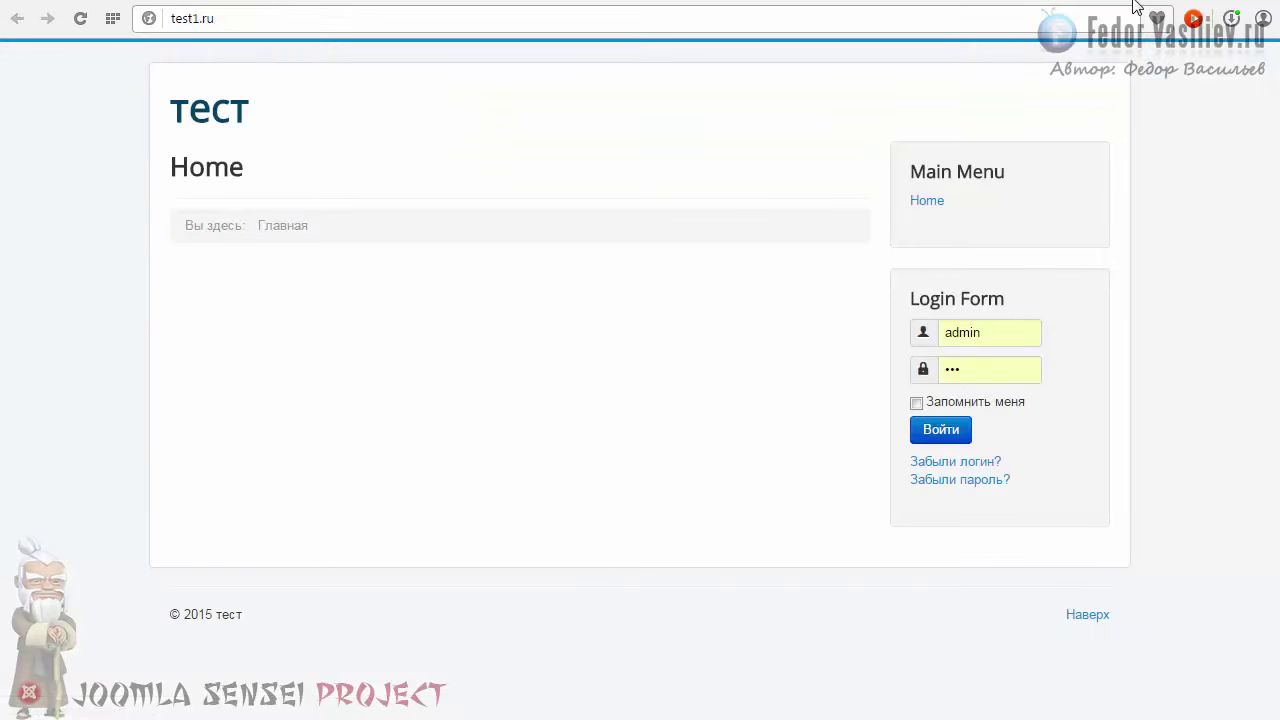
{"action": "left_click", "coordinate": [1087, 3]}
{"action": "left_click", "coordinate": [1221, 53]}
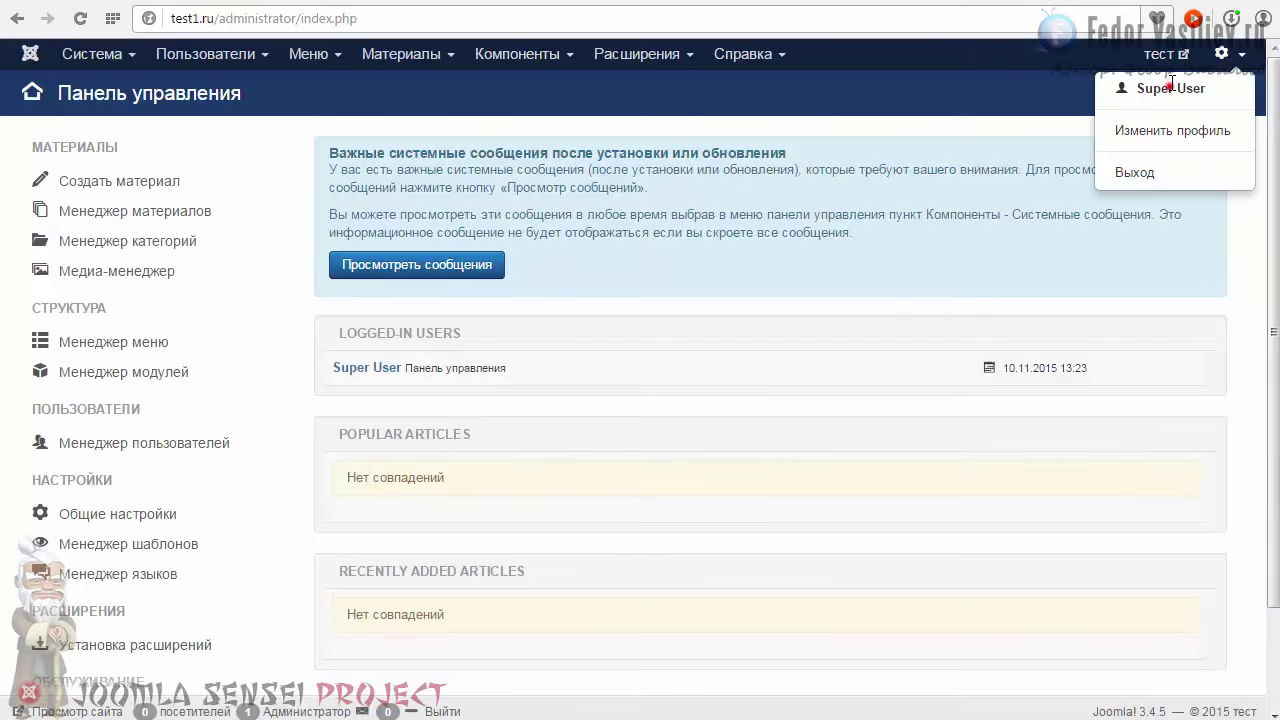
{"action": "left_click", "coordinate": [1221, 56]}
{"action": "left_click", "coordinate": [1221, 56]}
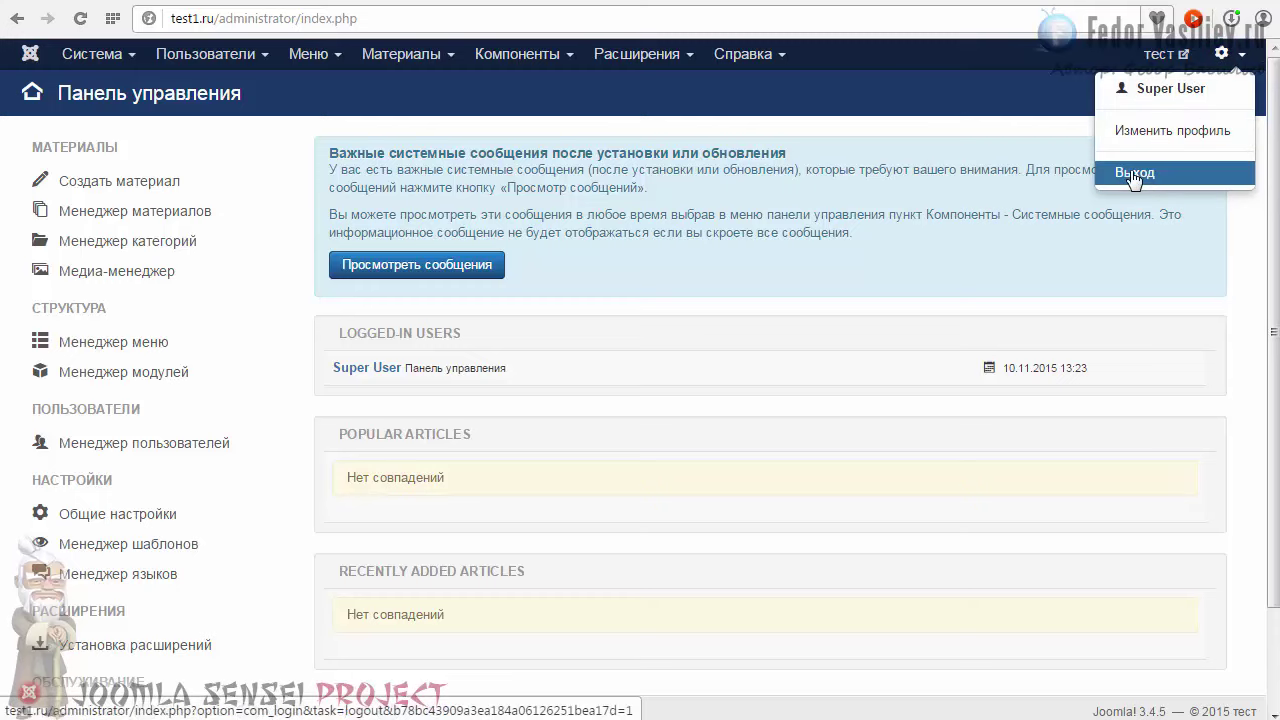
{"action": "left_click", "coordinate": [1030, 76]}
Examine the Joomla! version information in the control panel footer, pointing out the version label
{"action": "scroll", "coordinate": [940, 260], "scroll_direction": "down", "scroll_amount": 1}
{"action": "scroll", "coordinate": [940, 293], "scroll_direction": "down", "scroll_amount": 1}
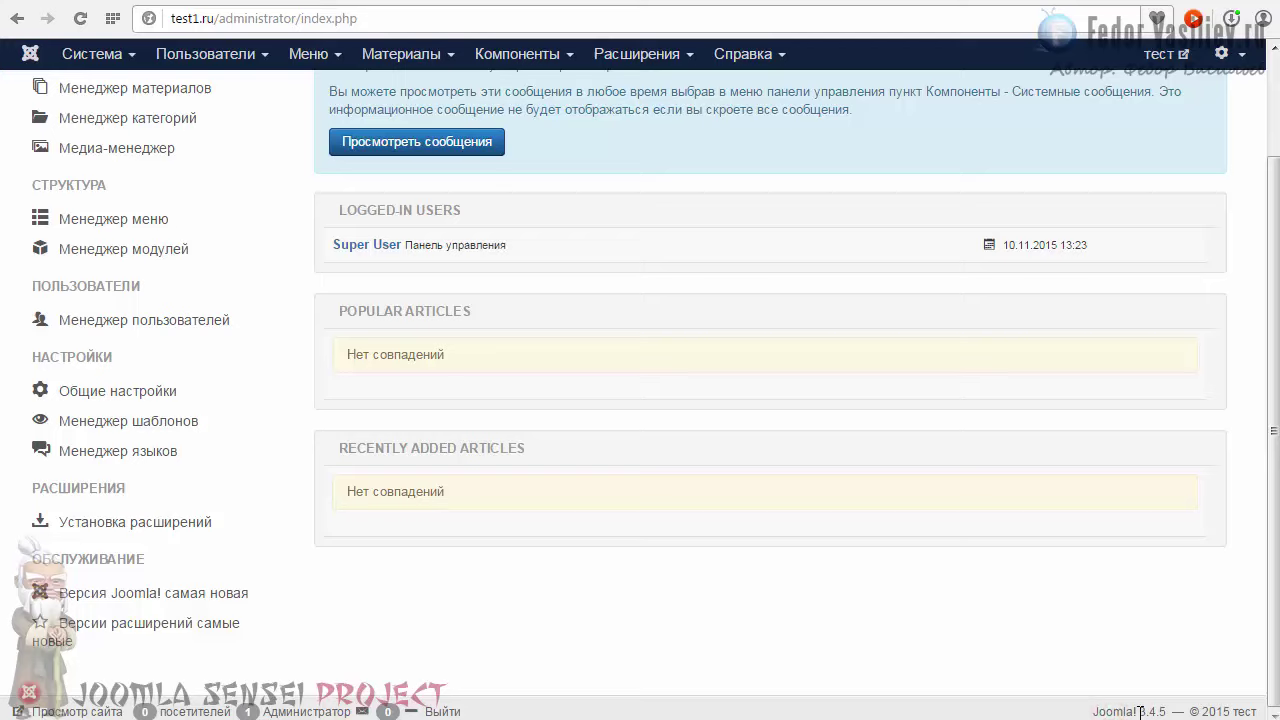
{"action": "left_click_drag", "start_coordinate": [1100, 711], "coordinate": [1127, 716]}
{"action": "left_click", "coordinate": [1110, 711]}
{"action": "left_click", "coordinate": [1127, 712]}
Open the post-installation system messages and examine the explanation of Двухфакторная аутентификация, highlighting its text
{"action": "scroll", "coordinate": [900, 500], "scroll_direction": "up", "scroll_amount": 2}
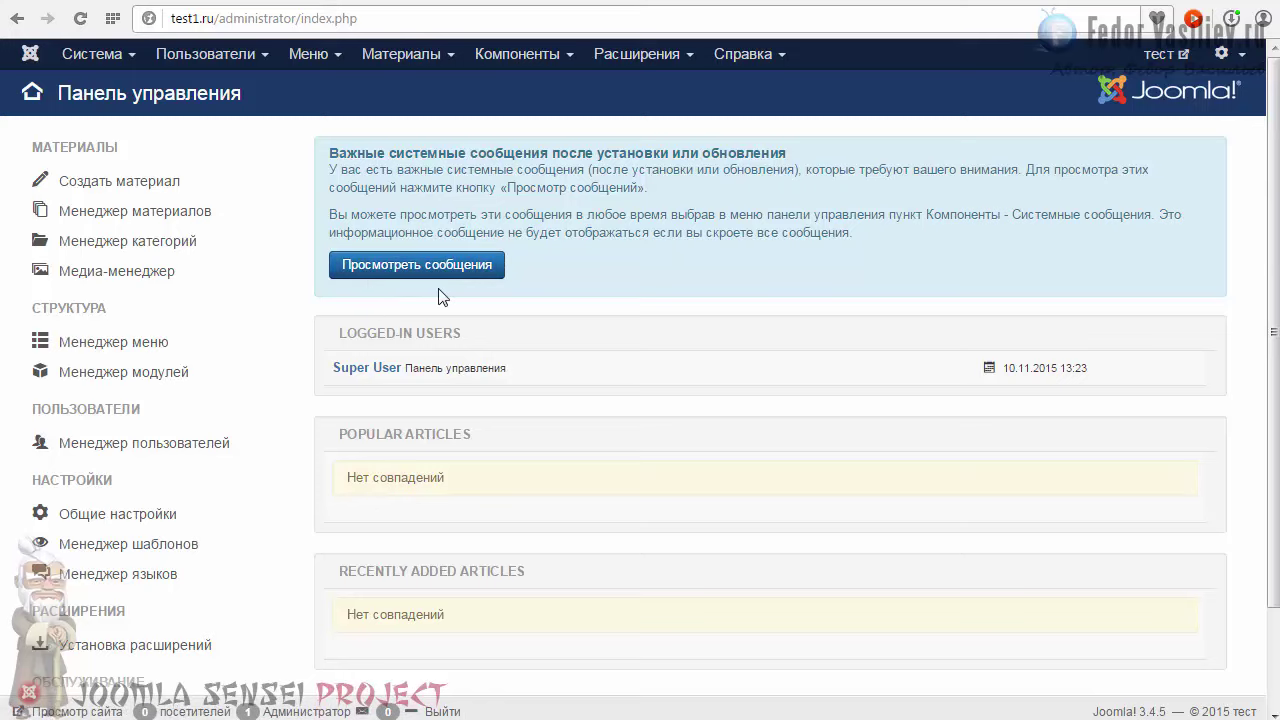
{"action": "left_click", "coordinate": [380, 270]}
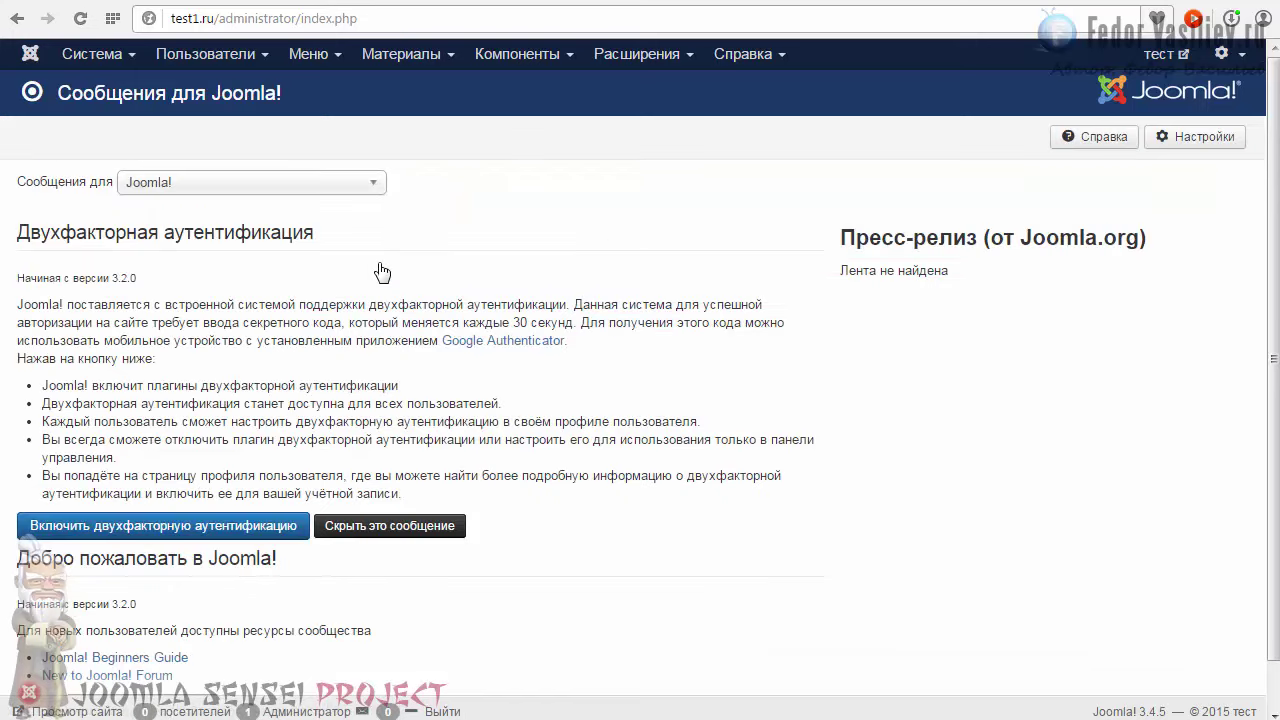
{"action": "scroll", "coordinate": [333, 298], "scroll_direction": "down", "scroll_amount": 1}
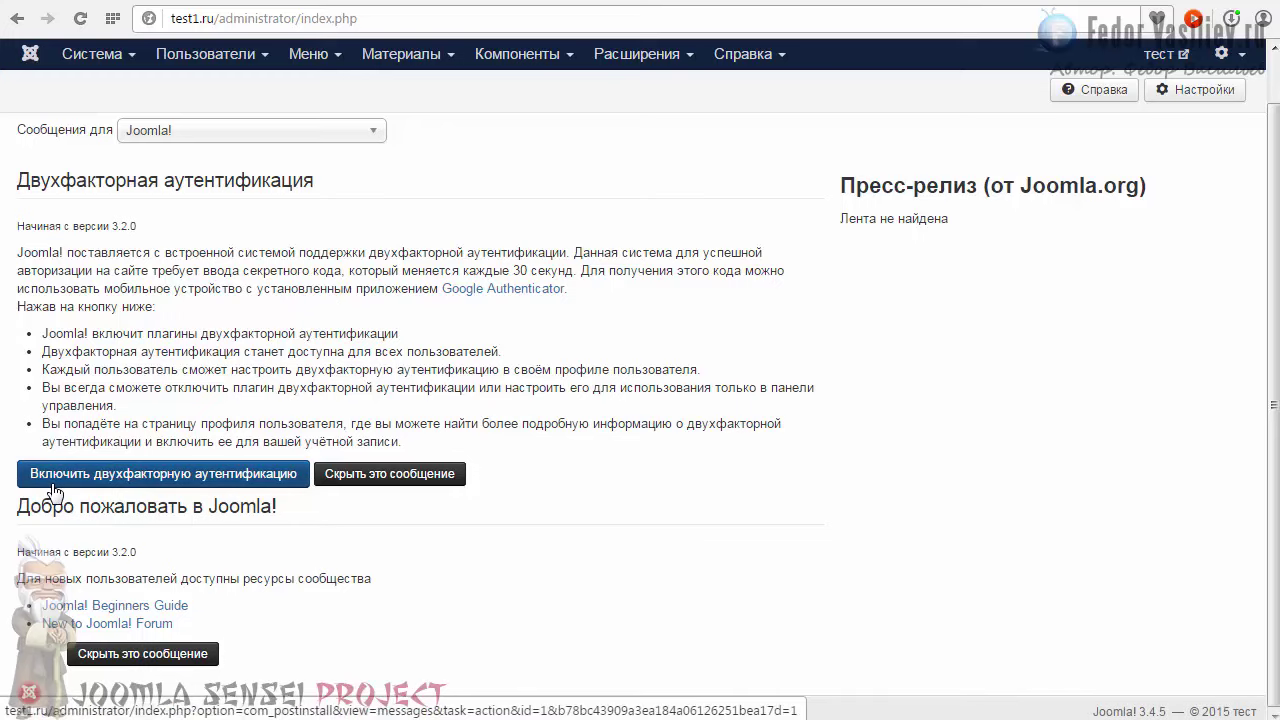
{"action": "scroll", "coordinate": [102, 358], "scroll_direction": "up", "scroll_amount": 1}
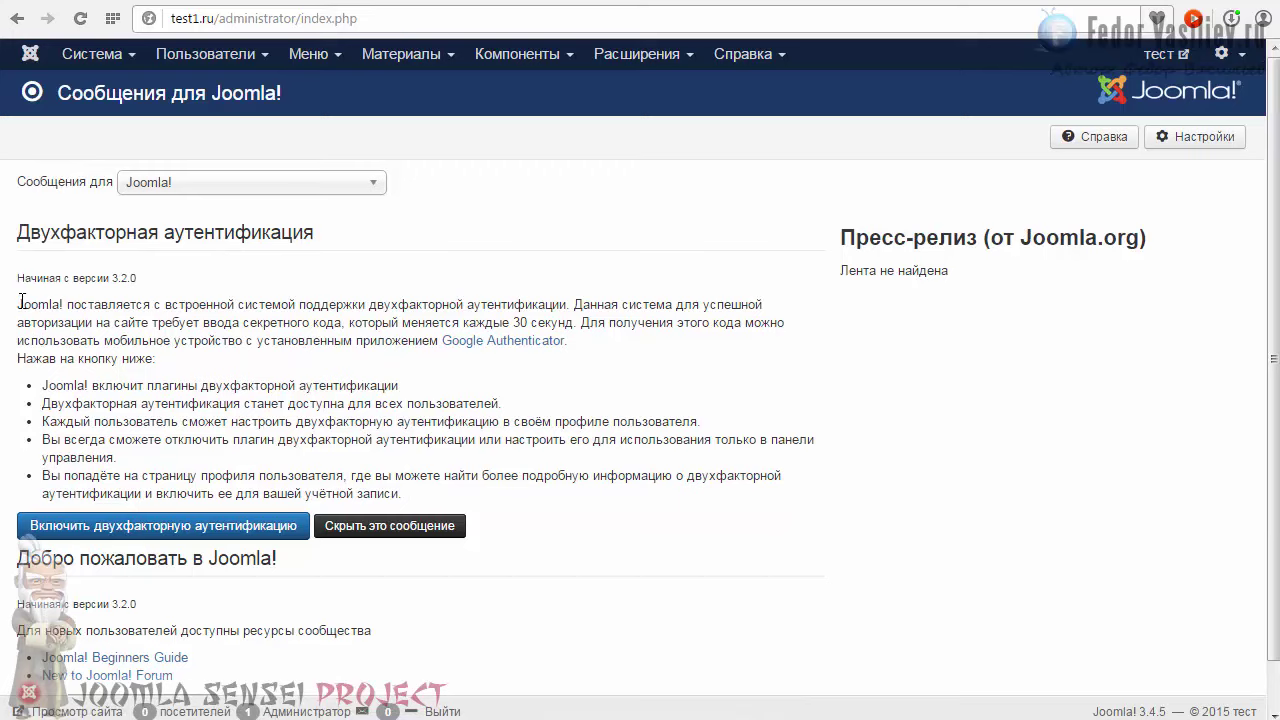
{"action": "left_click_drag", "start_coordinate": [18, 302], "coordinate": [420, 497]}
{"action": "left_click", "coordinate": [362, 493]}
{"action": "left_click_drag", "start_coordinate": [22, 302], "coordinate": [263, 409]}
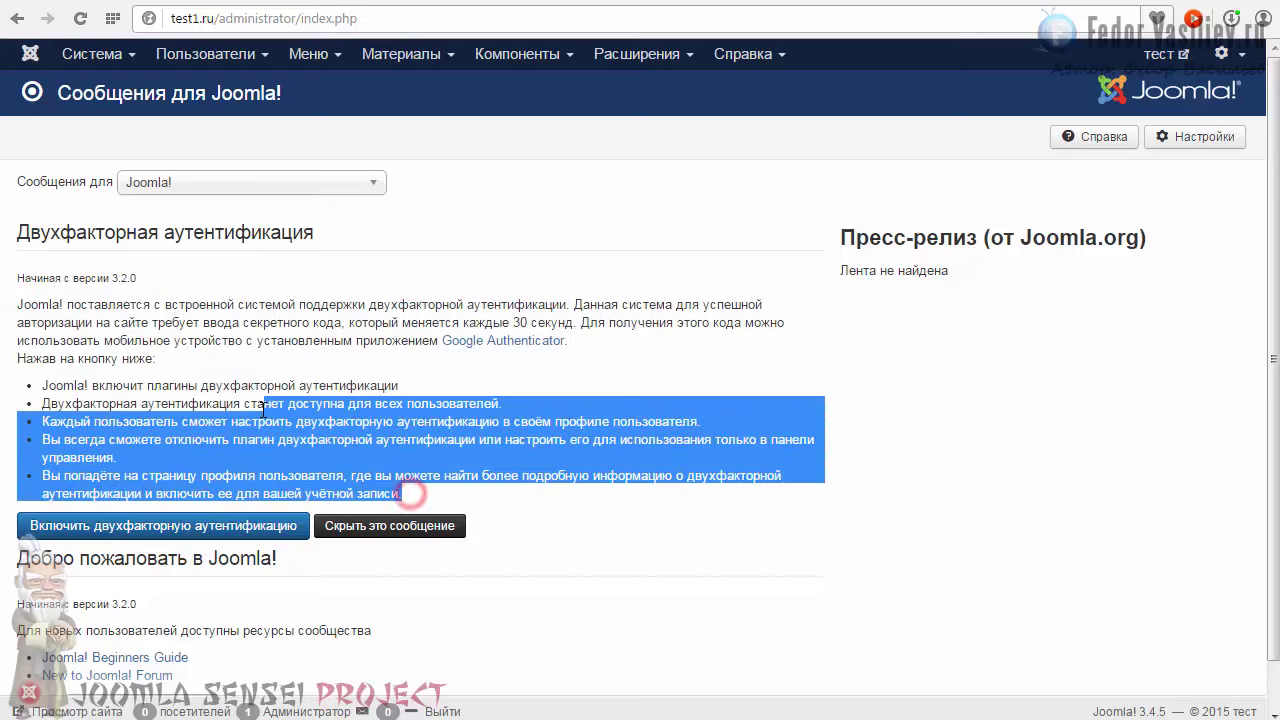
{"action": "left_click", "coordinate": [245, 389]}
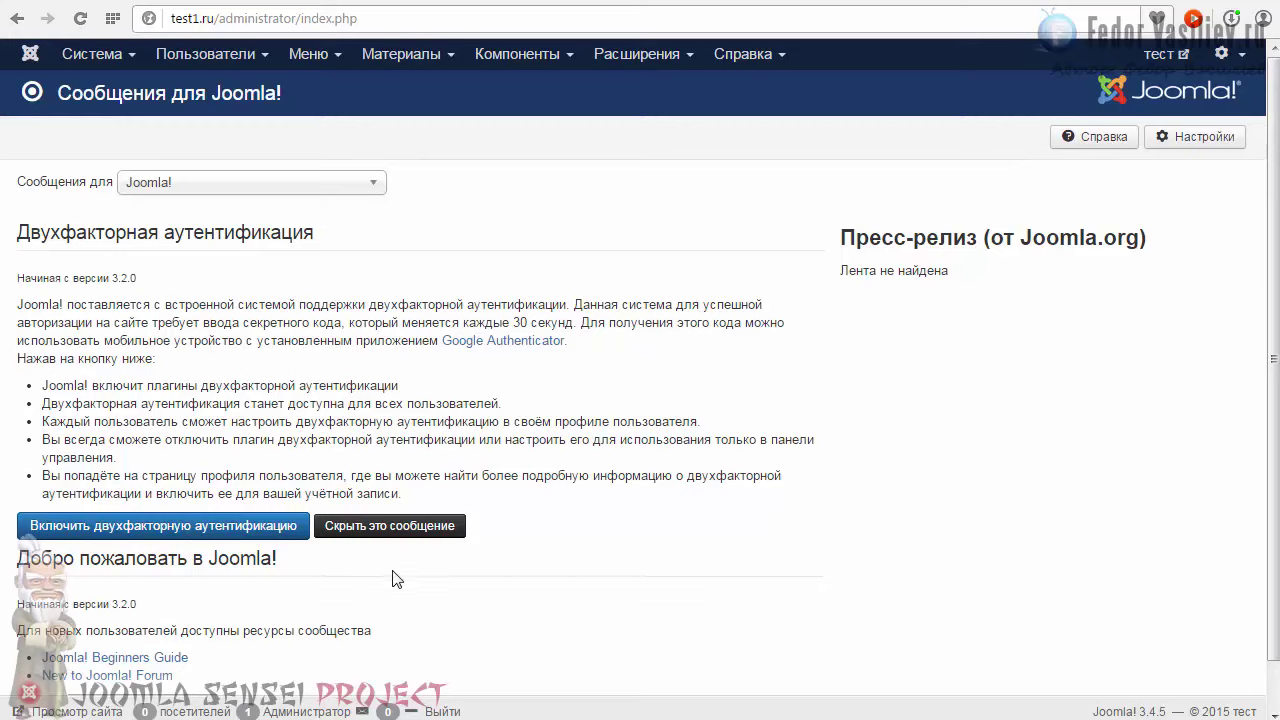
Hide the two-factor authentication and Добро пожаловать в Joomla! messages and return to the main control panel
{"action": "left_click", "coordinate": [388, 529]}
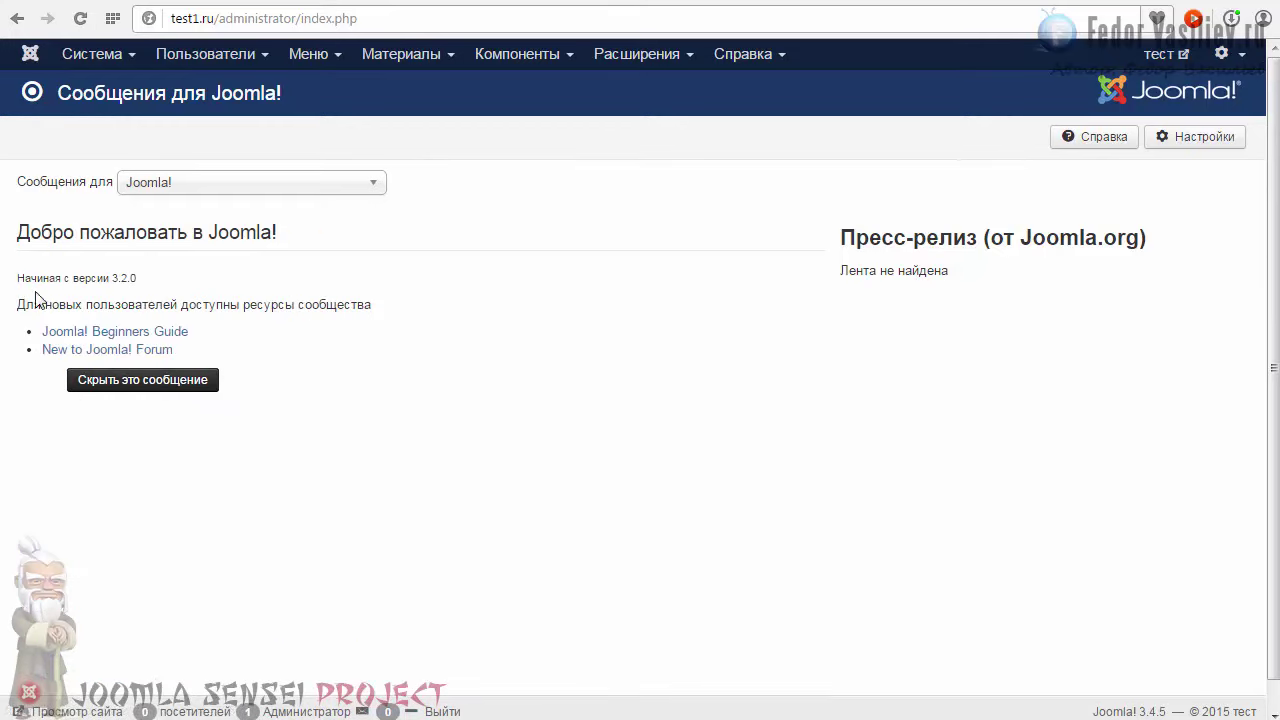
{"action": "left_click", "coordinate": [114, 388]}
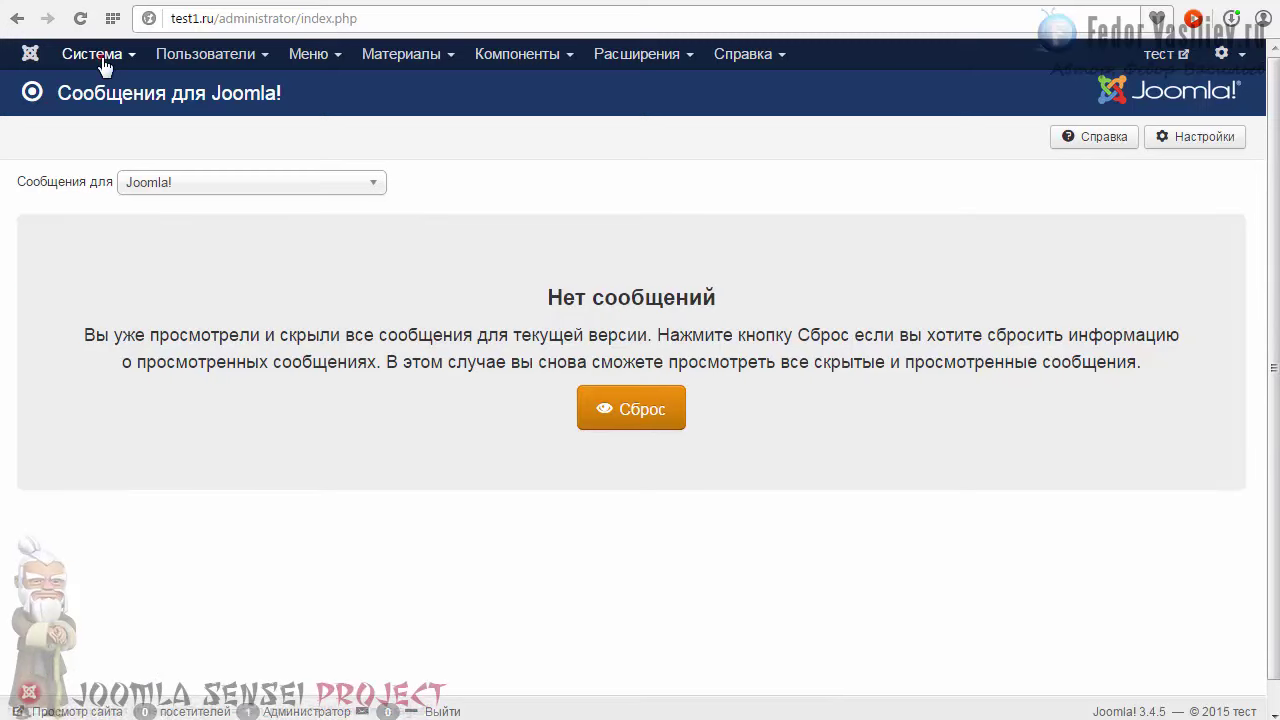
{"action": "mouse_move", "coordinate": [100, 58]}
{"action": "left_click", "coordinate": [92, 87]}
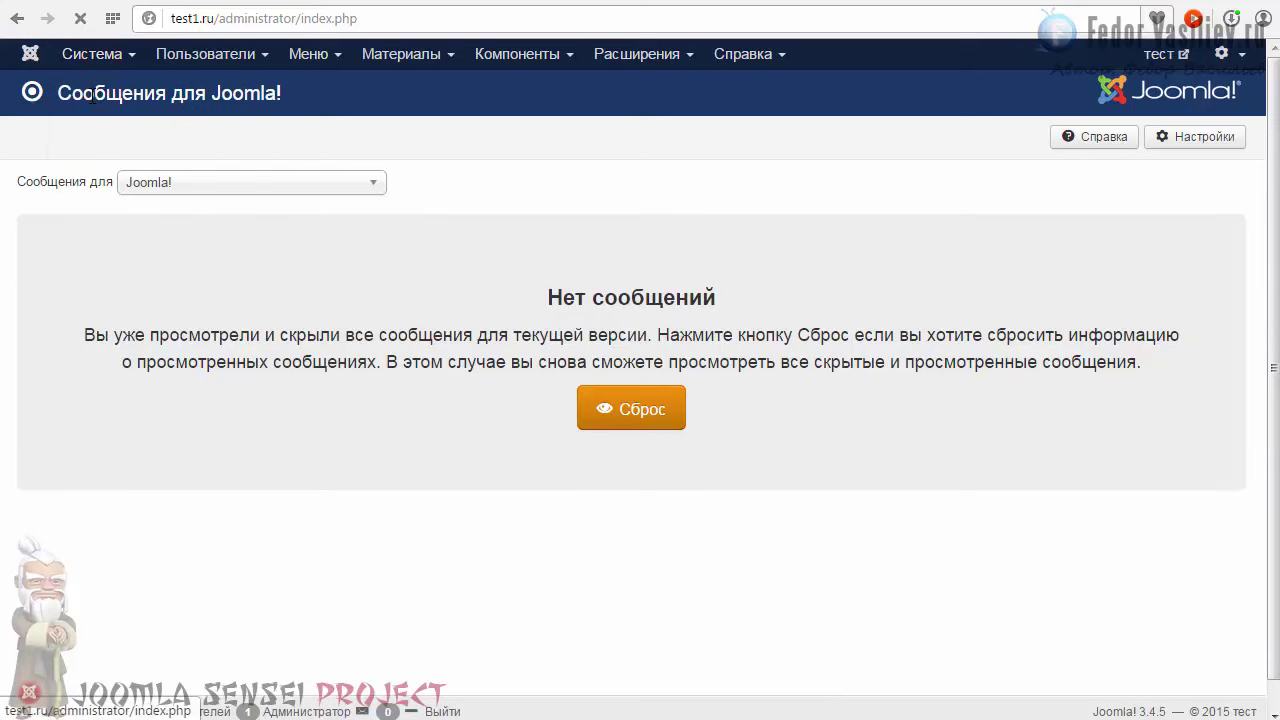
Examine the shortcut links and information blocks over the full length of the control panel after hiding the system messages
{"action": "scroll", "coordinate": [500, 525], "scroll_direction": "down", "scroll_amount": 2}
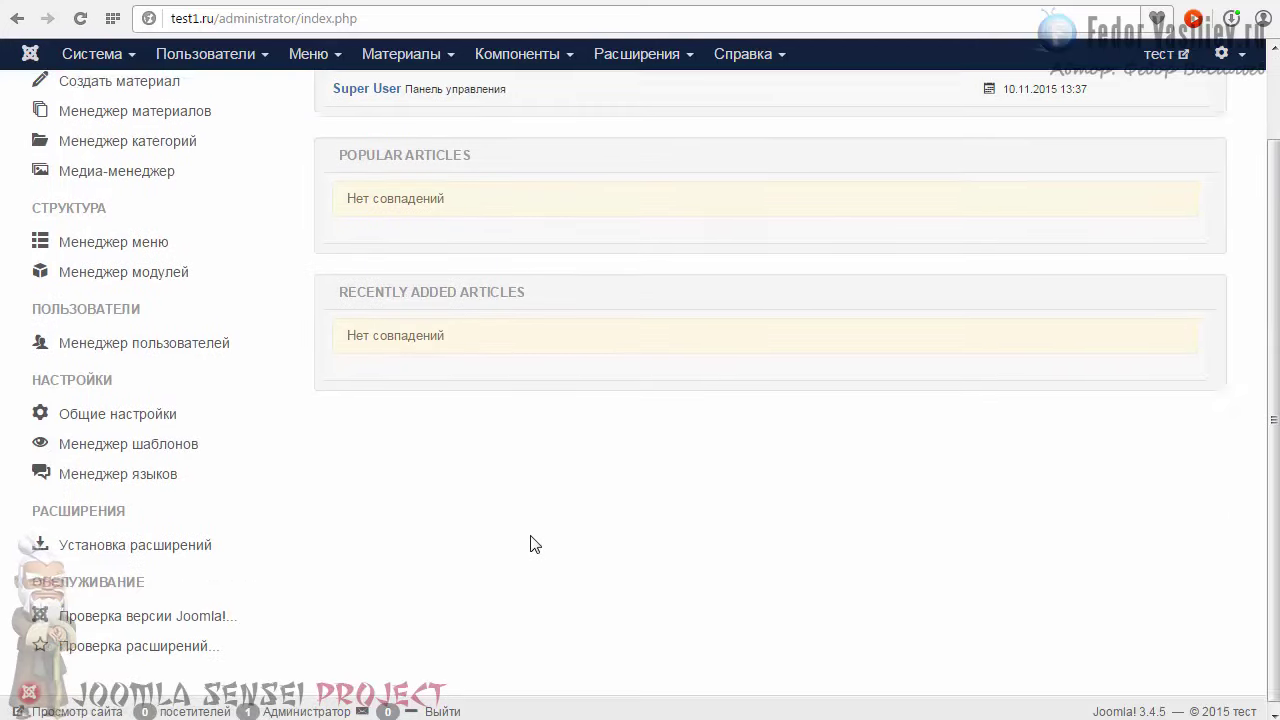
{"action": "scroll", "coordinate": [534, 542], "scroll_direction": "up", "scroll_amount": 2}
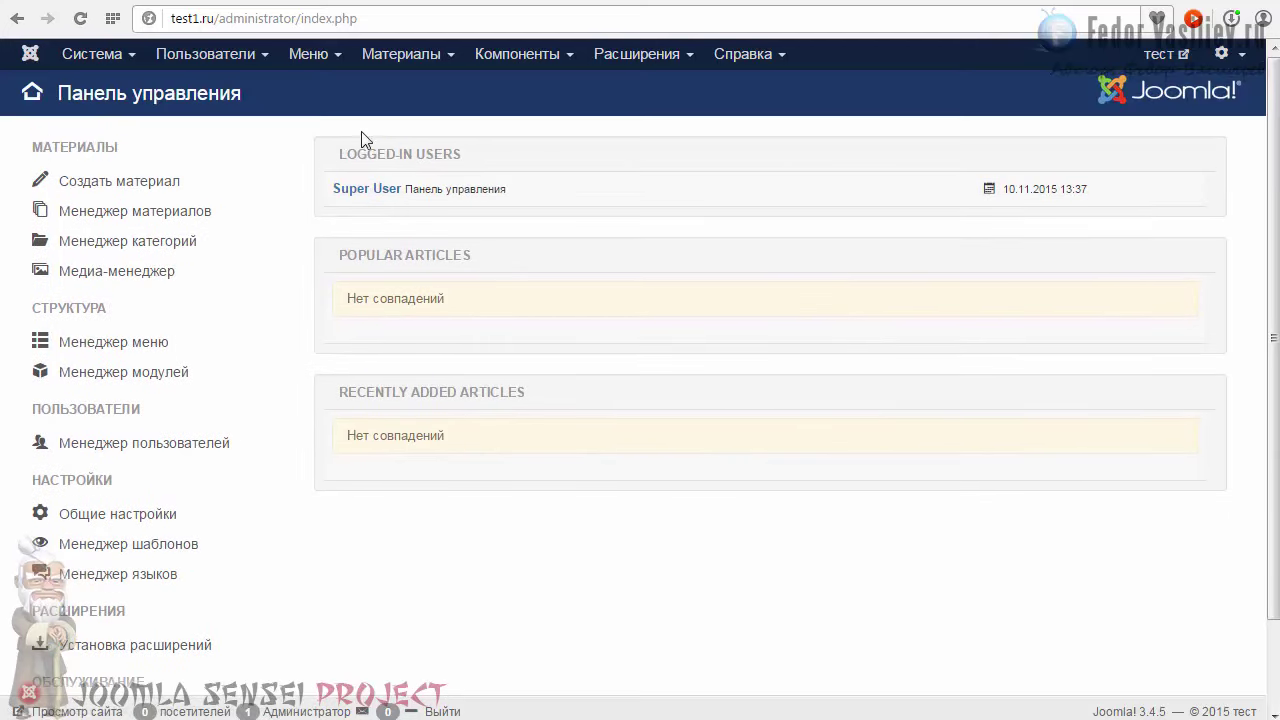
{"action": "scroll", "coordinate": [530, 383], "scroll_direction": "down", "scroll_amount": 1}
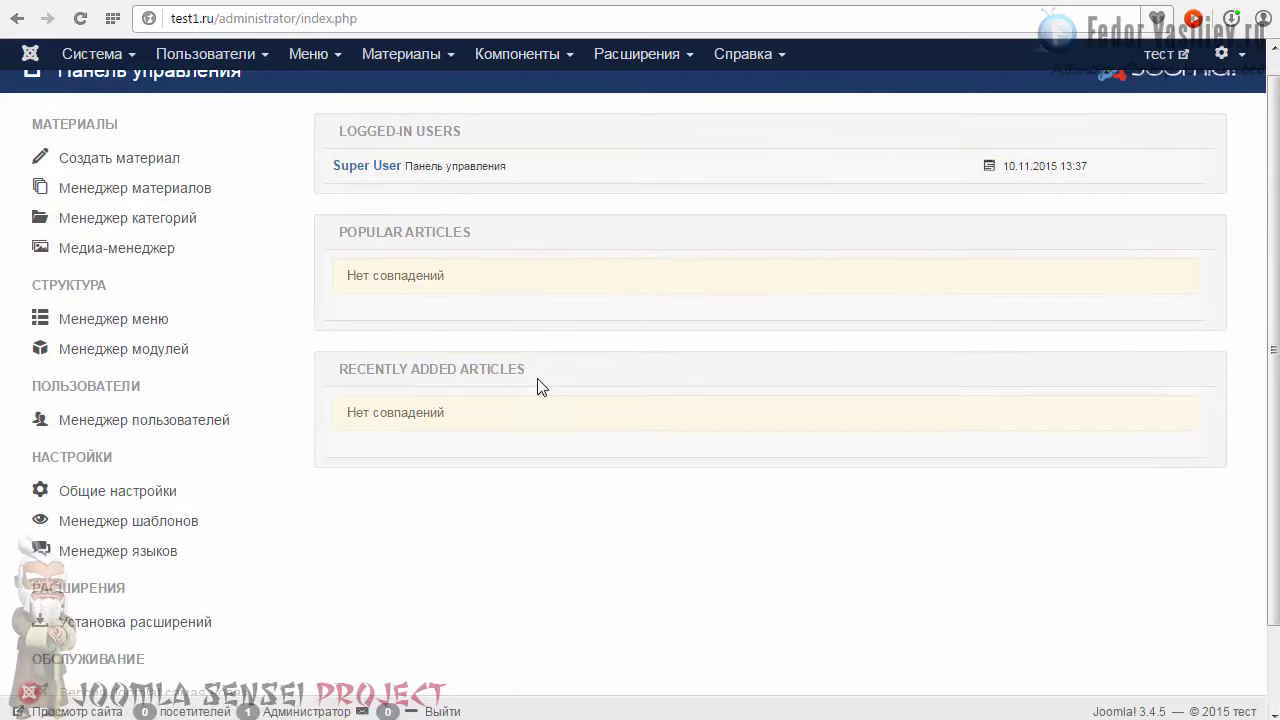
{"action": "scroll", "coordinate": [541, 387], "scroll_direction": "down", "scroll_amount": 2}
{"action": "scroll", "coordinate": [543, 387], "scroll_direction": "up", "scroll_amount": 2}
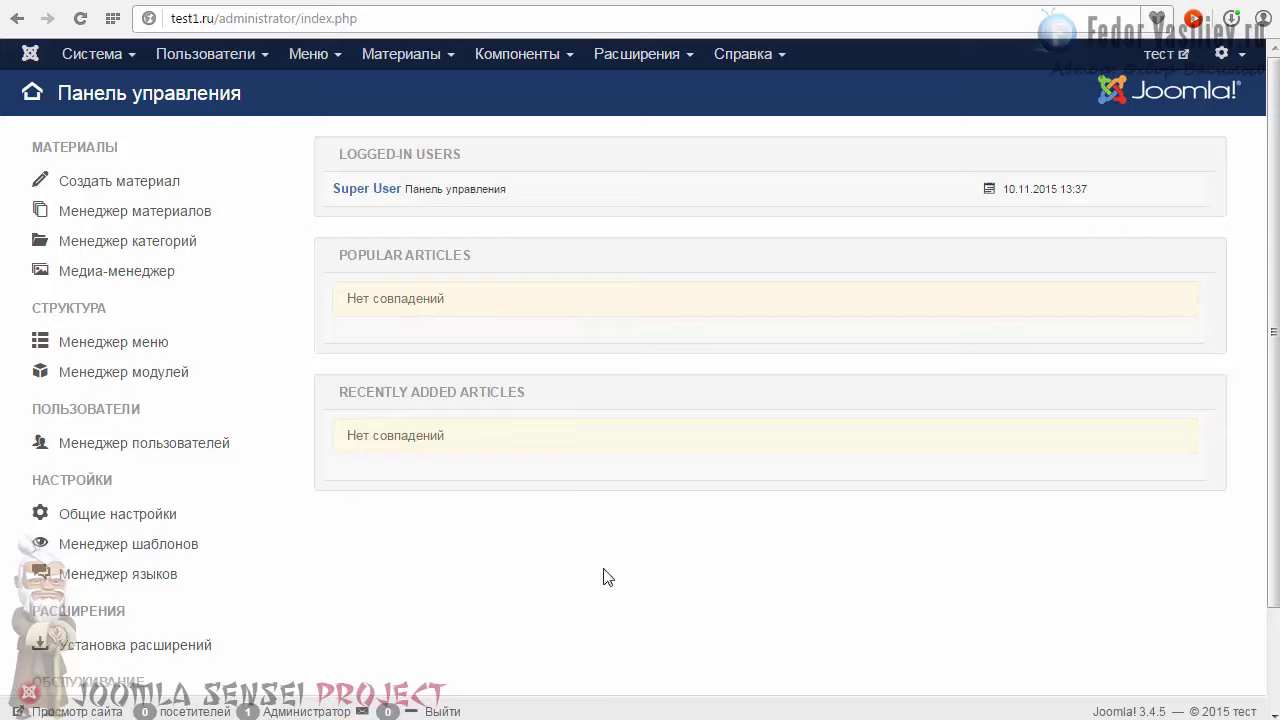
Open Менеджер категорий for the site's articles and examine the Uncategorised entry in the category list
{"action": "left_click", "coordinate": [389, 56]}
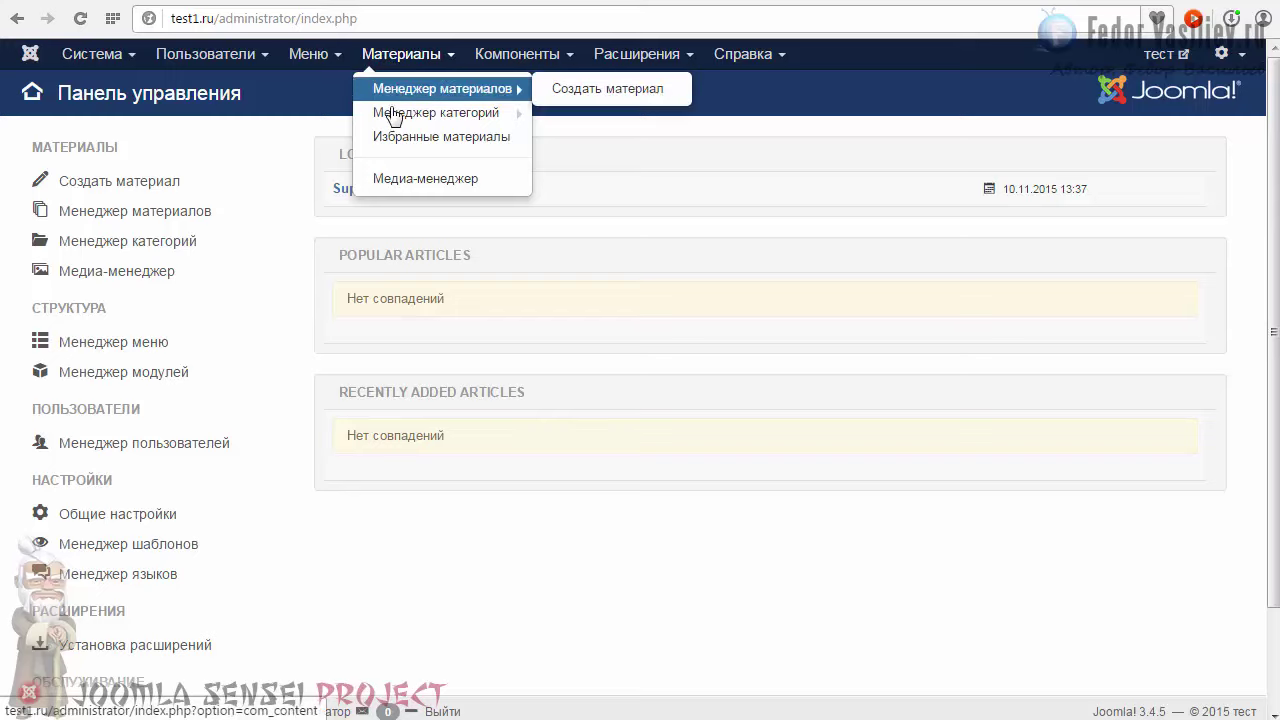
{"action": "mouse_move", "coordinate": [393, 118]}
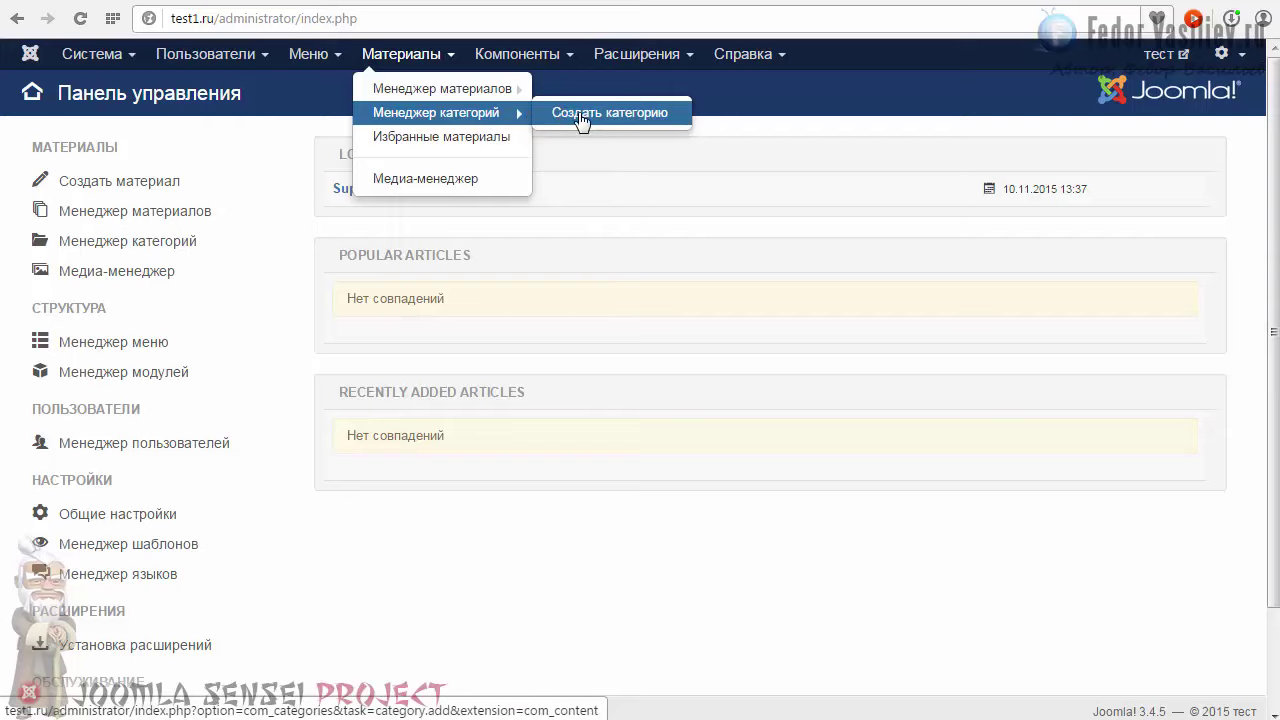
{"action": "left_click", "coordinate": [399, 111]}
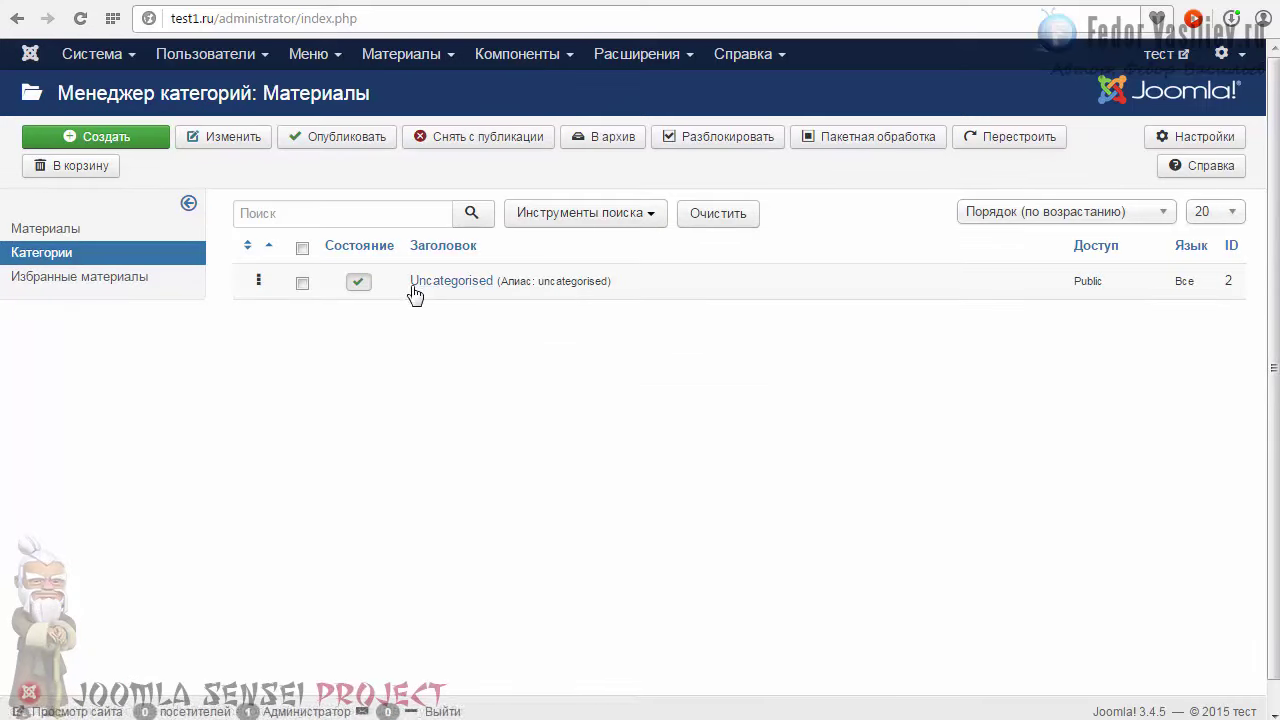
{"action": "left_click_drag", "start_coordinate": [403, 281], "coordinate": [489, 289]}
{"action": "left_click", "coordinate": [526, 327]}
Open the Uncategorised category, examine its description editor and publishing settings, and close it without saving
{"action": "left_click", "coordinate": [451, 283]}
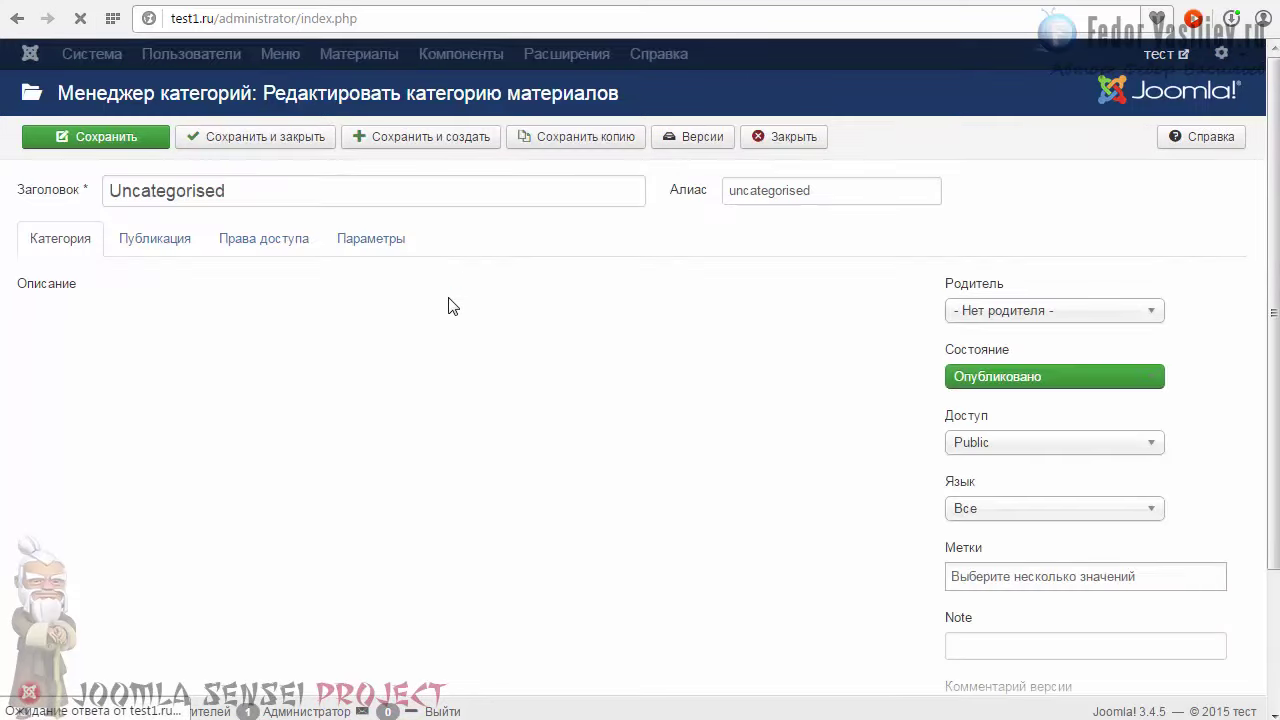
{"action": "scroll", "coordinate": [251, 296], "scroll_direction": "down", "scroll_amount": 4}
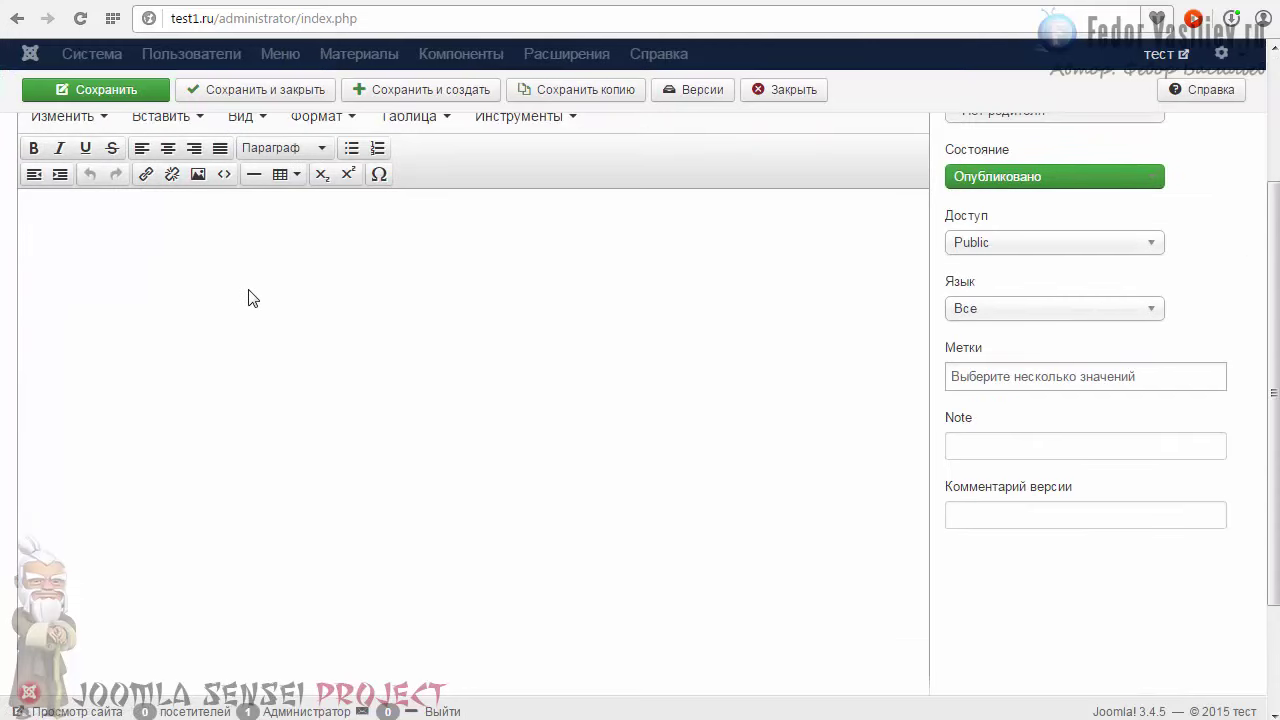
{"action": "scroll", "coordinate": [251, 296], "scroll_direction": "up", "scroll_amount": 4}
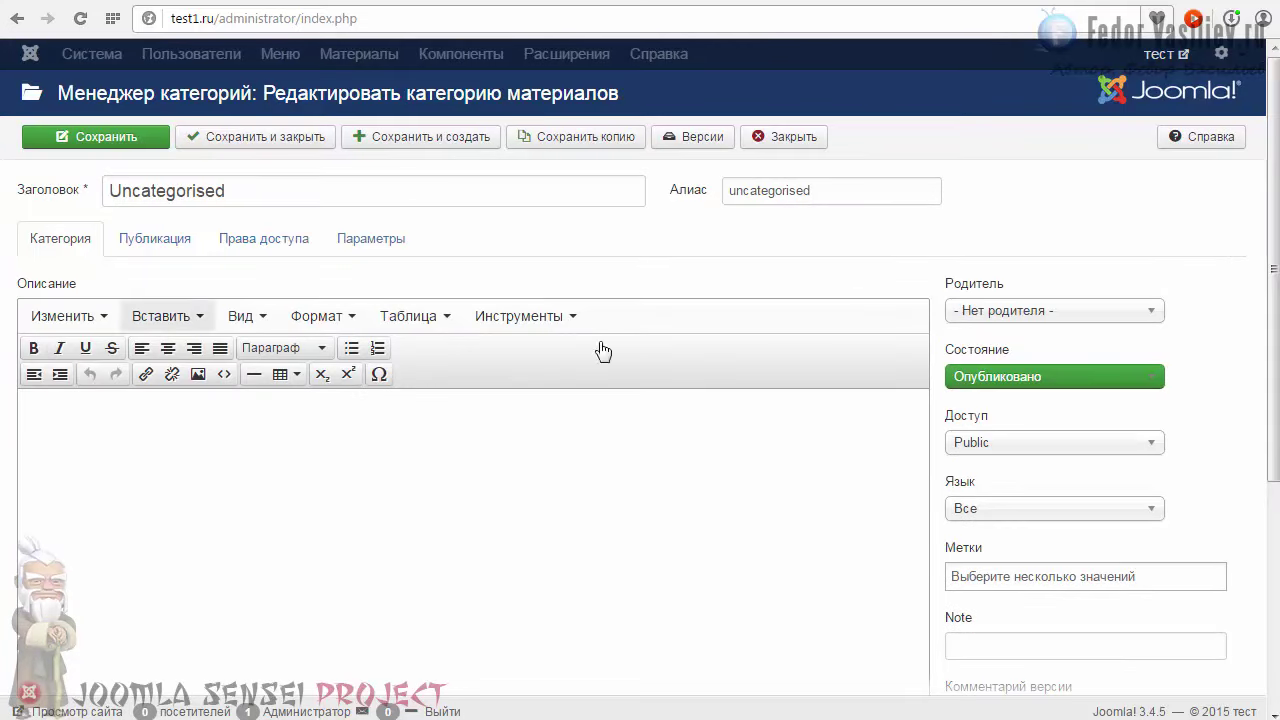
{"action": "scroll", "coordinate": [1008, 414], "scroll_direction": "down", "scroll_amount": 4}
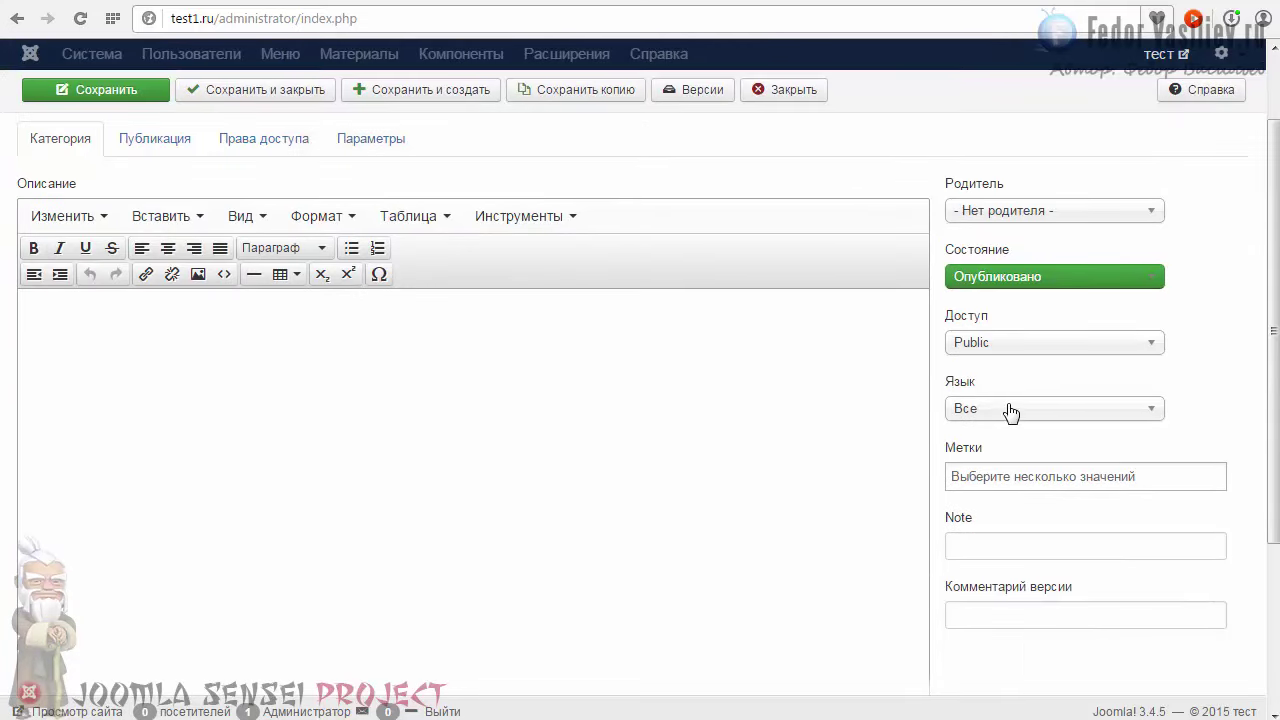
{"action": "scroll", "coordinate": [672, 533], "scroll_direction": "up", "scroll_amount": 4}
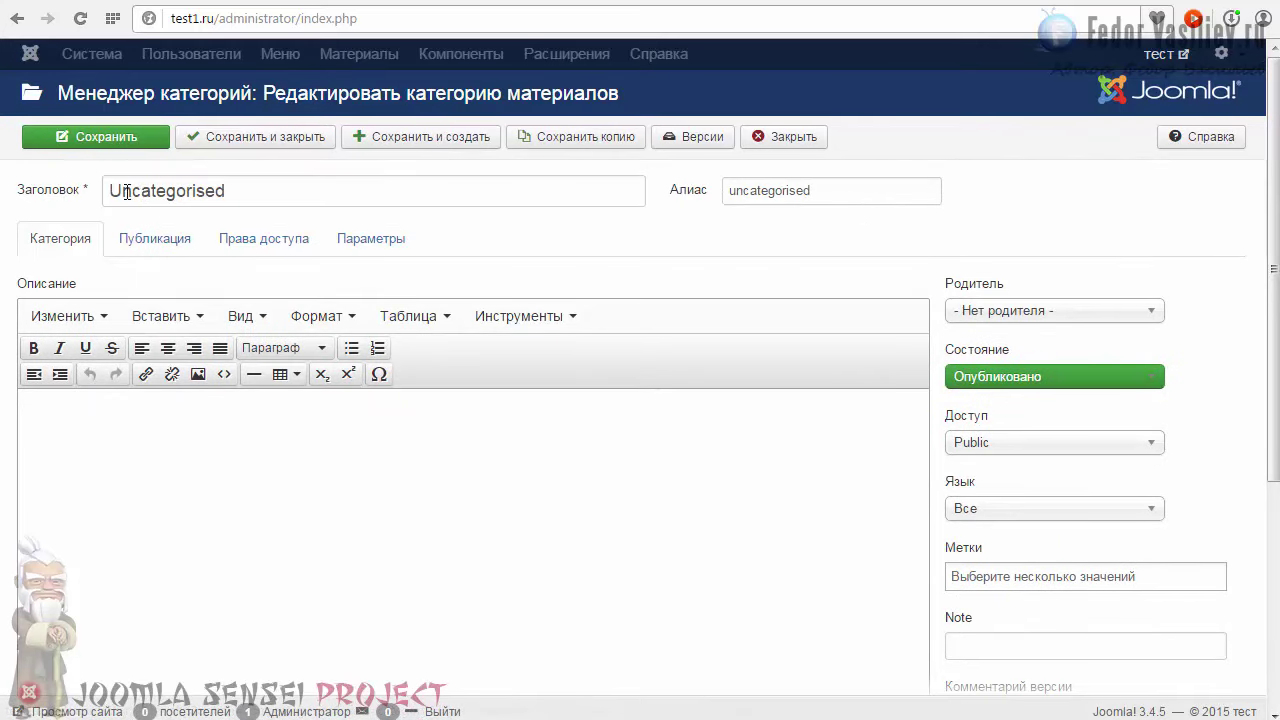
{"action": "left_click", "coordinate": [786, 138]}
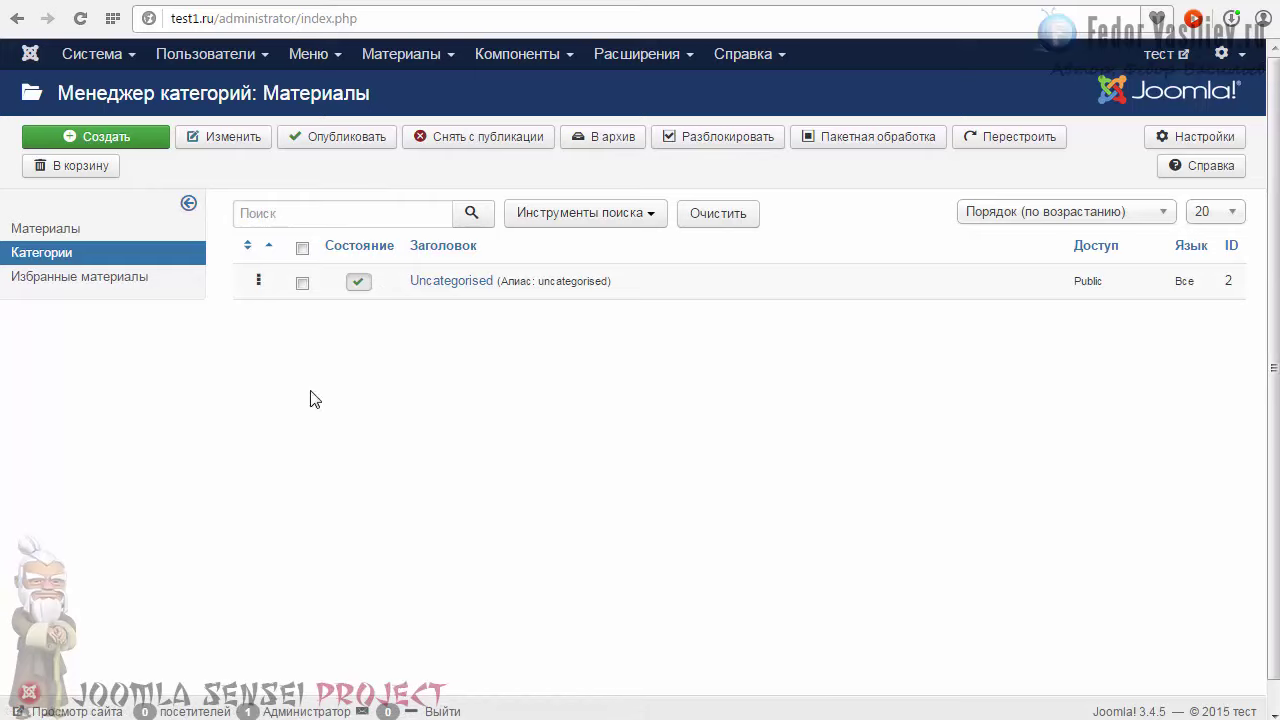
View the Материалы and Избранные материалы lists and return to the Категории list
{"action": "left_click", "coordinate": [30, 237]}
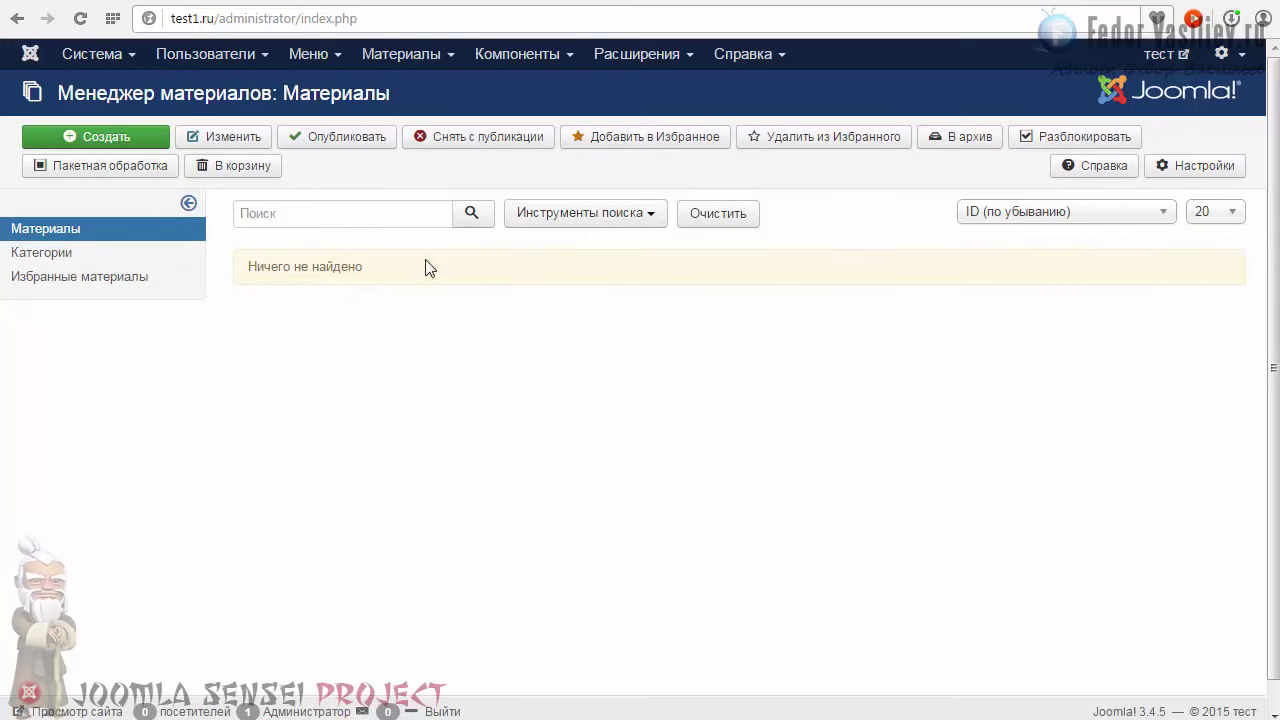
{"action": "left_click", "coordinate": [36, 281]}
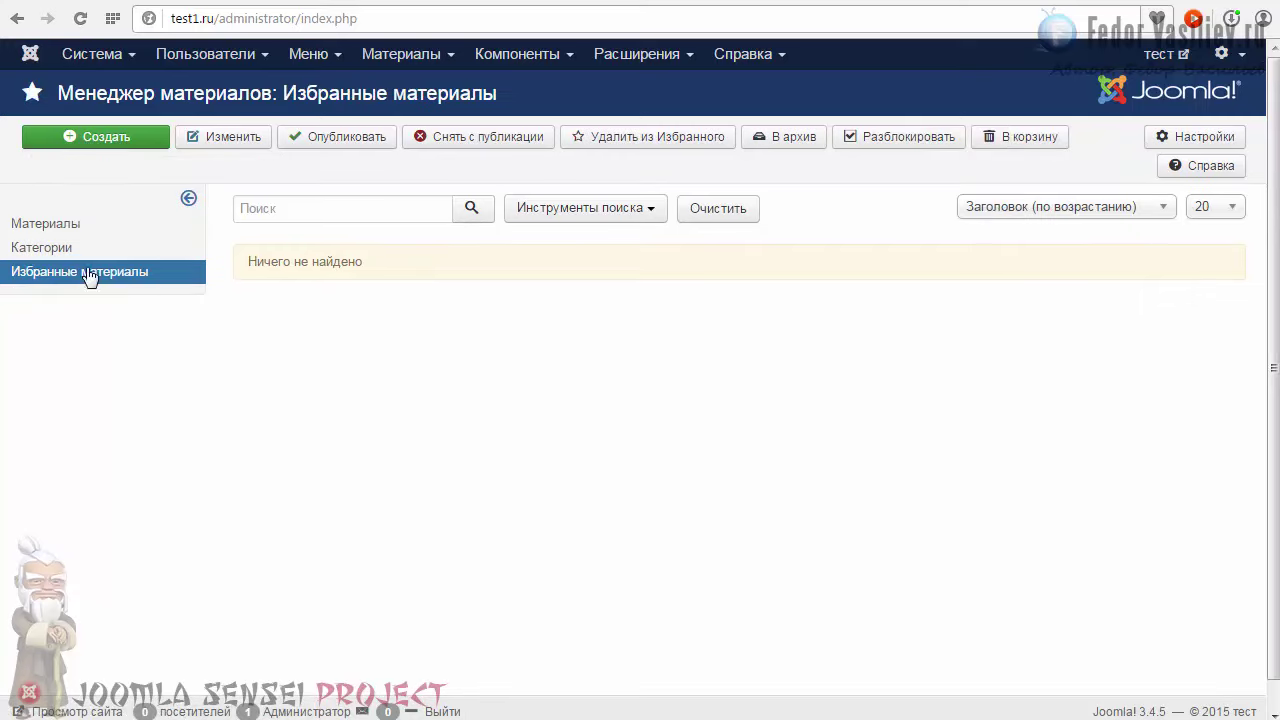
{"action": "left_click", "coordinate": [30, 252]}
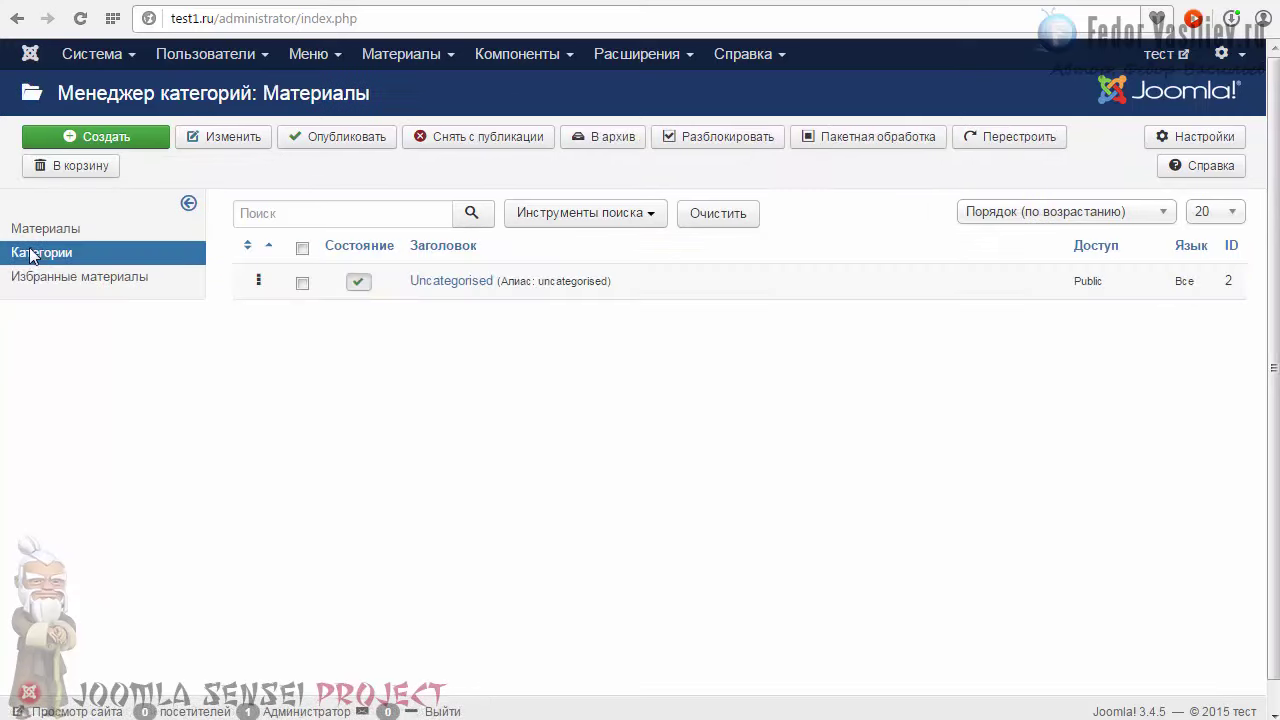
Collapse and restore the section sidebar, and switch from the Материалы list back to Категории
{"action": "left_click", "coordinate": [188, 203]}
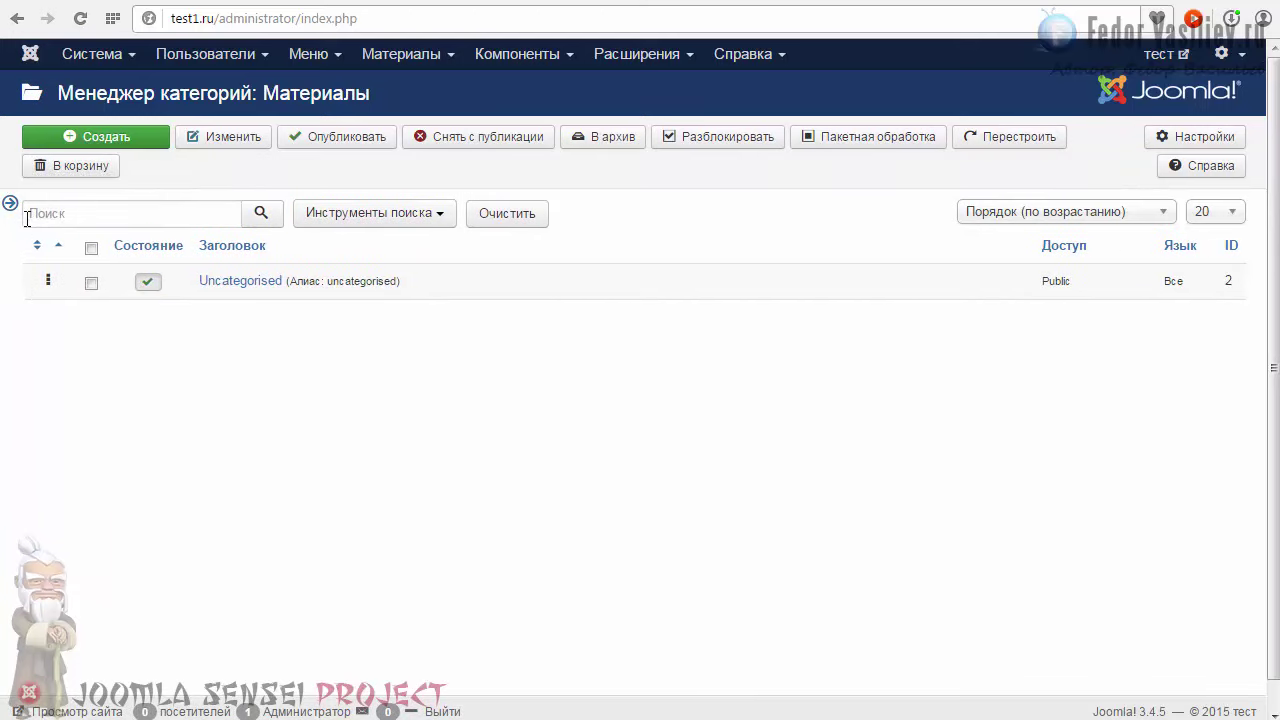
{"action": "left_click", "coordinate": [9, 203]}
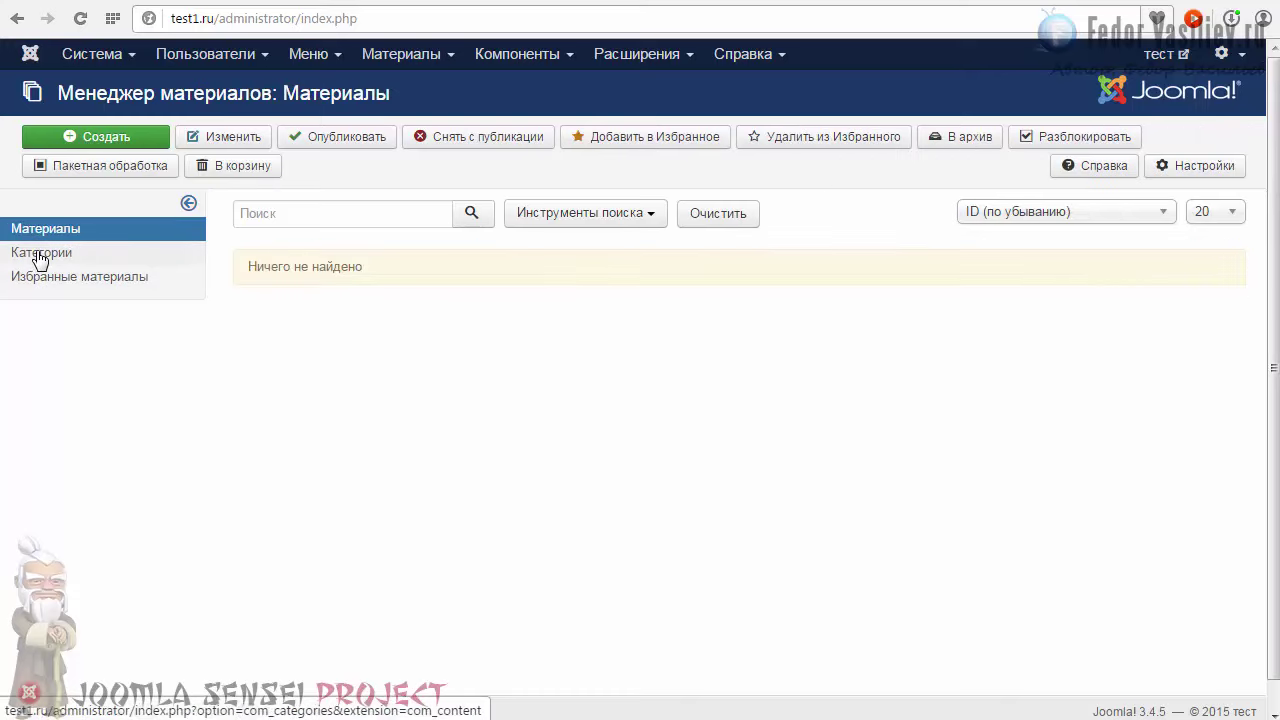
{"action": "left_click", "coordinate": [38, 256]}
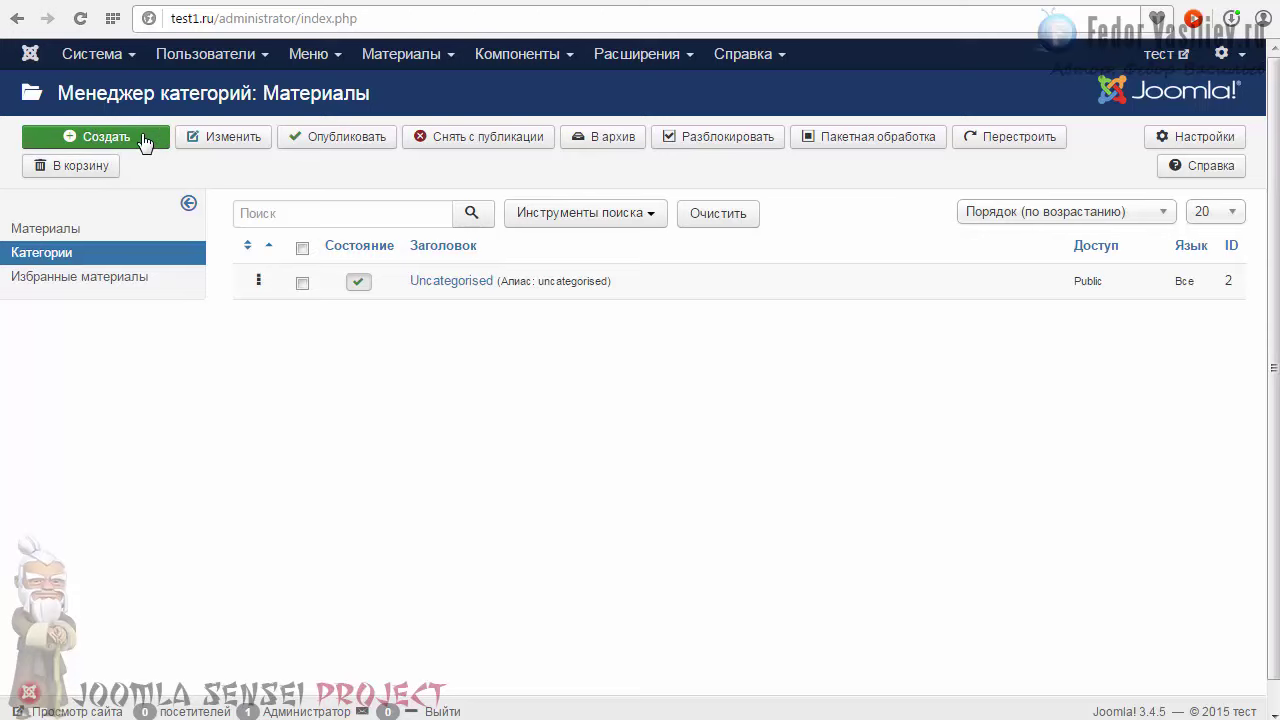
Start creating a new article category and activate its Заголовок field for entry
{"action": "left_click", "coordinate": [145, 143]}
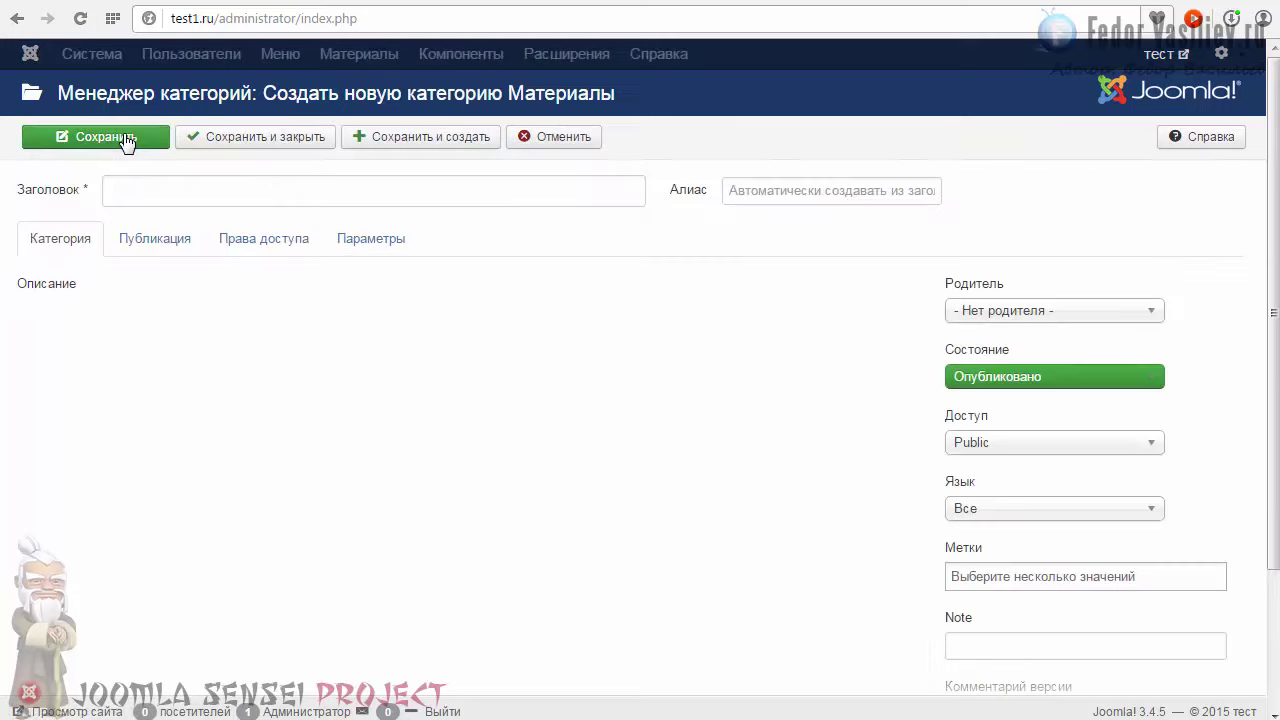
{"action": "left_click", "coordinate": [188, 195]}
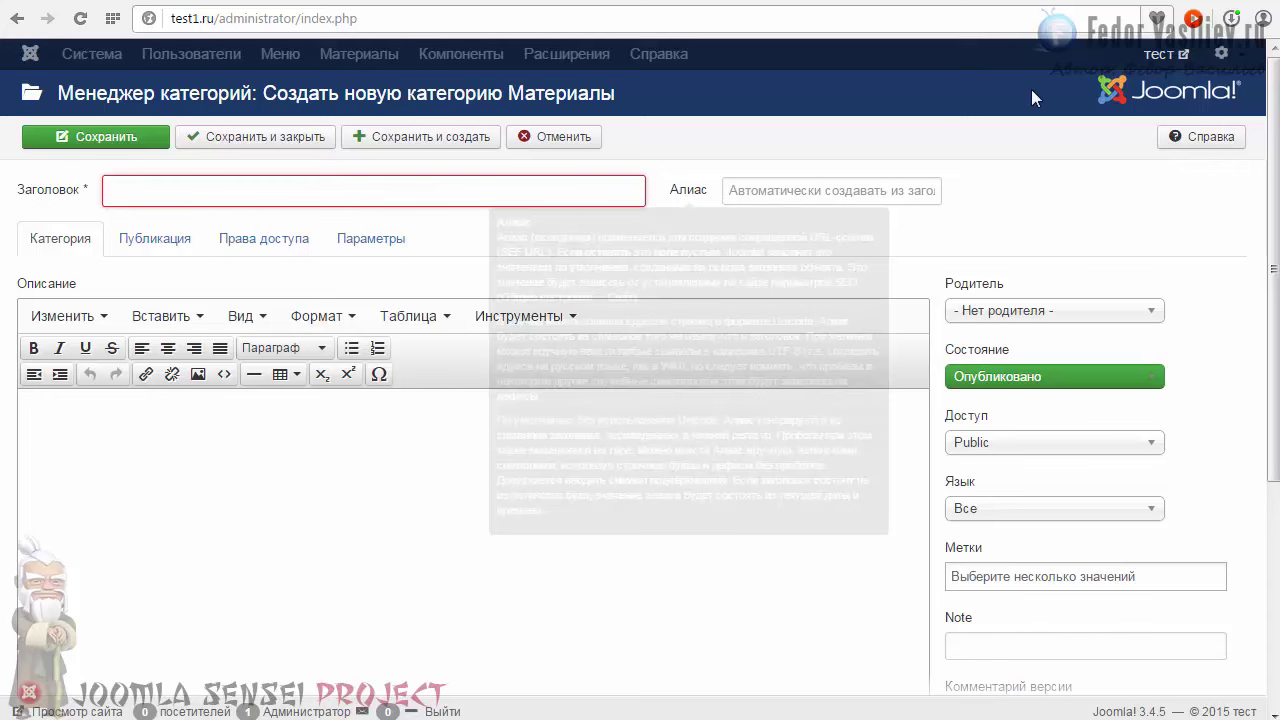
Switch to the home page of the author's own training website
{"action": "left_click", "coordinate": [1157, 18]}
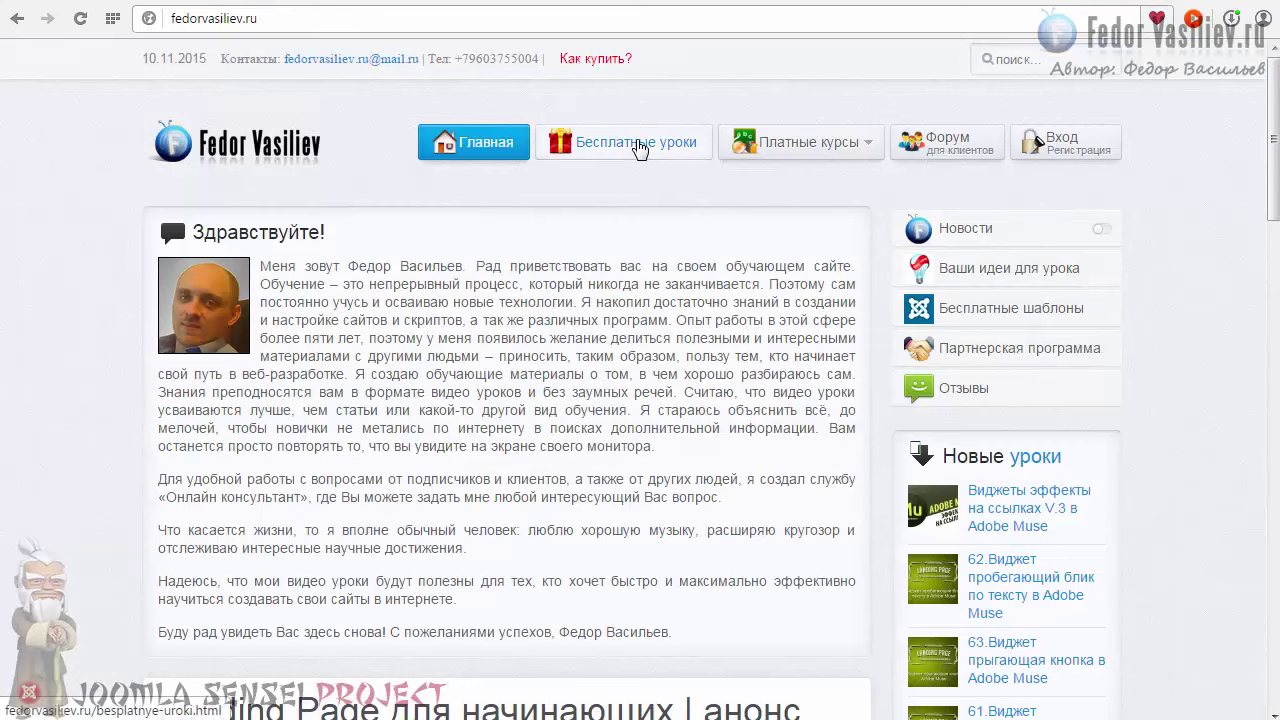
Open the article "Landing Page для начинающих | анонс курса 2015" from the home page and examine its breadcrumb path
{"action": "scroll", "coordinate": [440, 200], "scroll_direction": "down", "scroll_amount": 5}
{"action": "left_click", "coordinate": [372, 233]}
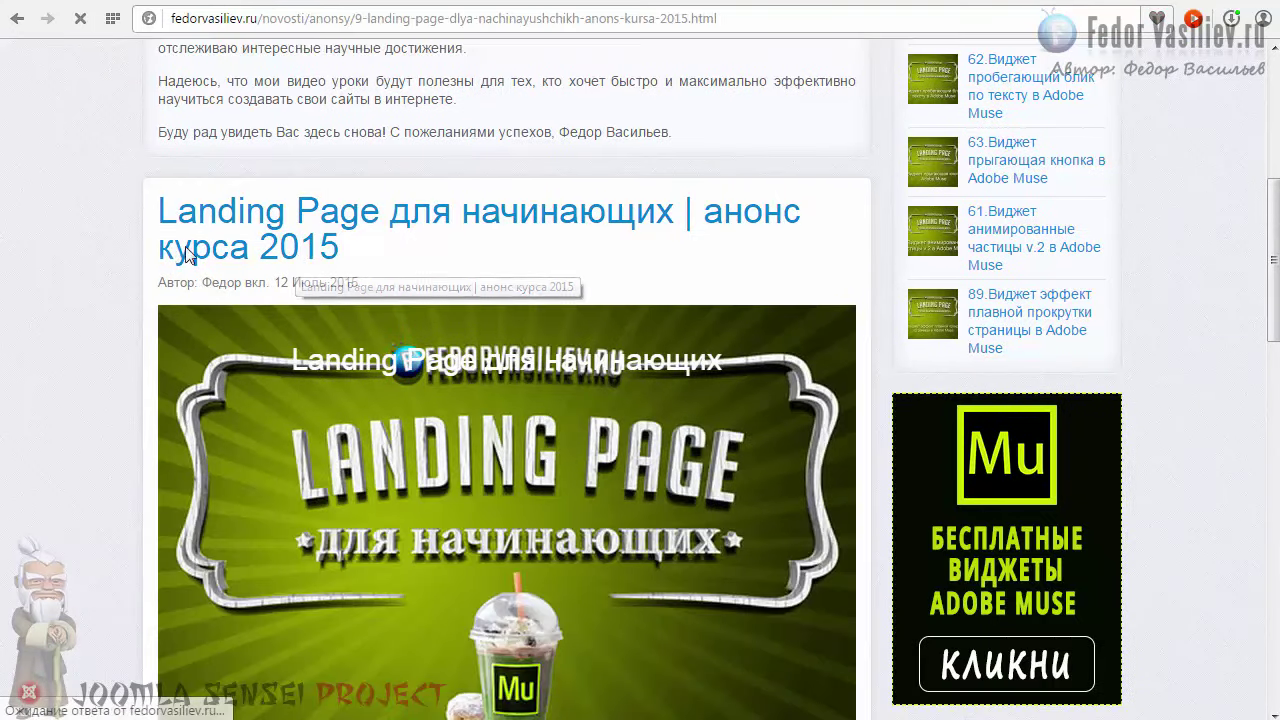
{"action": "left_click_drag", "start_coordinate": [676, 231], "coordinate": [160, 245]}
{"action": "left_click", "coordinate": [162, 250]}
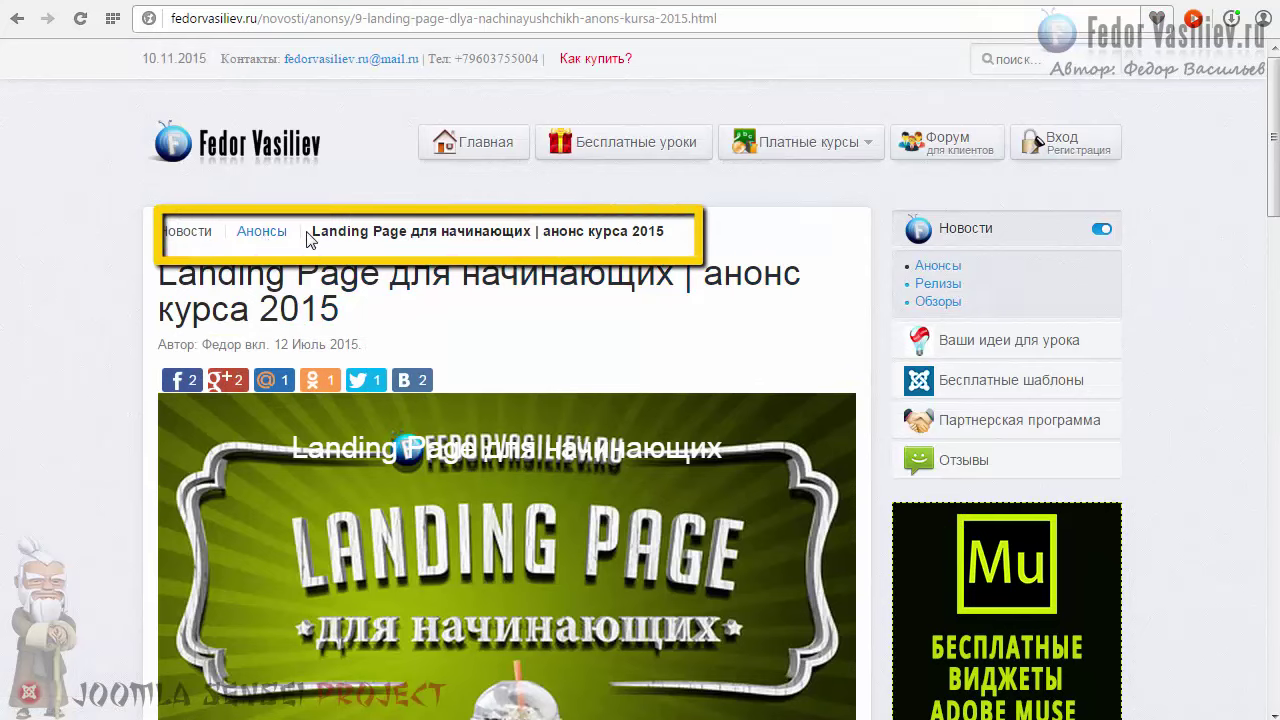
{"action": "left_click_drag", "start_coordinate": [306, 233], "coordinate": [690, 233]}
{"action": "left_click", "coordinate": [690, 233]}
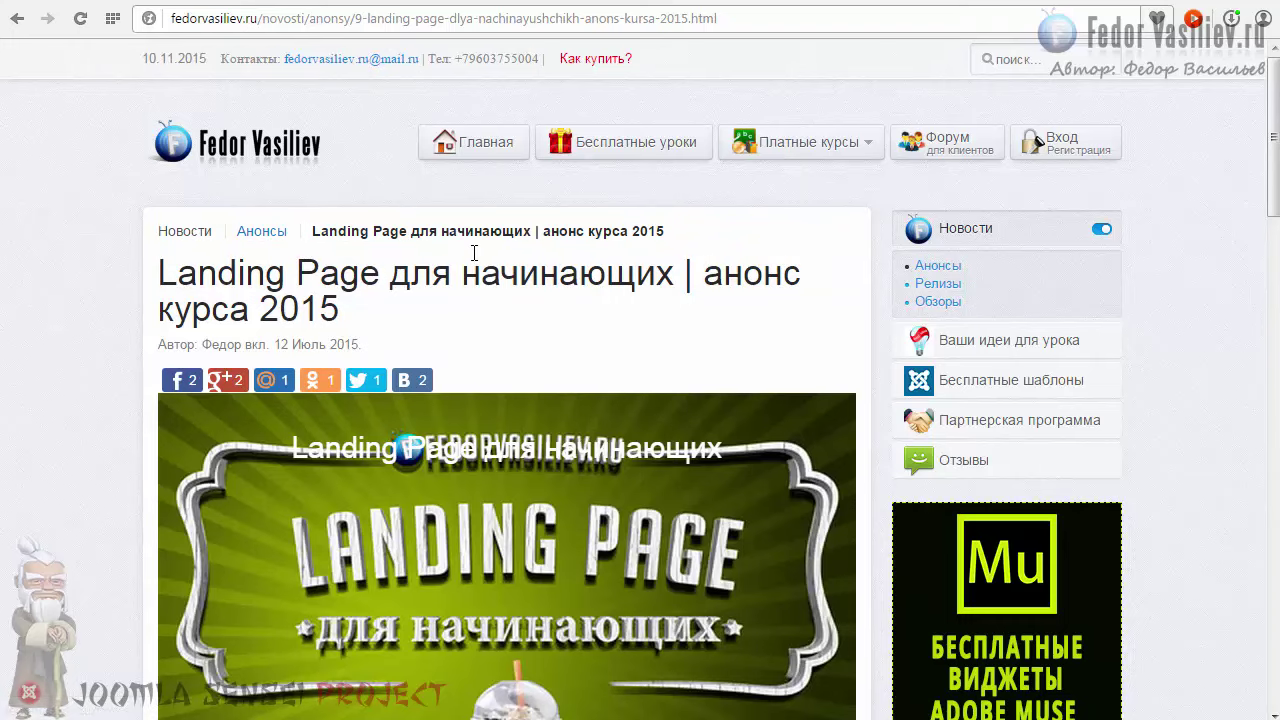
Look through the full text of the Landing Page announcement article and return to its heading
{"action": "scroll", "coordinate": [474, 253], "scroll_direction": "down", "scroll_amount": 13}
{"action": "scroll", "coordinate": [477, 263], "scroll_direction": "up", "scroll_amount": 5}
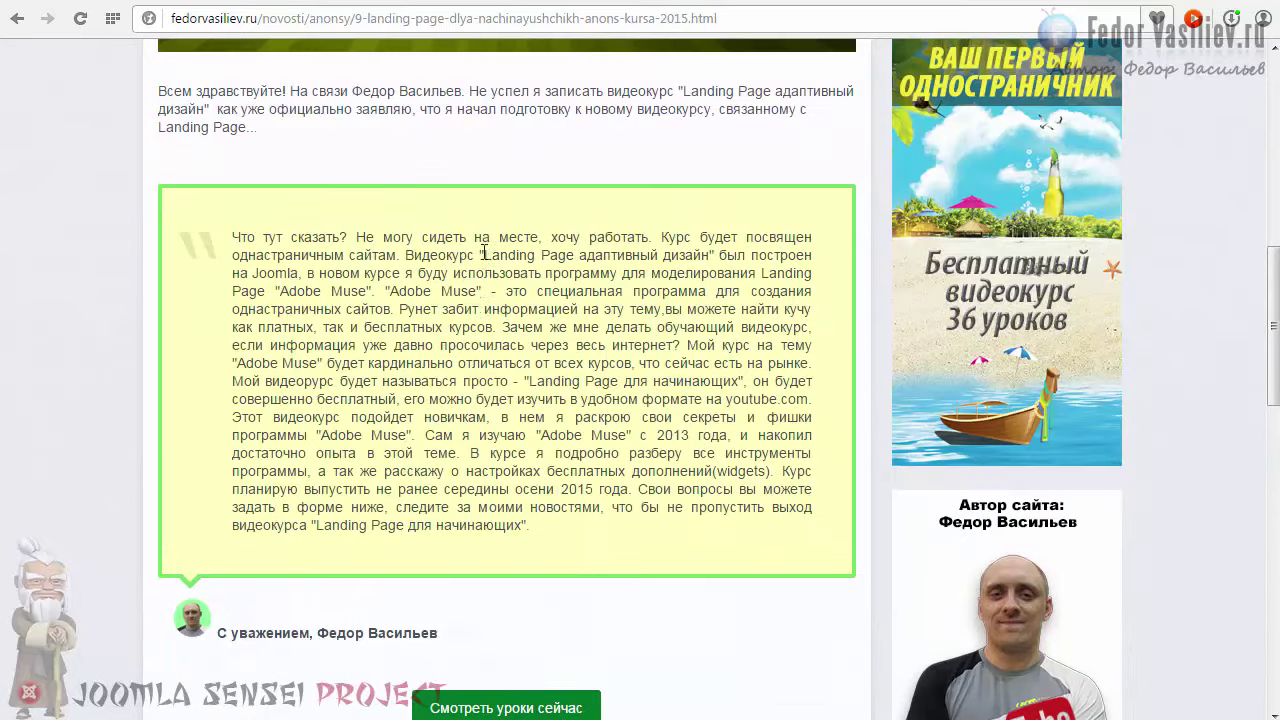
{"action": "scroll", "coordinate": [484, 252], "scroll_direction": "up", "scroll_amount": 8}
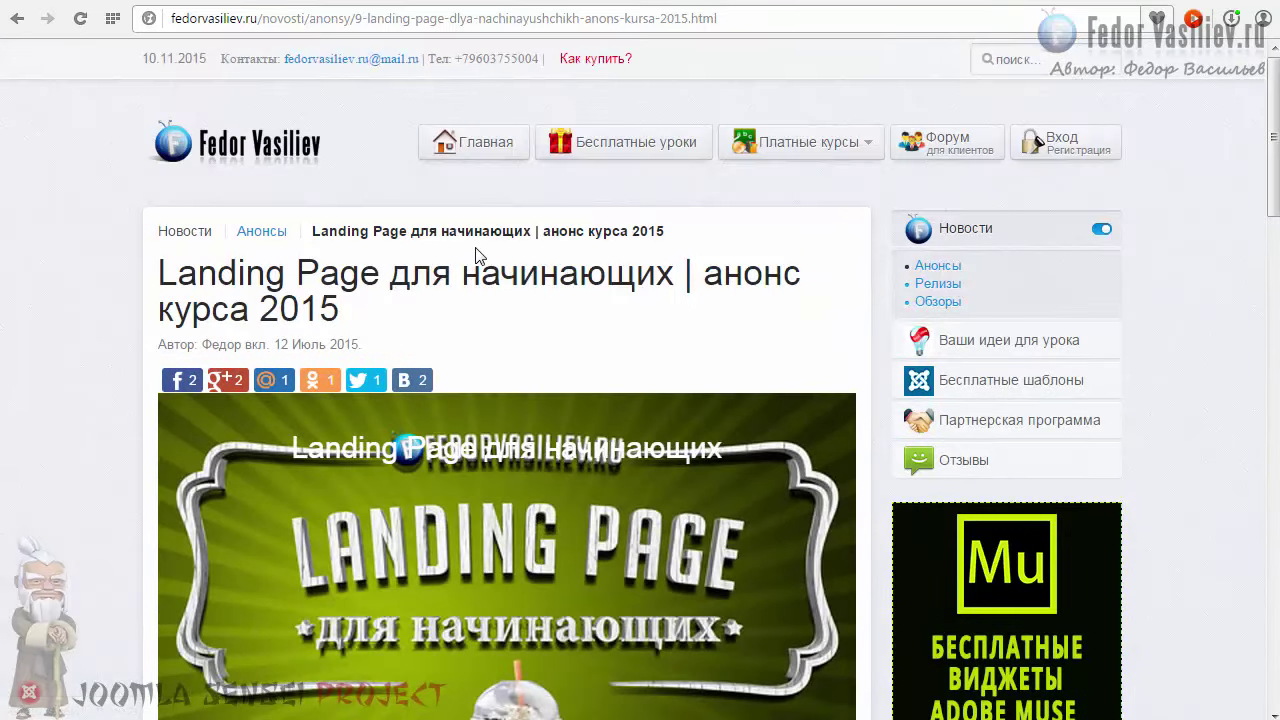
{"action": "scroll", "coordinate": [476, 255], "scroll_direction": "down", "scroll_amount": 3}
{"action": "scroll", "coordinate": [521, 337], "scroll_direction": "up", "scroll_amount": 1}
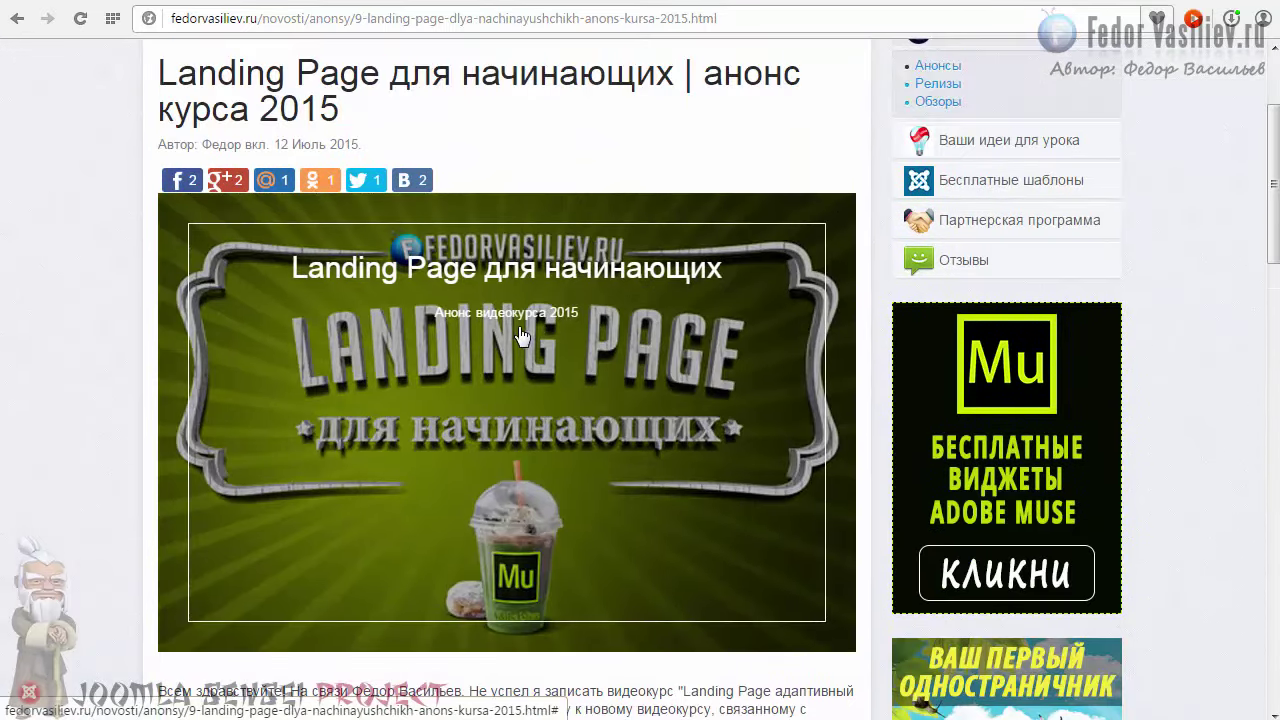
{"action": "scroll", "coordinate": [521, 337], "scroll_direction": "up", "scroll_amount": 2}
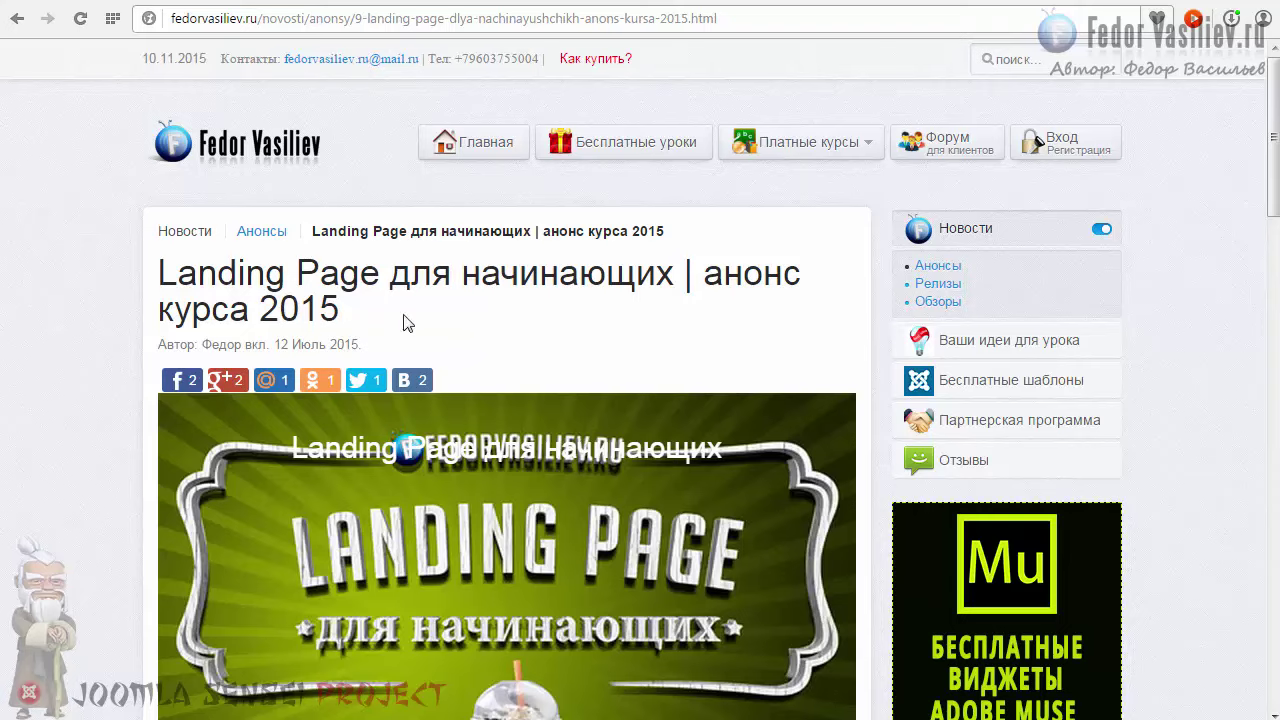
Open the Анонсы category from the article's breadcrumb path and look through its list of announcements
{"action": "left_click", "coordinate": [257, 232]}
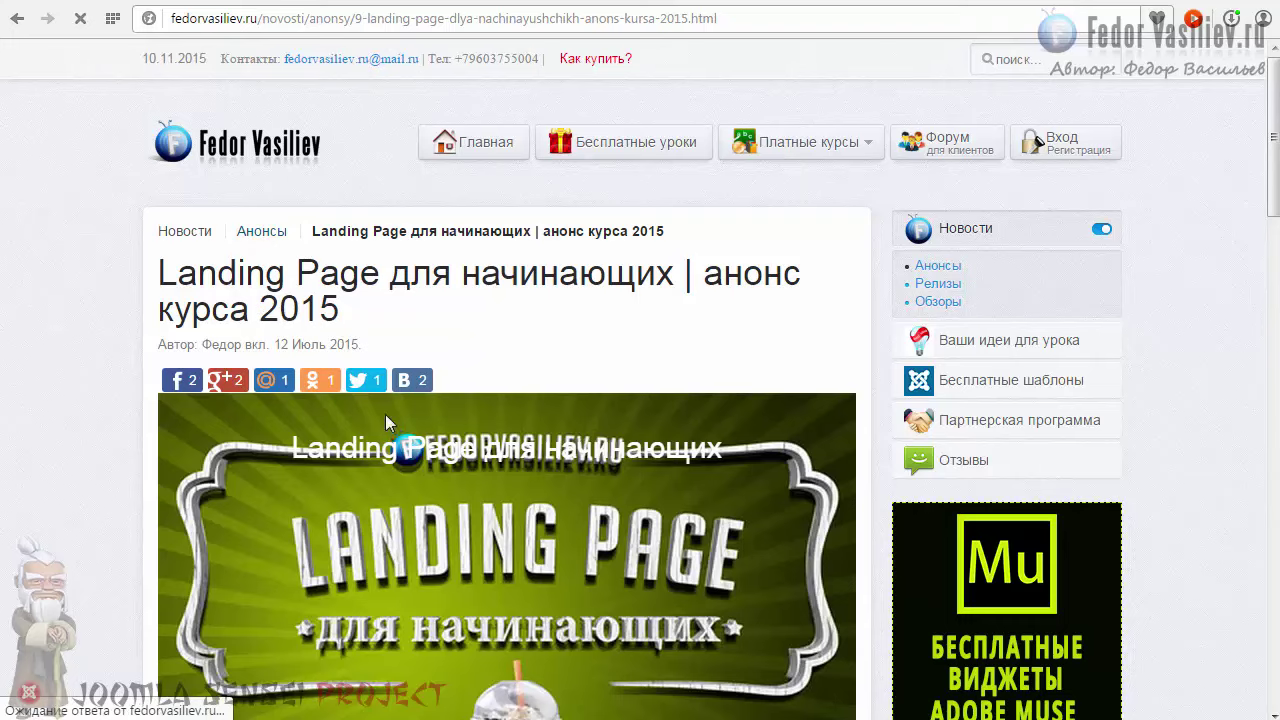
{"action": "scroll", "coordinate": [386, 423], "scroll_direction": "down", "scroll_amount": 10}
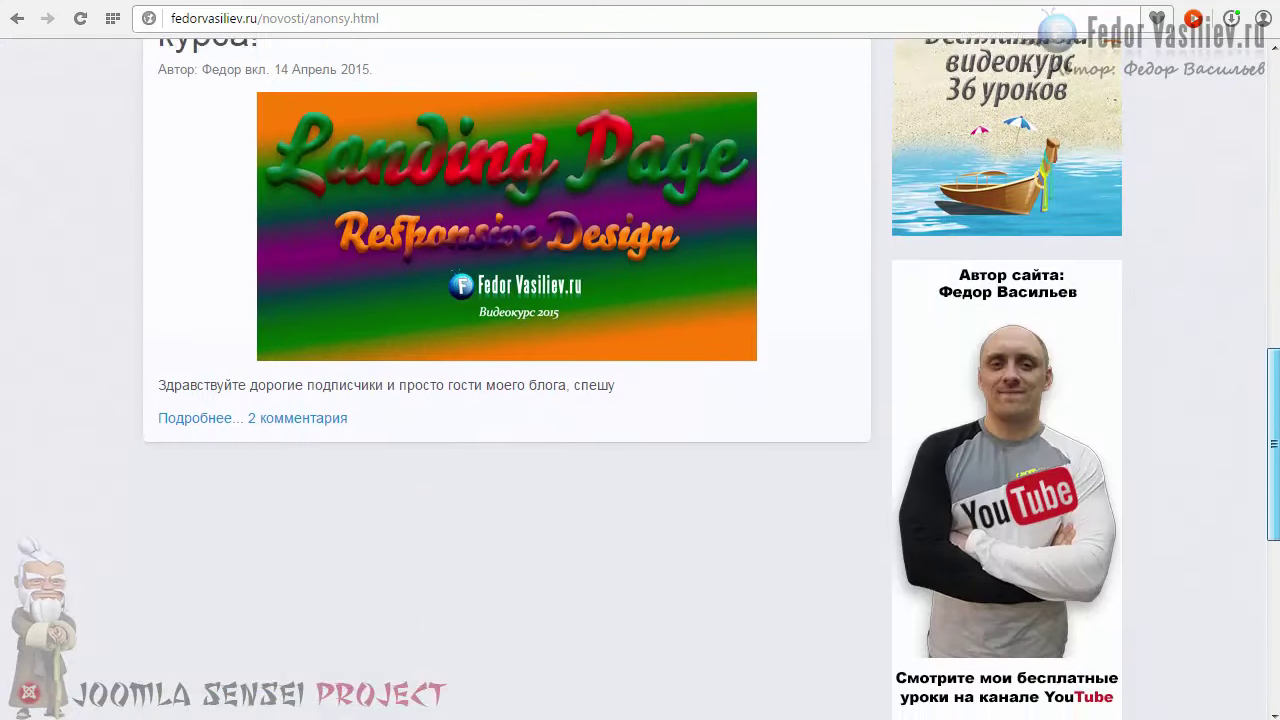
{"action": "left_click_drag", "start_coordinate": [1273, 443], "coordinate": [1276, 140]}
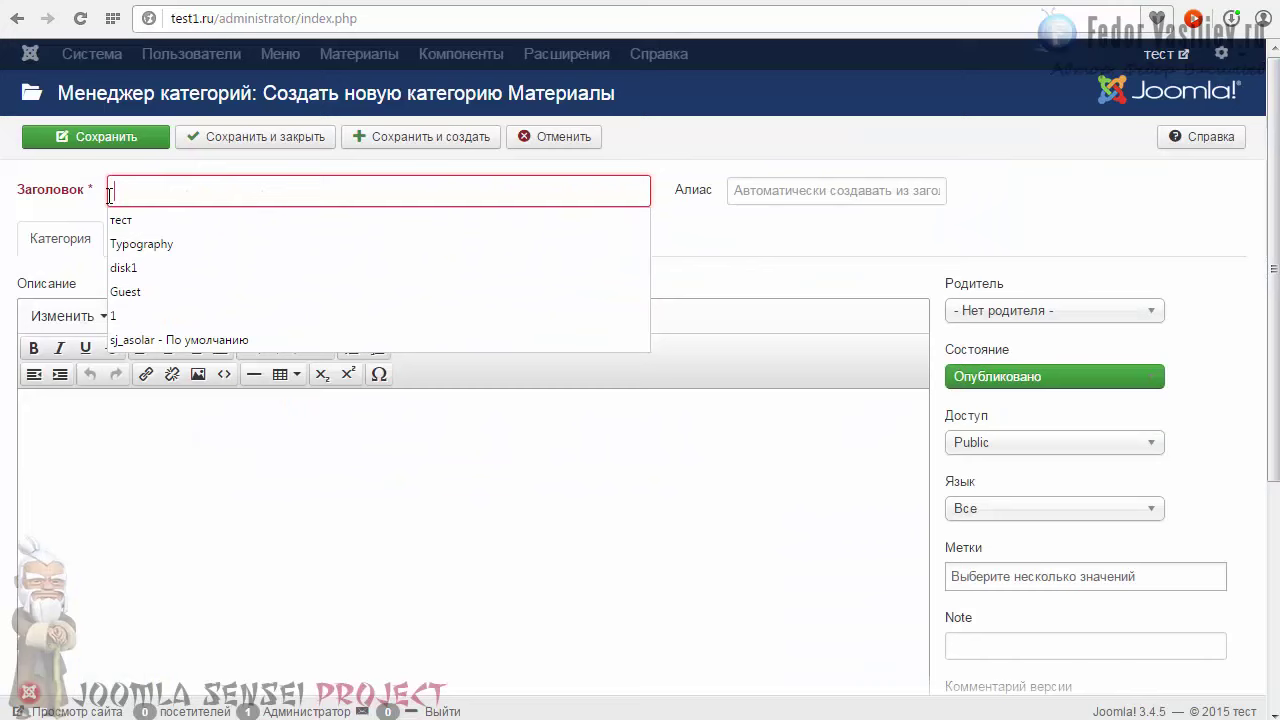
Return to the new category form in the Joomla administration and enter "новости" as the Заголовок
{"action": "left_click", "coordinate": [688, 148]}
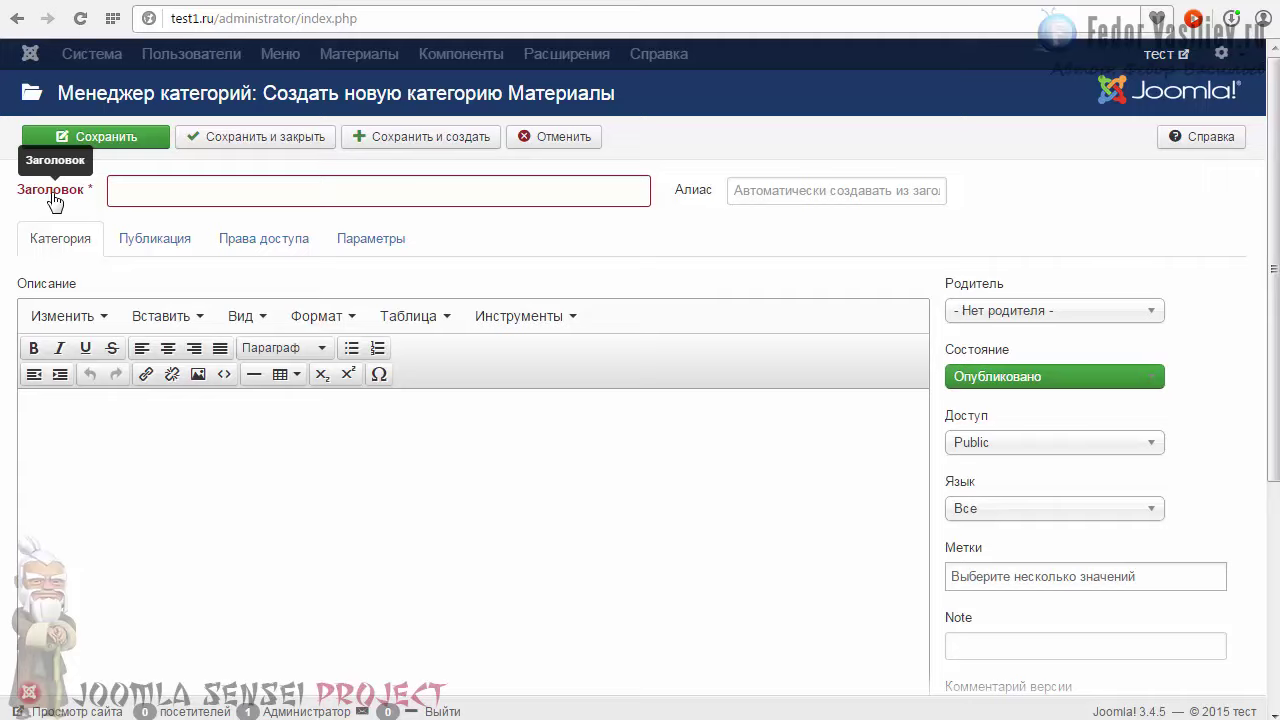
{"action": "left_click", "coordinate": [121, 192]}
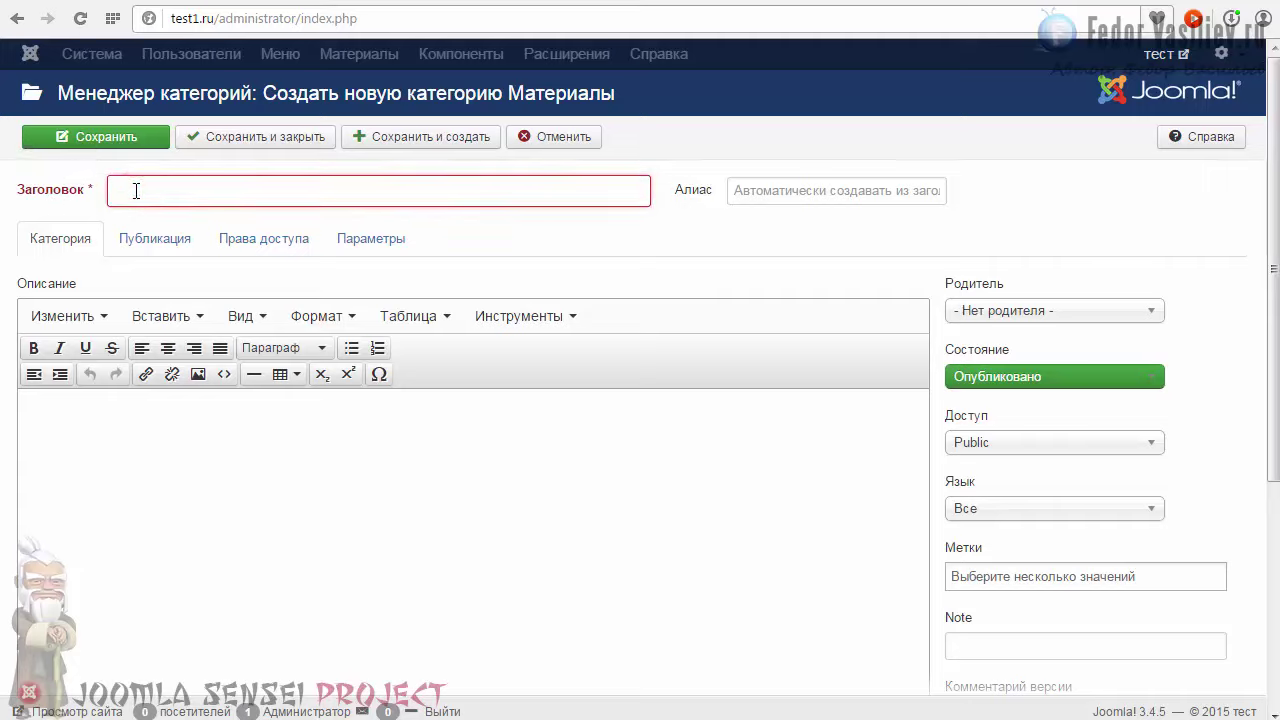
{"action": "type", "text": "нор"}
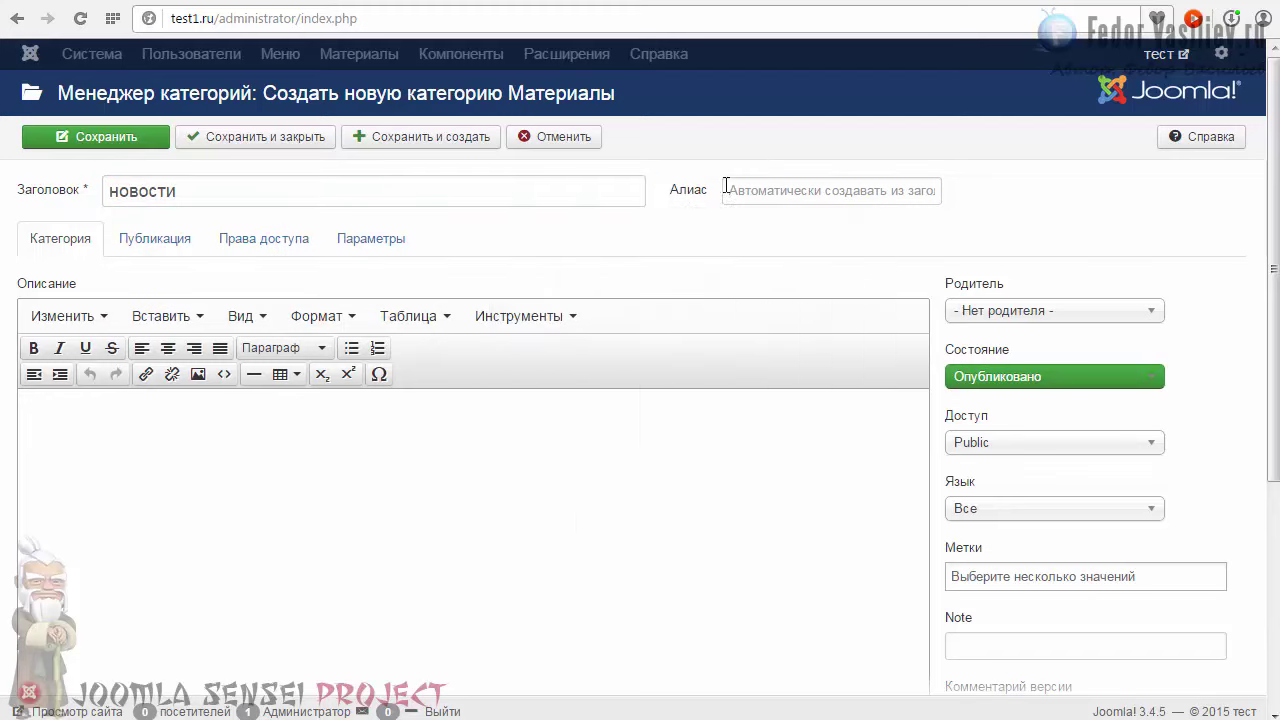
Examine the Алиас field and the part of the page address that follows the site's domain
{"action": "mouse_move", "coordinate": [674, 194]}
{"action": "left_click", "coordinate": [789, 196]}
{"action": "left_click", "coordinate": [797, 230]}
{"action": "left_click", "coordinate": [220, 20]}
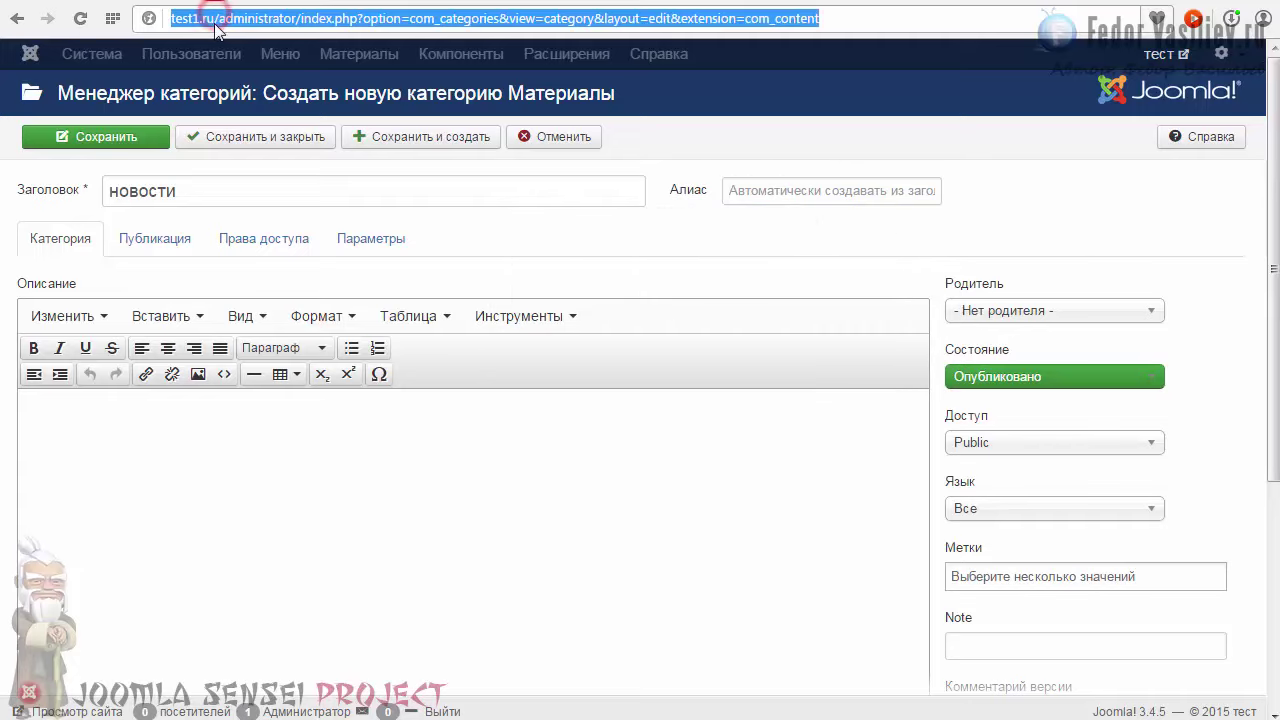
{"action": "left_click", "coordinate": [221, 20]}
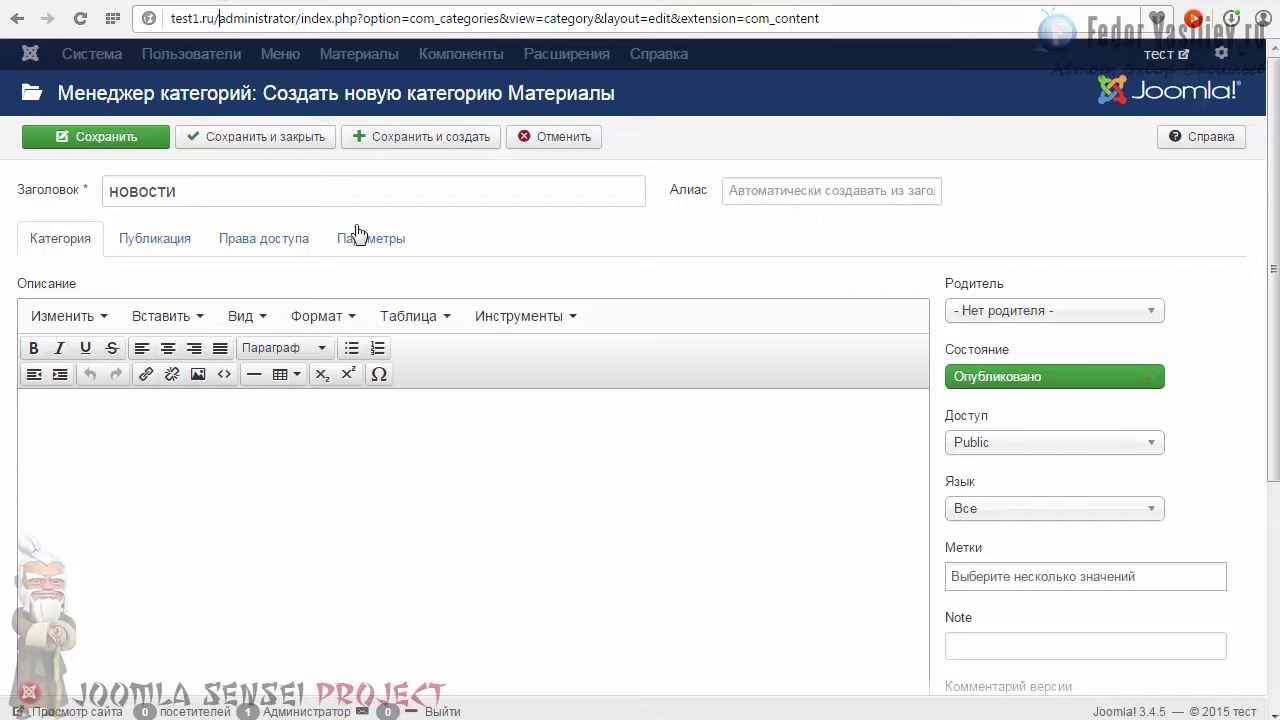
Read the Алиас hint alongside the category title and check the Алиас field, leaving it blank
{"action": "left_click_drag", "start_coordinate": [200, 191], "coordinate": [88, 190]}
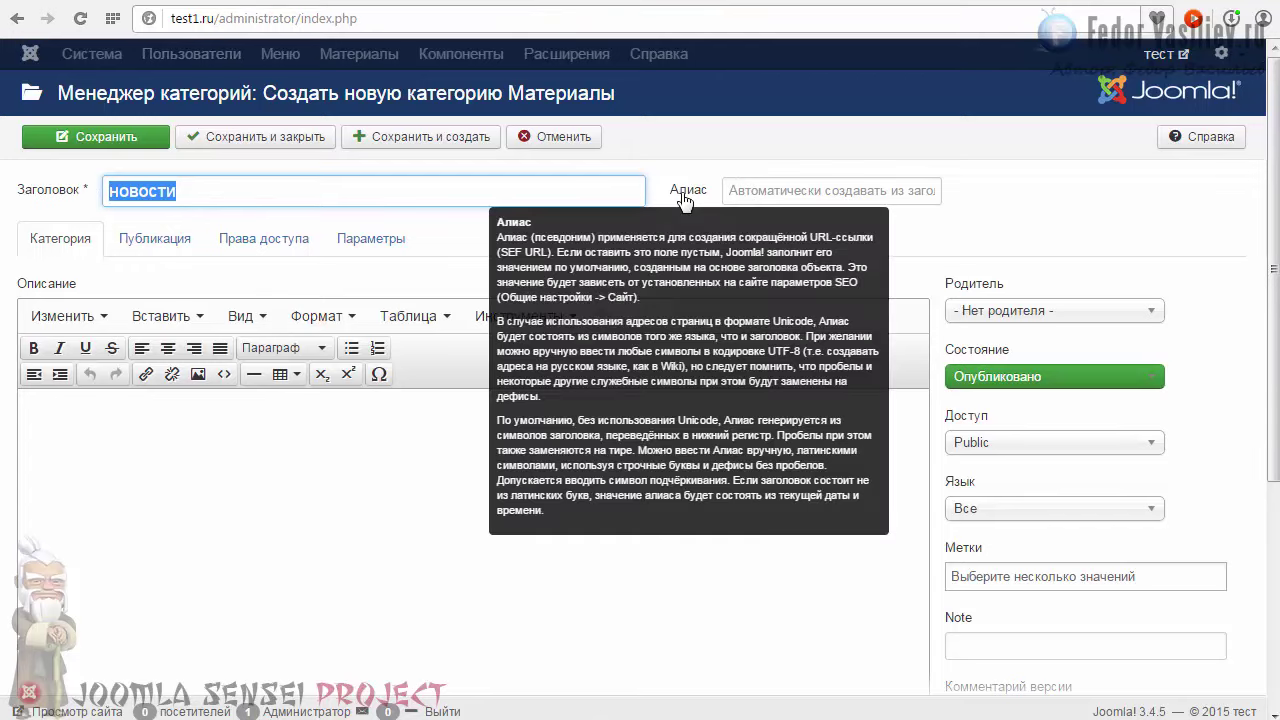
{"action": "left_click", "coordinate": [754, 194]}
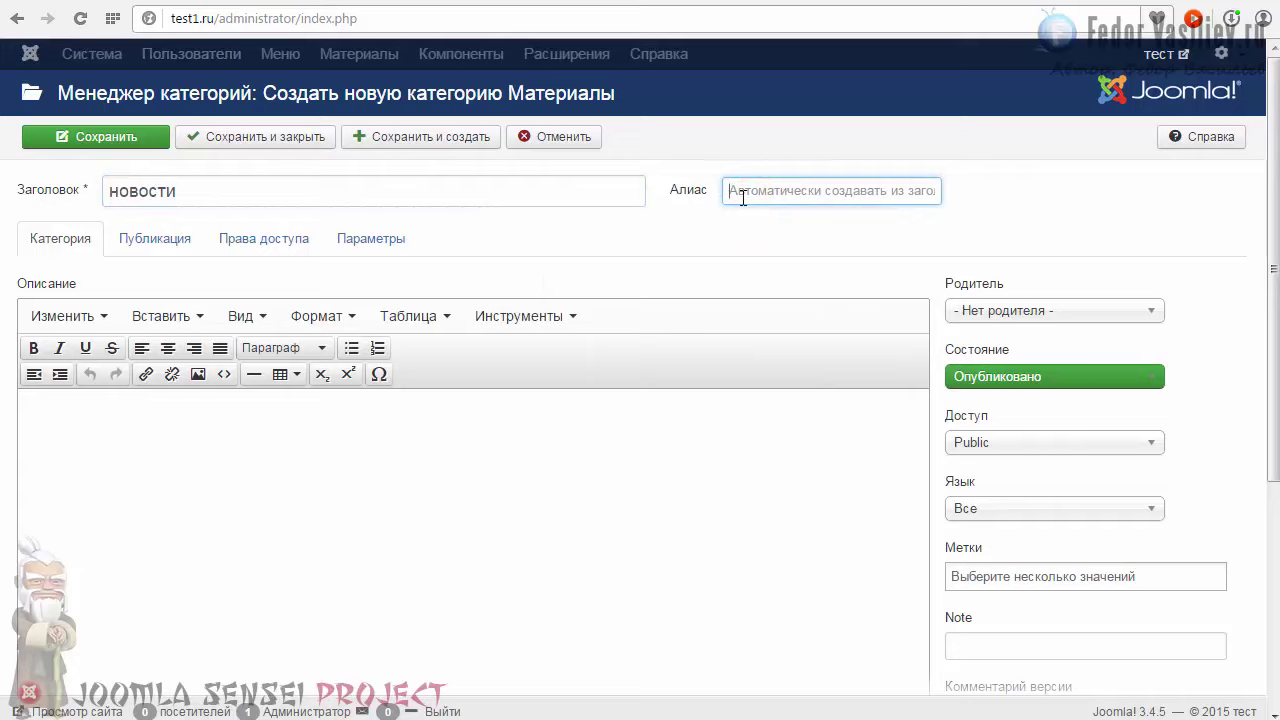
{"action": "left_click", "coordinate": [768, 195]}
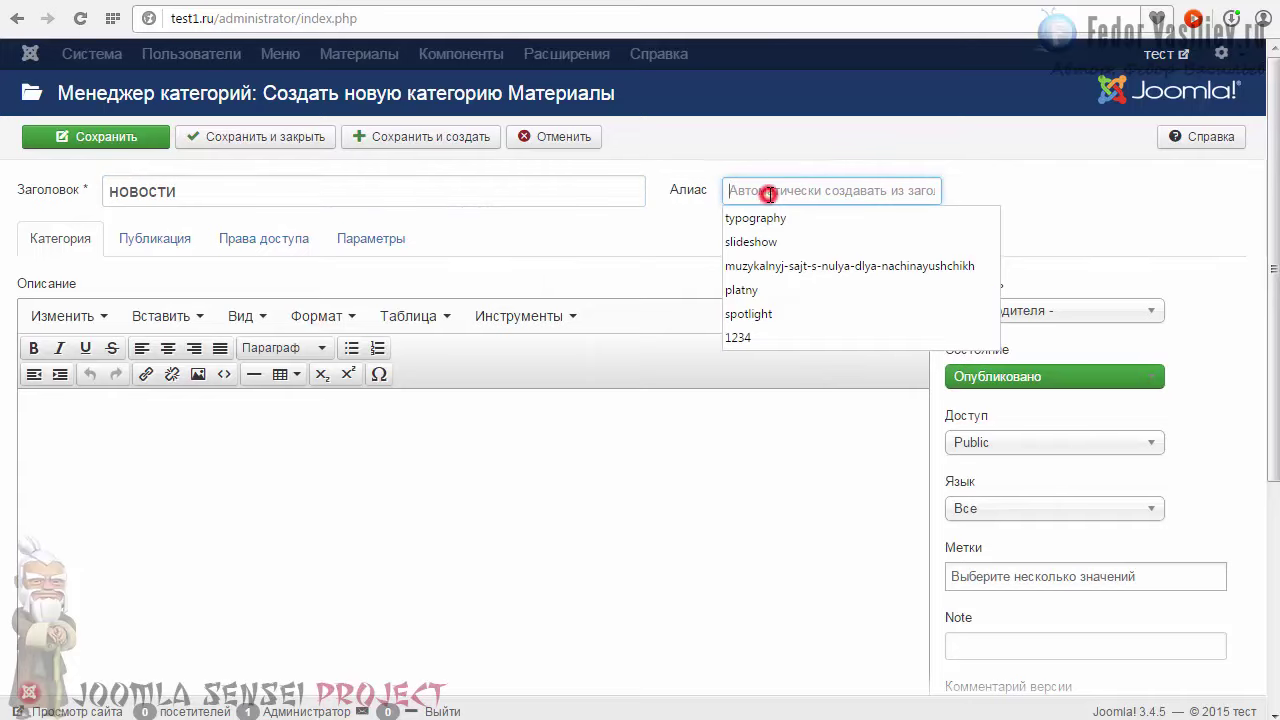
{"action": "left_click", "coordinate": [705, 206]}
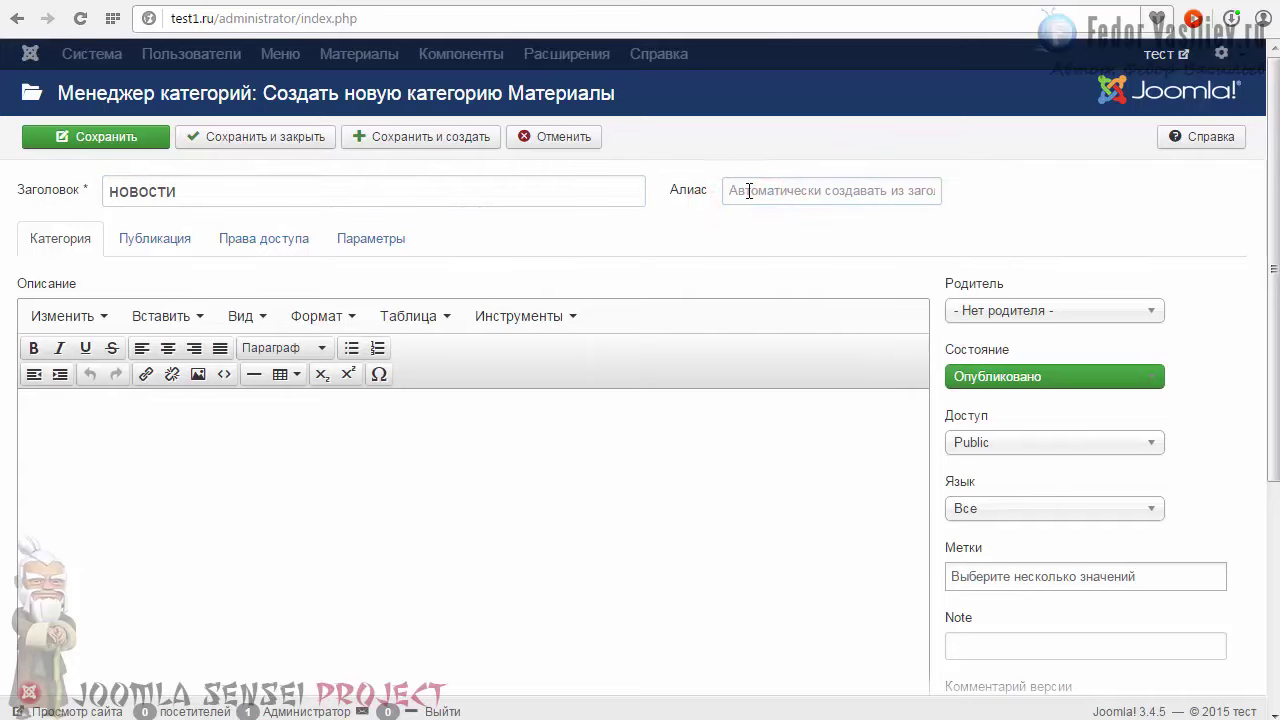
{"action": "left_click", "coordinate": [748, 190]}
{"action": "left_click", "coordinate": [690, 210]}
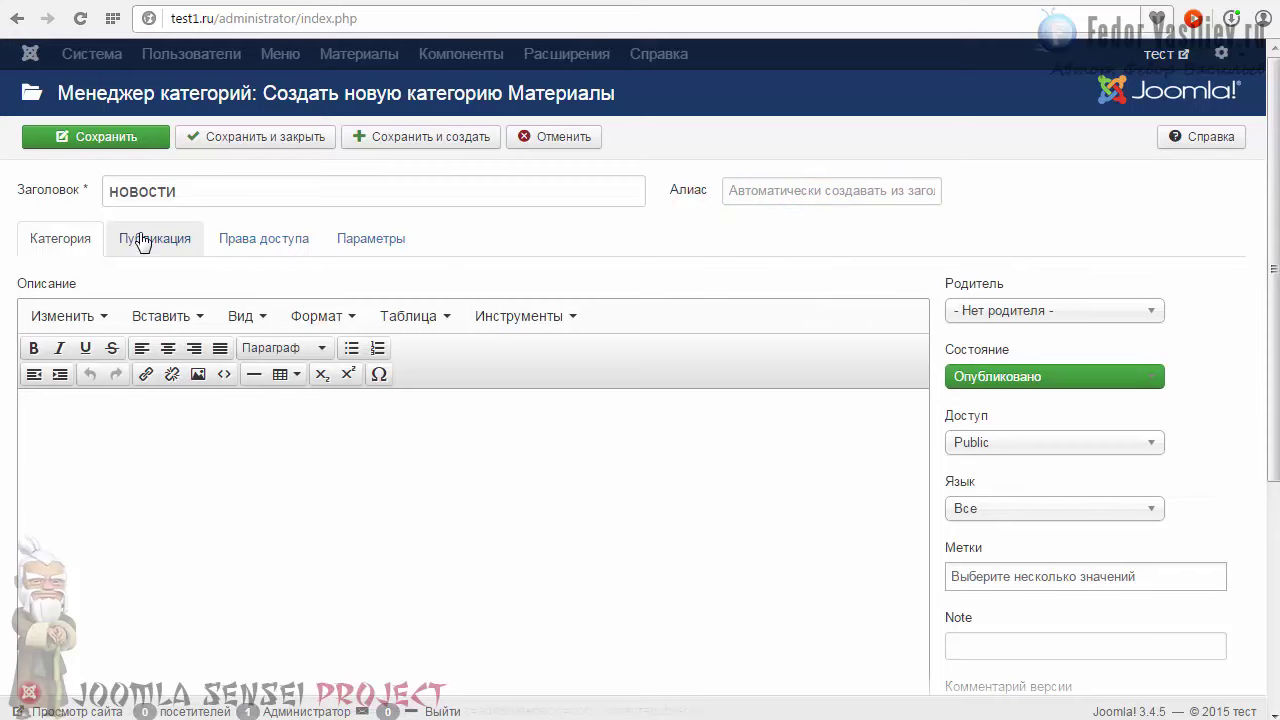
Look over the category's Описание area and read its hint
{"action": "scroll", "coordinate": [234, 337], "scroll_direction": "down", "scroll_amount": 4}
{"action": "scroll", "coordinate": [277, 366], "scroll_direction": "up", "scroll_amount": 4}
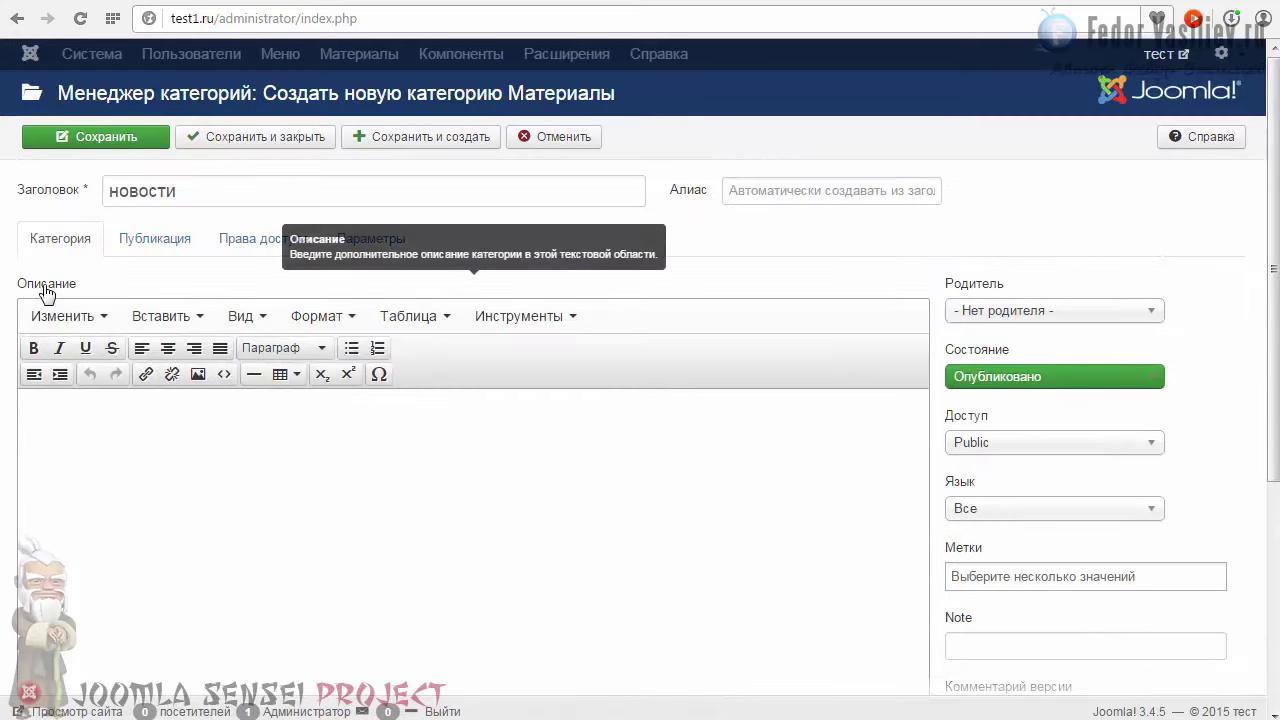
{"action": "left_click", "coordinate": [150, 413]}
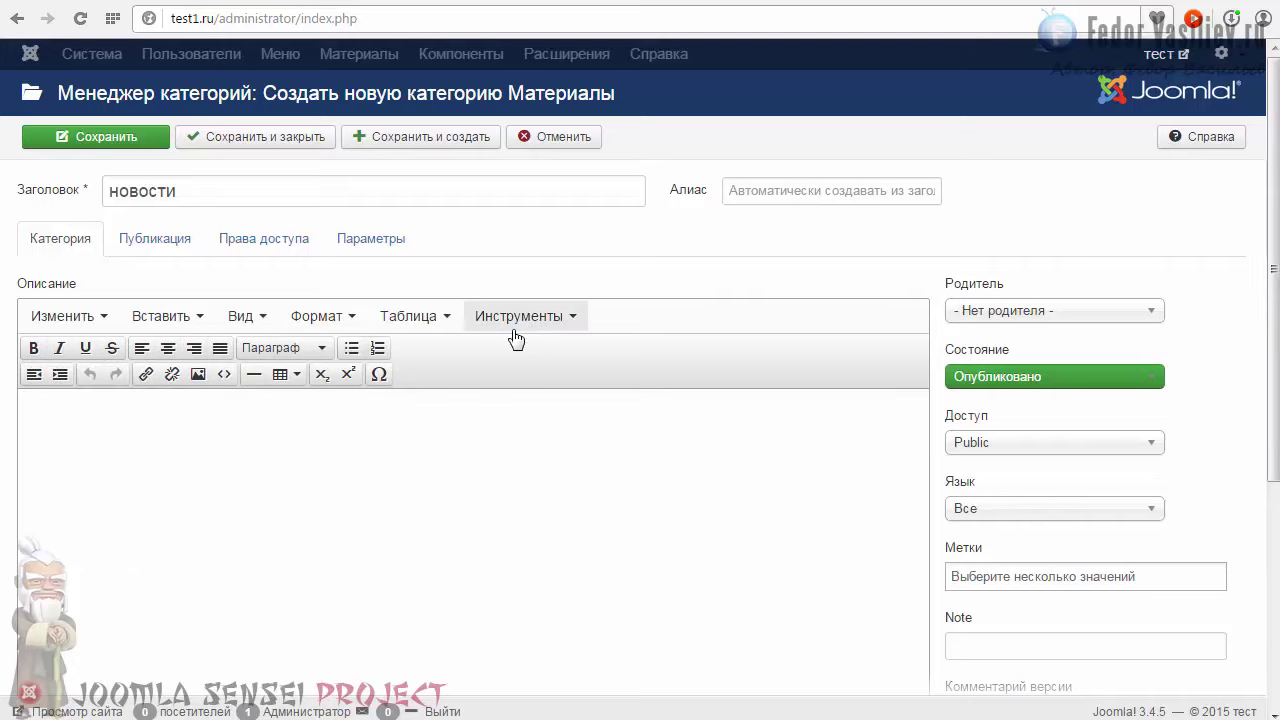
View the Материал selection dialog below the description editor and close it without choosing an article
{"action": "scroll", "coordinate": [291, 394], "scroll_direction": "down", "scroll_amount": 2}
{"action": "scroll", "coordinate": [253, 376], "scroll_direction": "down", "scroll_amount": 2}
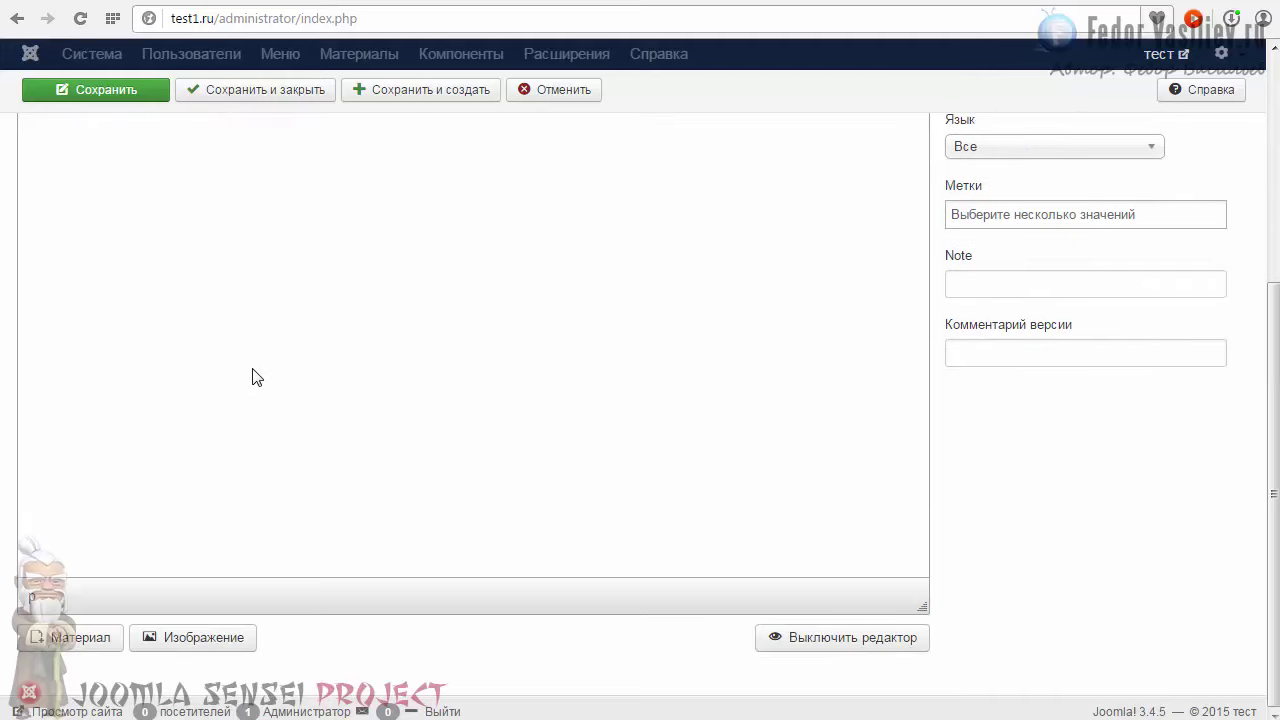
{"action": "left_click", "coordinate": [68, 640]}
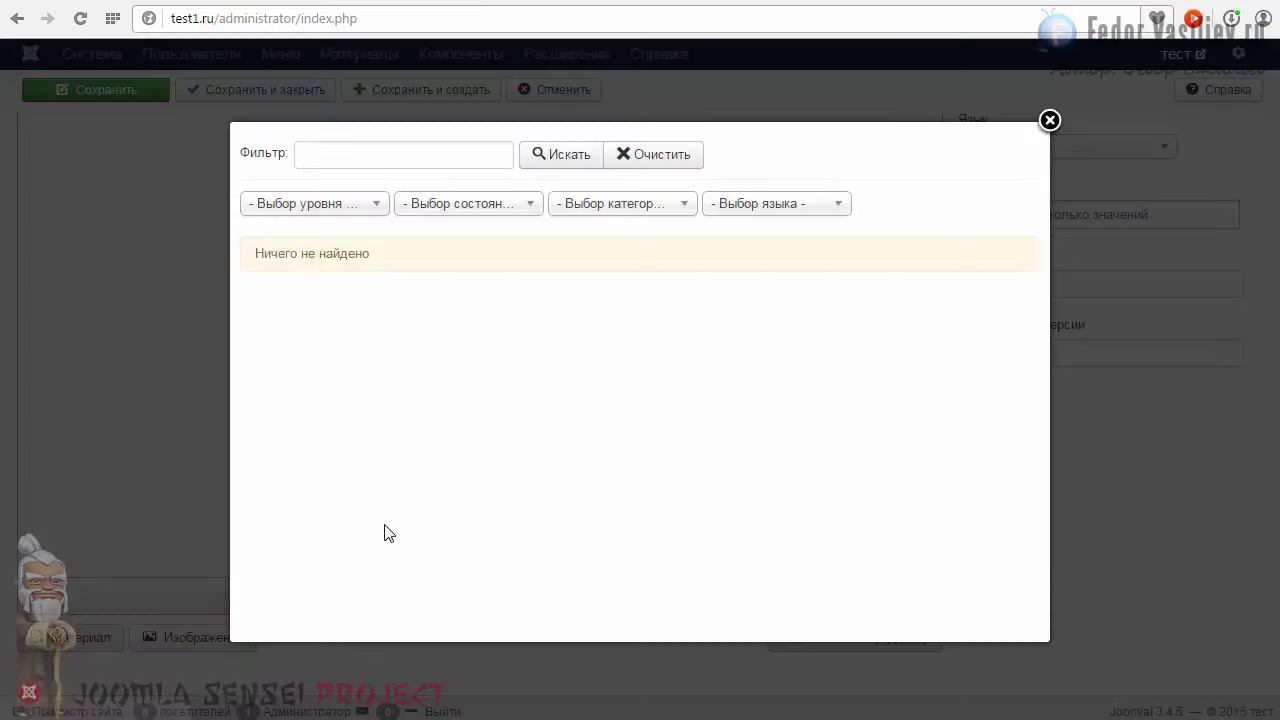
{"action": "left_click", "coordinate": [1050, 121]}
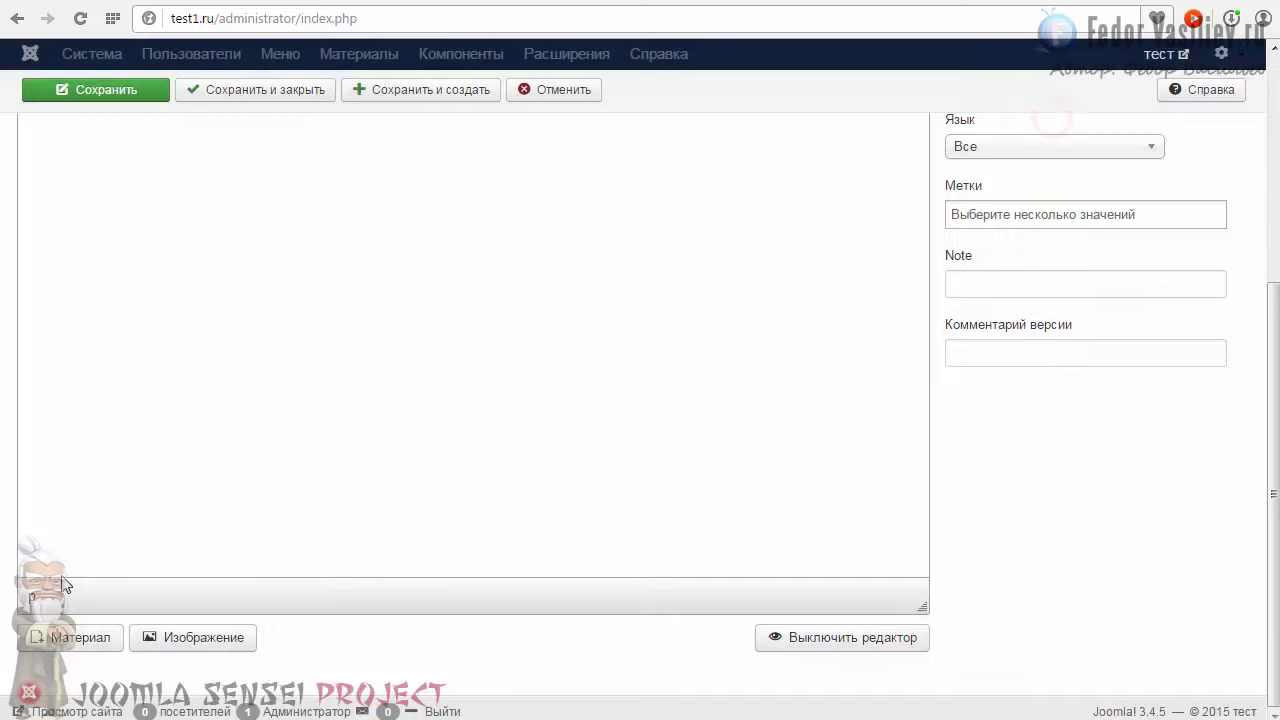
View the Изображение dialog's folders, image fields and file upload section, and close it without inserting anything
{"action": "left_click", "coordinate": [186, 640]}
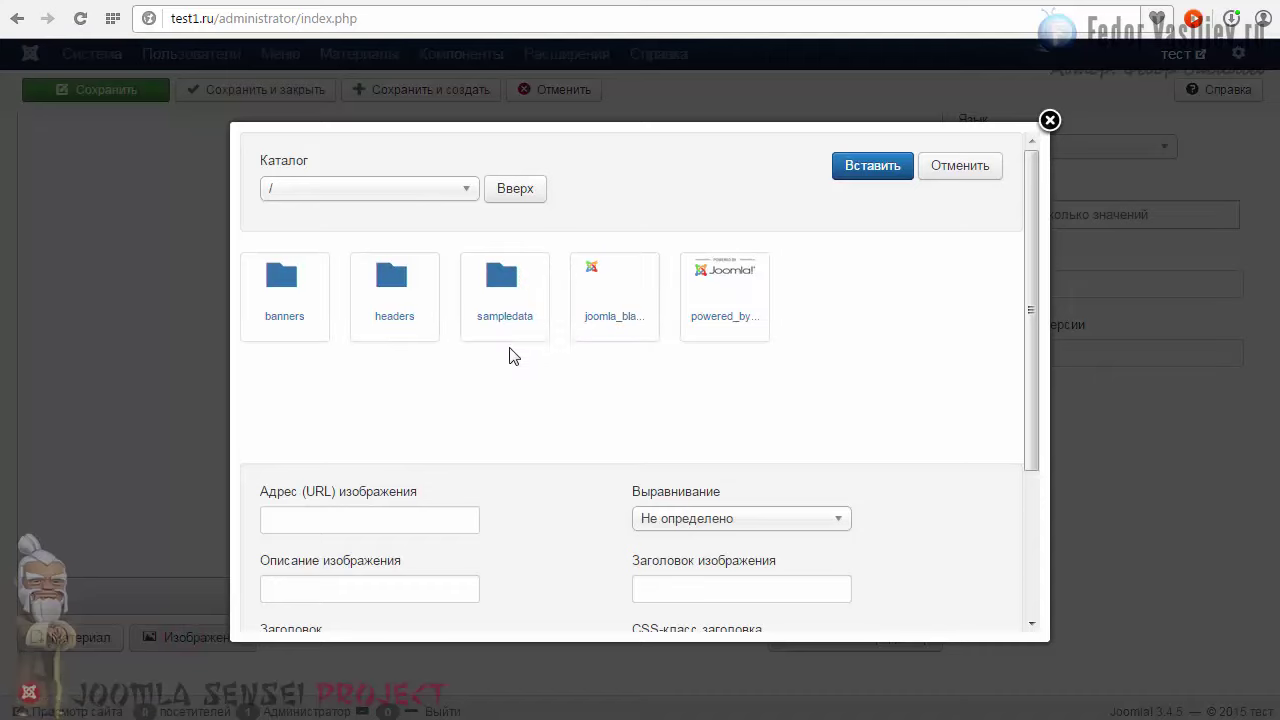
{"action": "scroll", "coordinate": [430, 380], "scroll_direction": "down", "scroll_amount": 3}
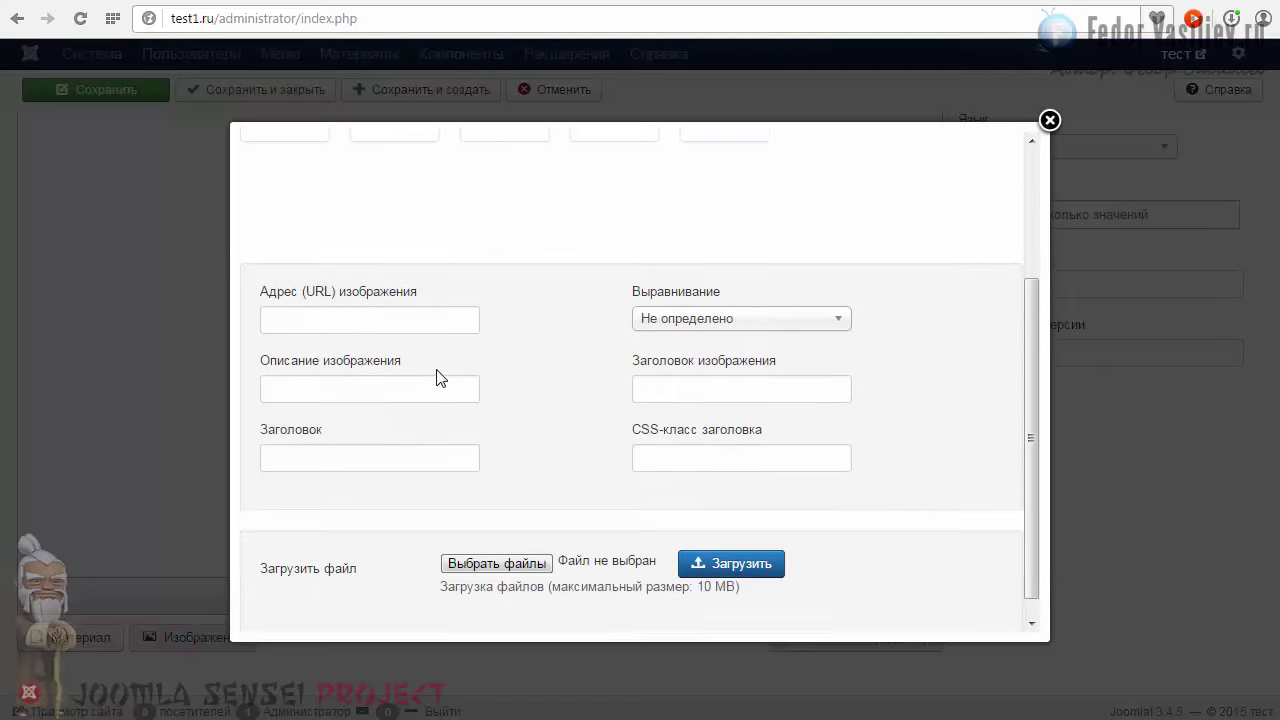
{"action": "scroll", "coordinate": [460, 400], "scroll_direction": "down", "scroll_amount": 1}
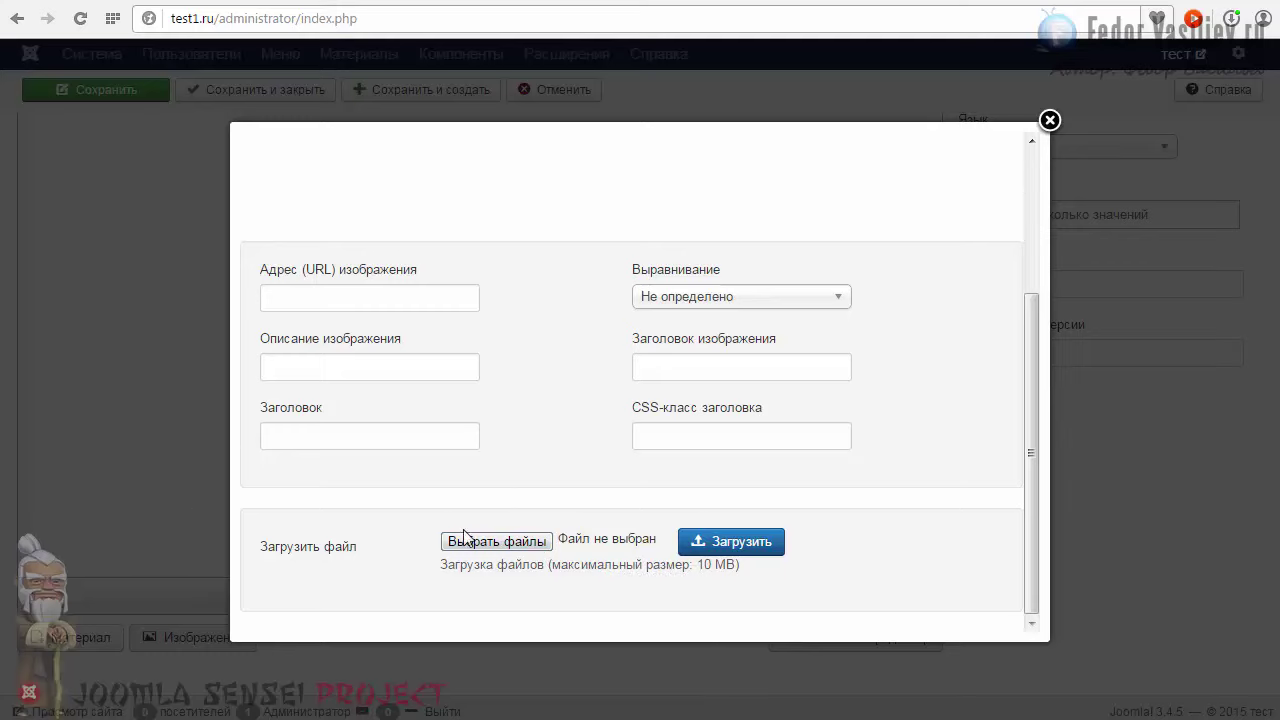
{"action": "left_click", "coordinate": [1049, 119]}
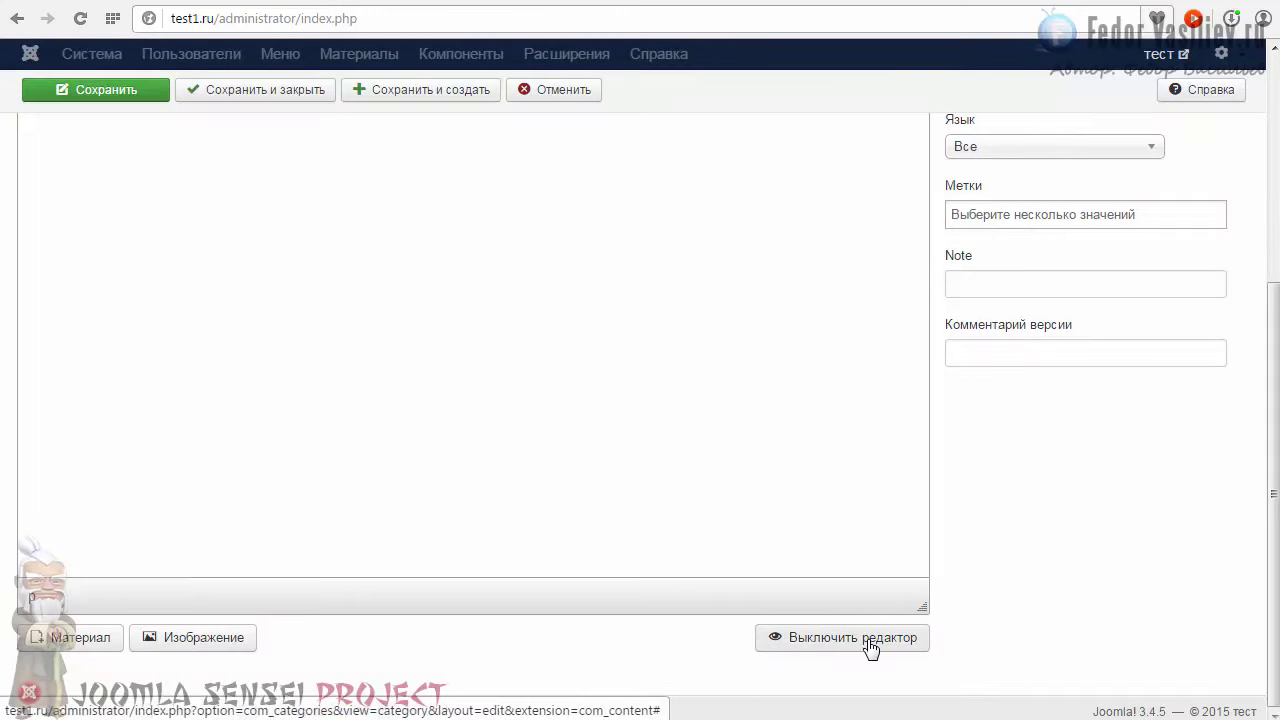
Switch the visual editor off for the Описание field, check the plain text area, and switch the editor back on
{"action": "scroll", "coordinate": [329, 391], "scroll_direction": "up", "scroll_amount": 5}
{"action": "scroll", "coordinate": [537, 346], "scroll_direction": "down", "scroll_amount": 2}
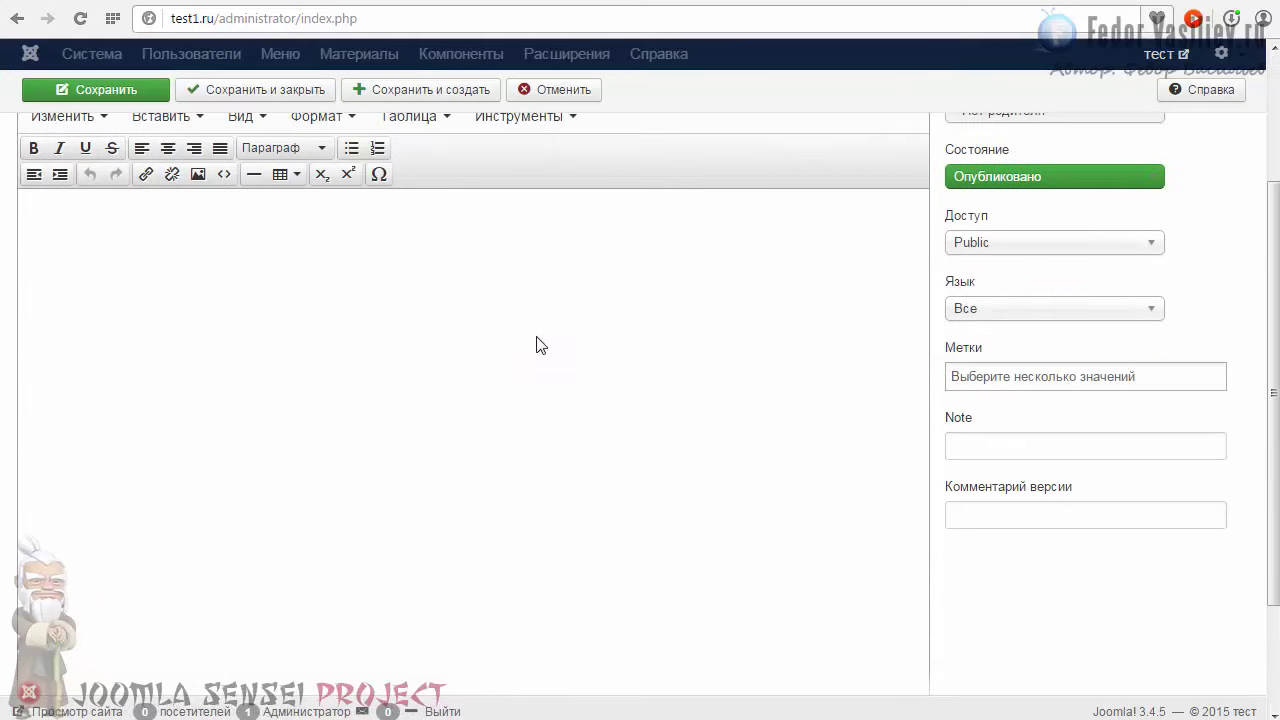
{"action": "scroll", "coordinate": [329, 149], "scroll_direction": "up", "scroll_amount": 2}
{"action": "scroll", "coordinate": [780, 581], "scroll_direction": "down", "scroll_amount": 4}
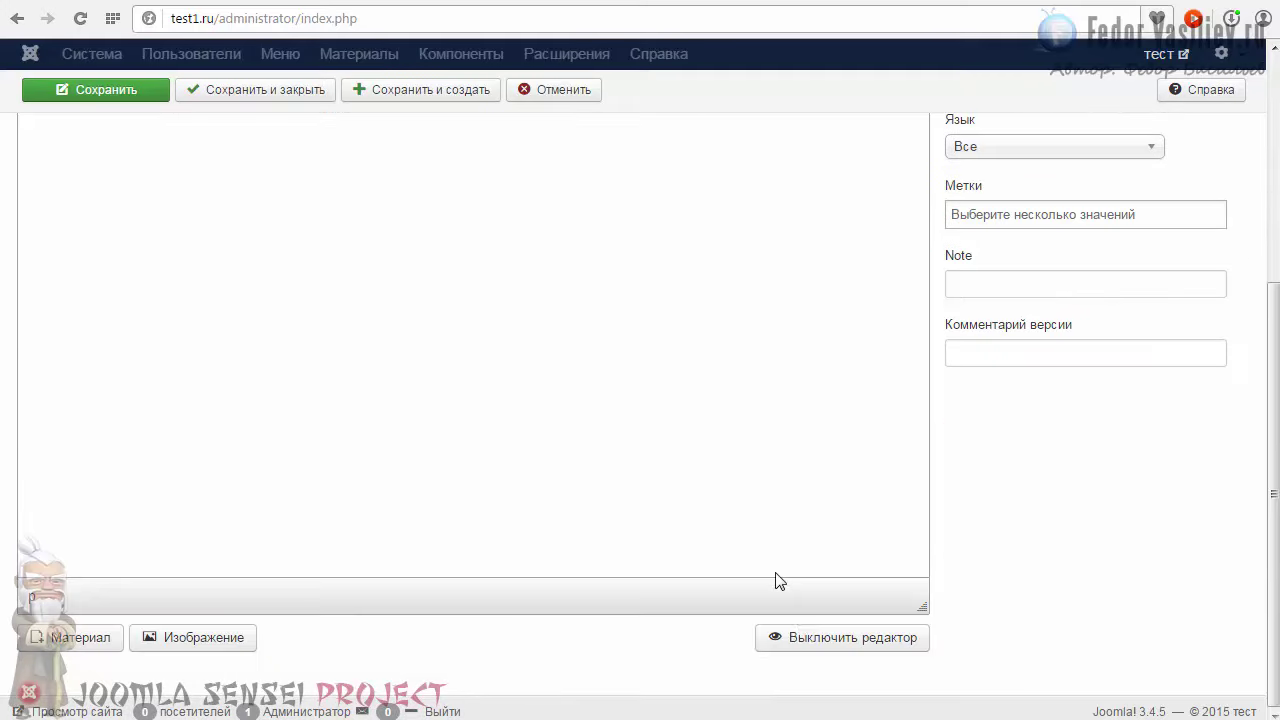
{"action": "left_click", "coordinate": [814, 640]}
{"action": "scroll", "coordinate": [655, 487], "scroll_direction": "up", "scroll_amount": 4}
{"action": "left_click", "coordinate": [115, 355]}
{"action": "scroll", "coordinate": [115, 355], "scroll_direction": "down", "scroll_amount": 4}
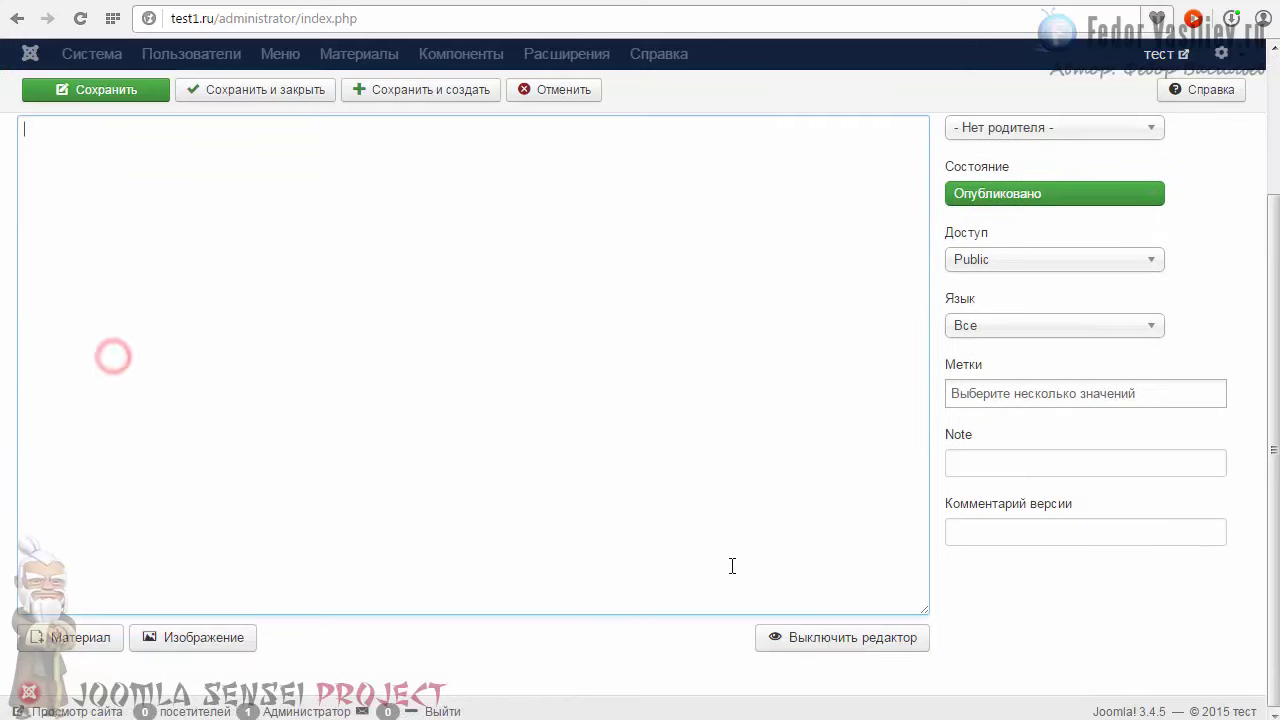
{"action": "left_click", "coordinate": [811, 641]}
{"action": "scroll", "coordinate": [808, 560], "scroll_direction": "up", "scroll_amount": 4}
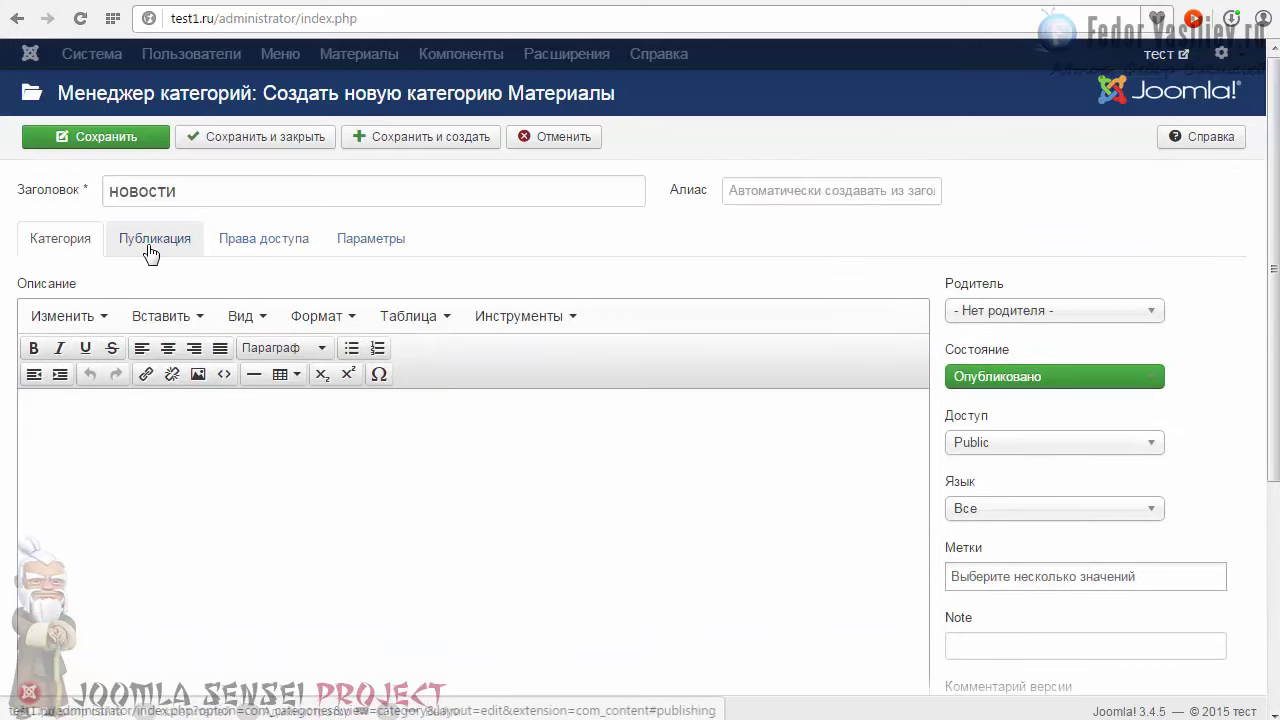
Review the choices for the category's Родитель field and leave it without a parent
{"action": "scroll", "coordinate": [266, 386], "scroll_direction": "down", "scroll_amount": 3}
{"action": "scroll", "coordinate": [266, 386], "scroll_direction": "up", "scroll_amount": 3}
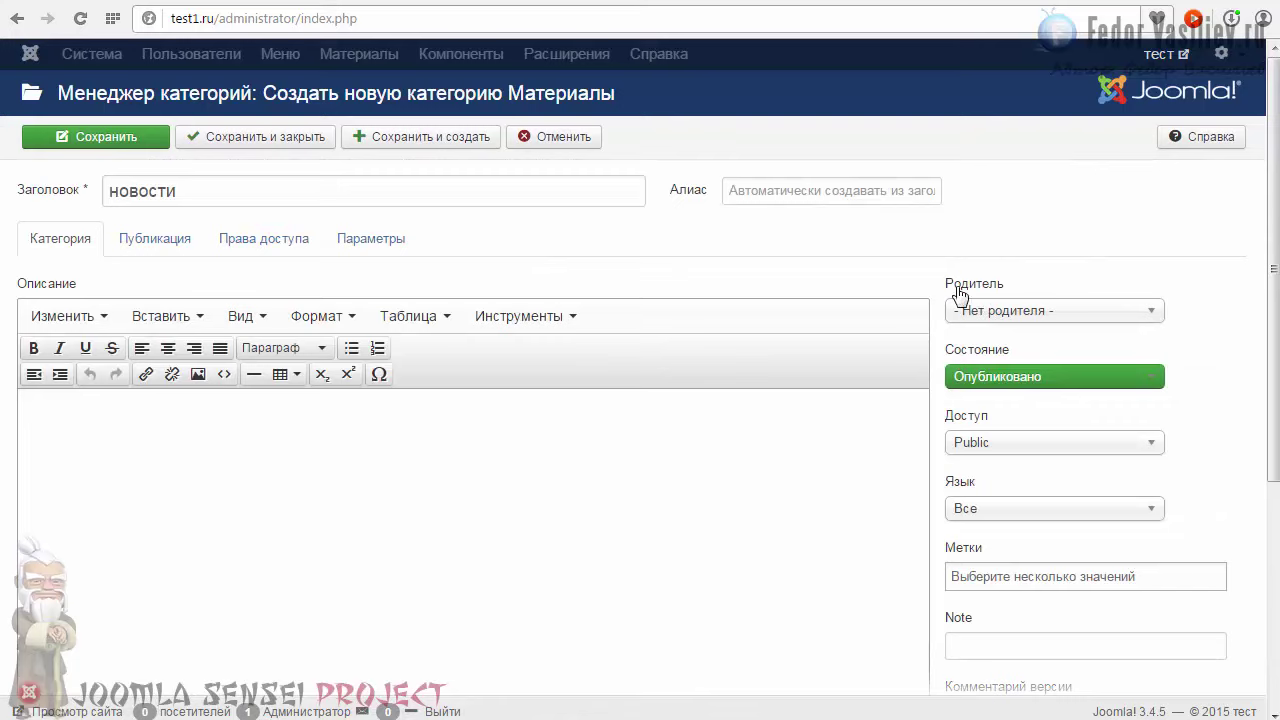
{"action": "left_click", "coordinate": [996, 318]}
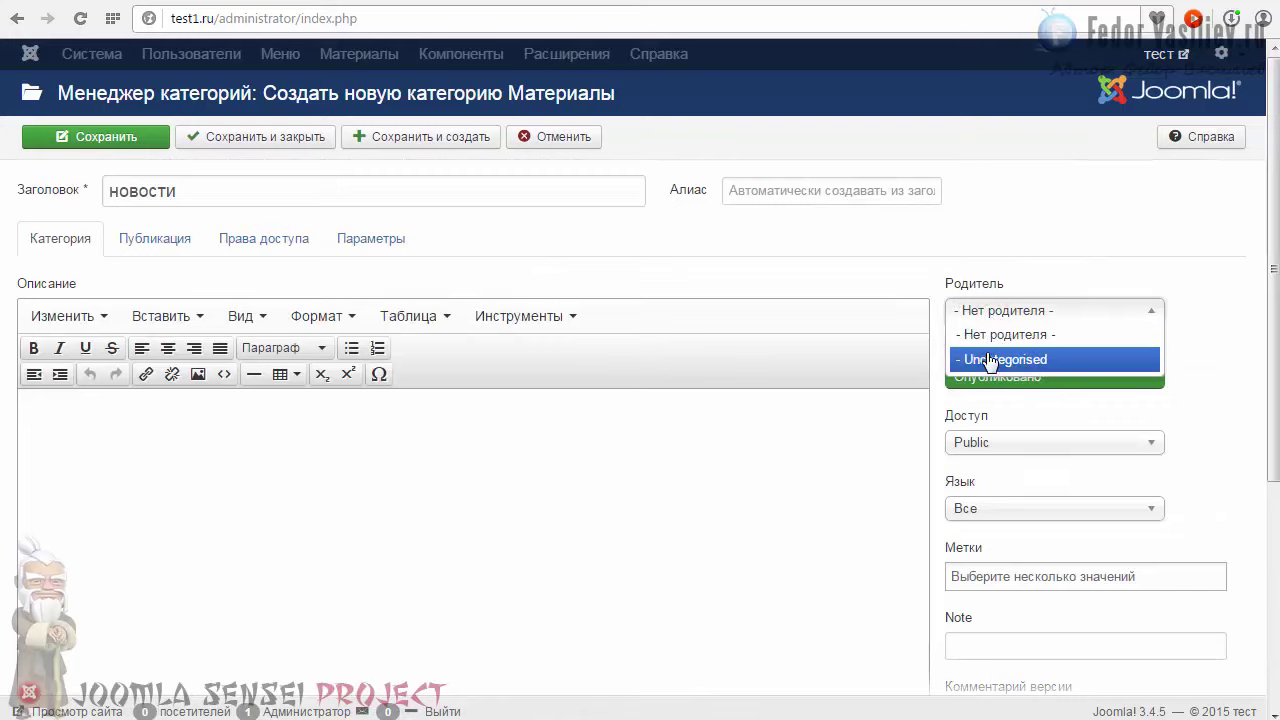
{"action": "left_click", "coordinate": [1029, 263]}
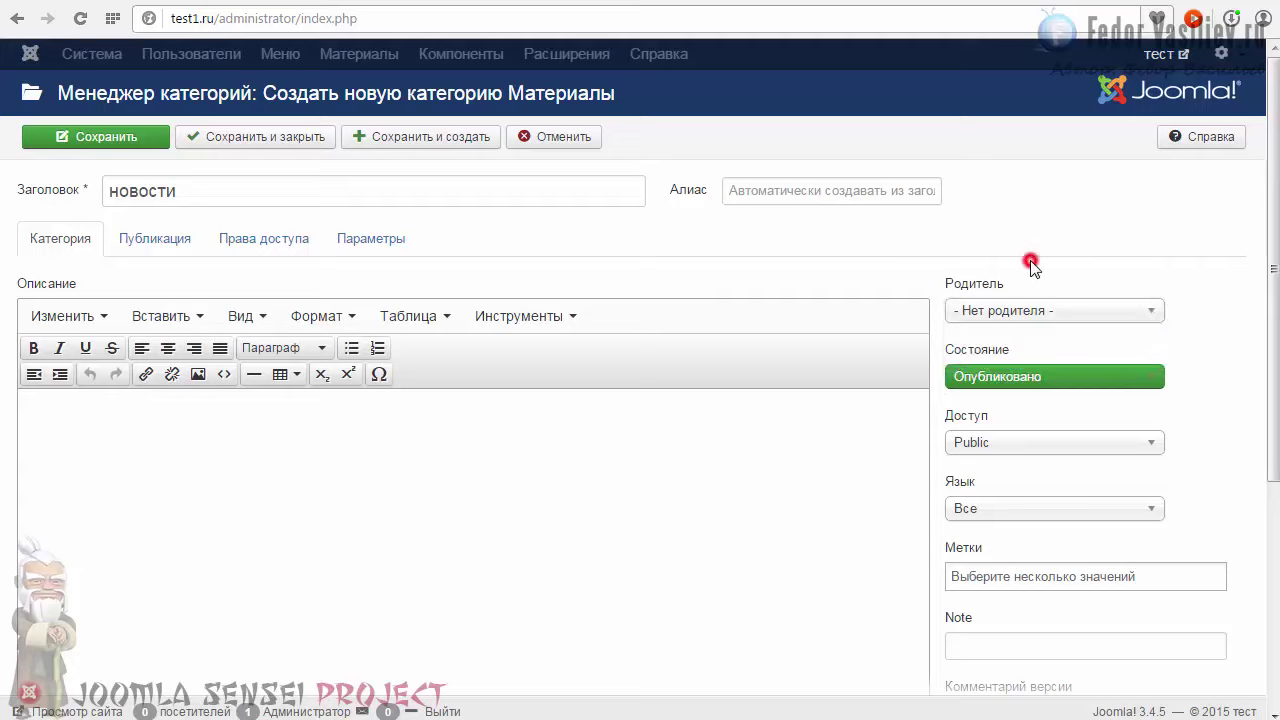
{"action": "left_click", "coordinate": [1000, 314]}
{"action": "left_click", "coordinate": [1000, 316]}
{"action": "left_click", "coordinate": [1001, 318]}
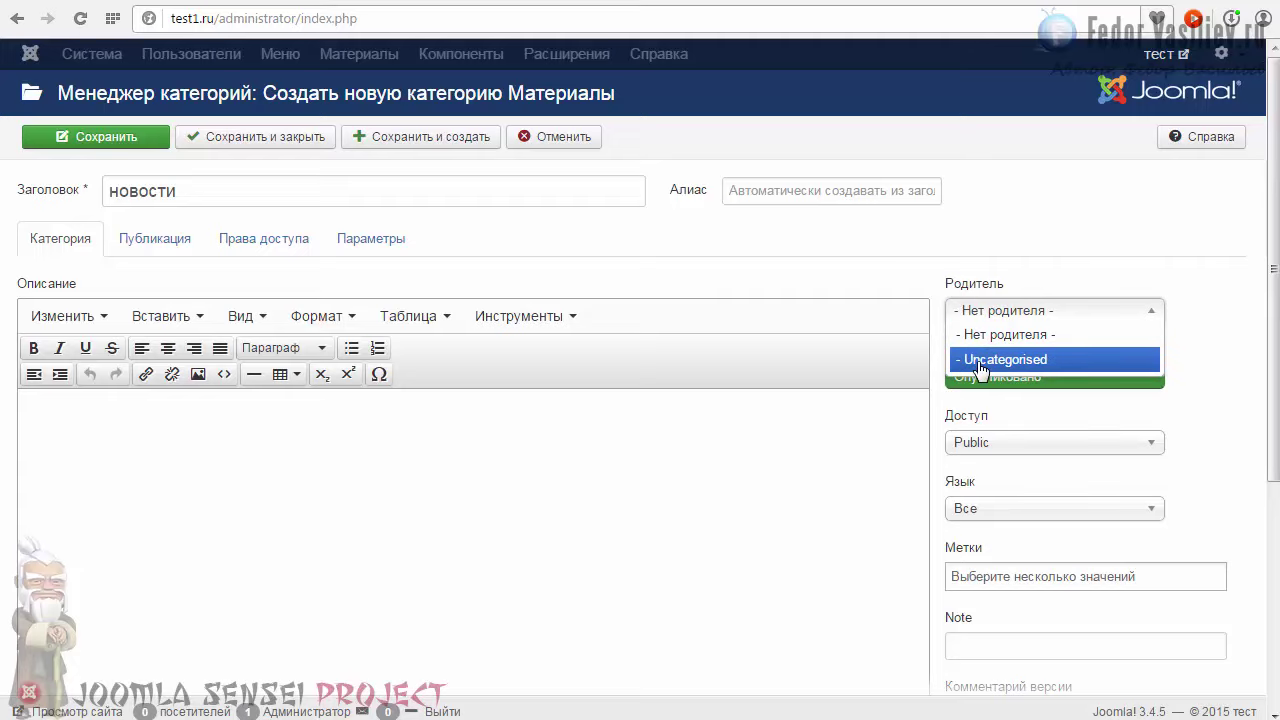
{"action": "left_click", "coordinate": [1074, 246]}
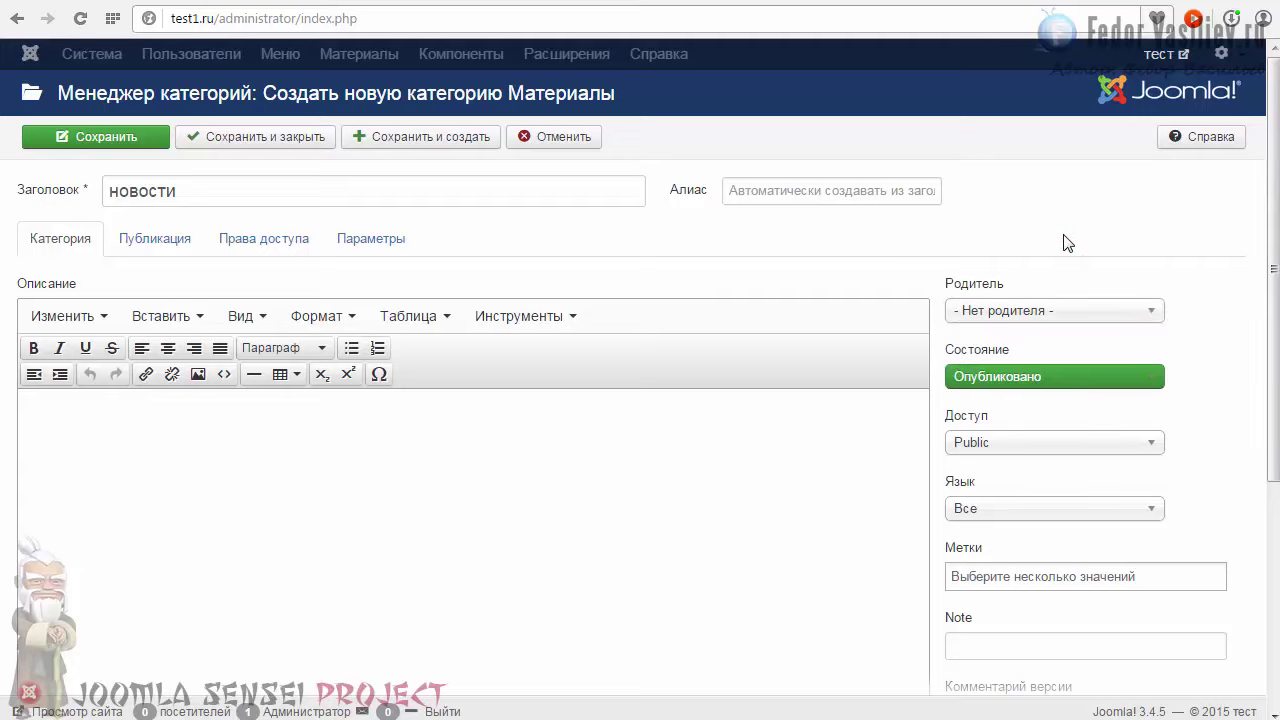
Review the publication options of the category's Состояние field, keep Опубликовано, and read the field's hint
{"action": "scroll", "coordinate": [1029, 340], "scroll_direction": "down", "scroll_amount": 2}
{"action": "left_click", "coordinate": [999, 177]}
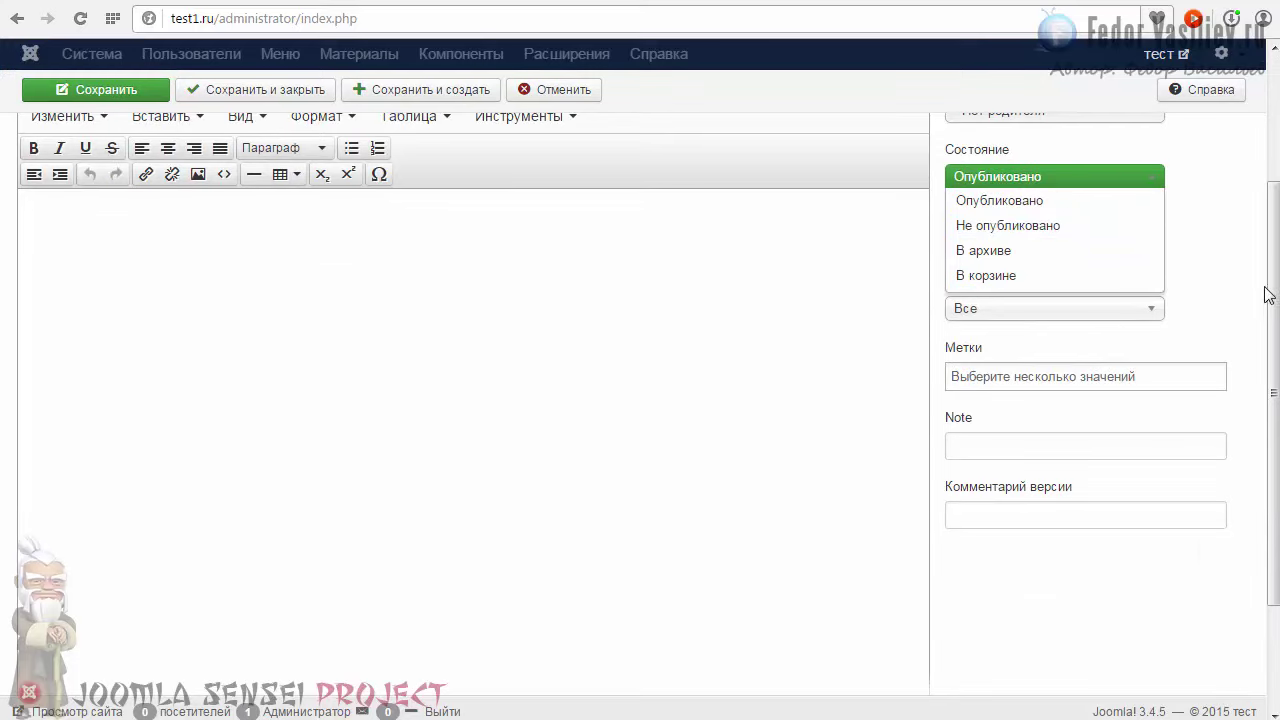
{"action": "scroll", "coordinate": [1250, 250], "scroll_direction": "up", "scroll_amount": 1}
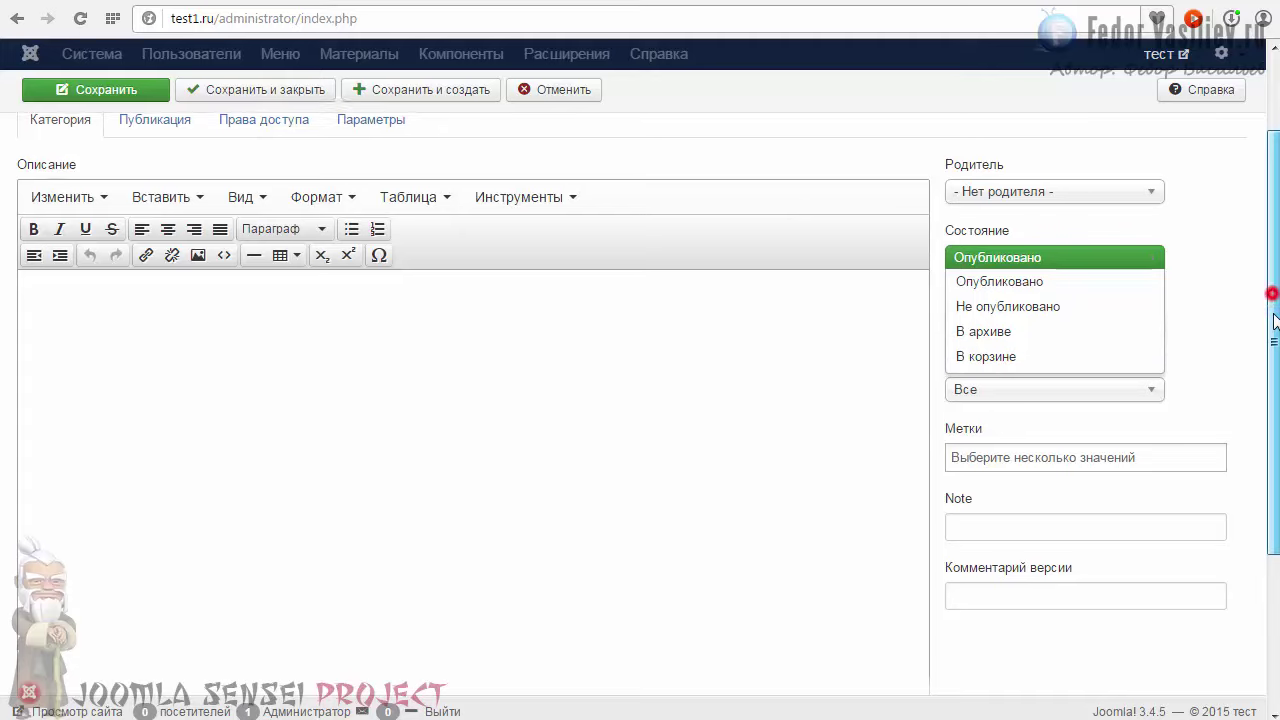
{"action": "left_click_drag", "start_coordinate": [1275, 290], "coordinate": [1275, 314]}
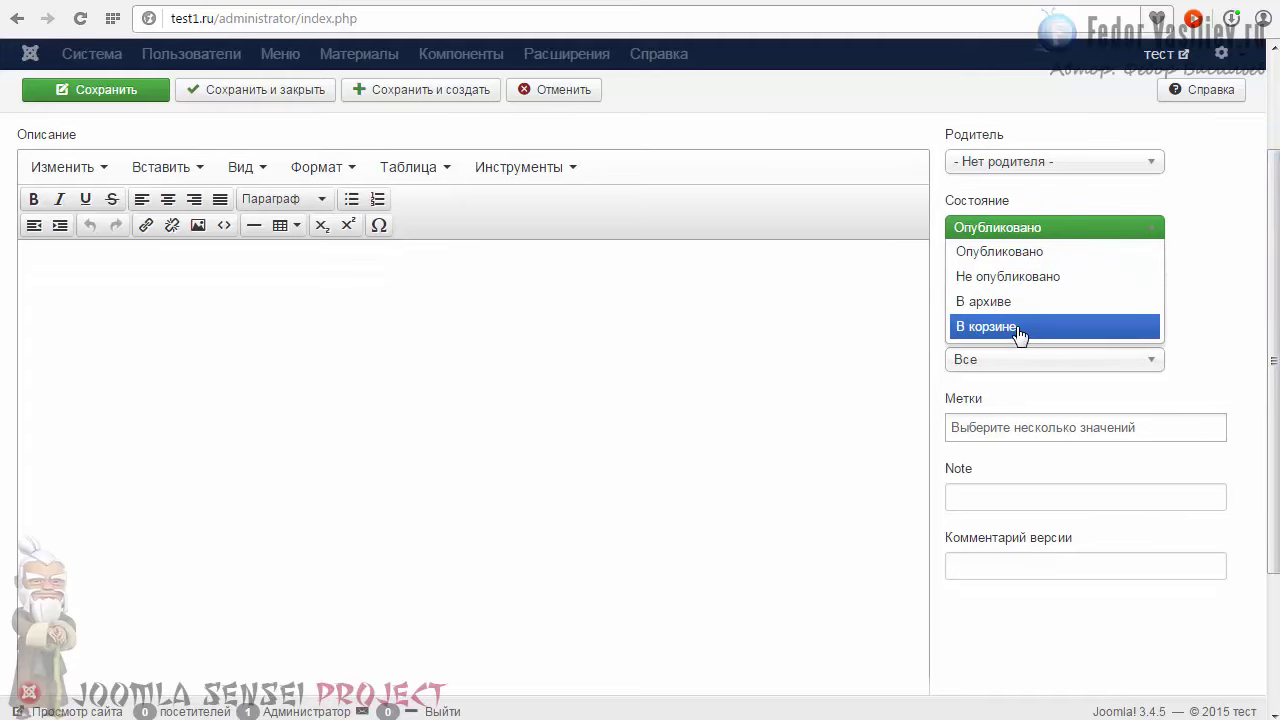
{"action": "scroll", "coordinate": [1271, 360], "scroll_direction": "up", "scroll_amount": 1}
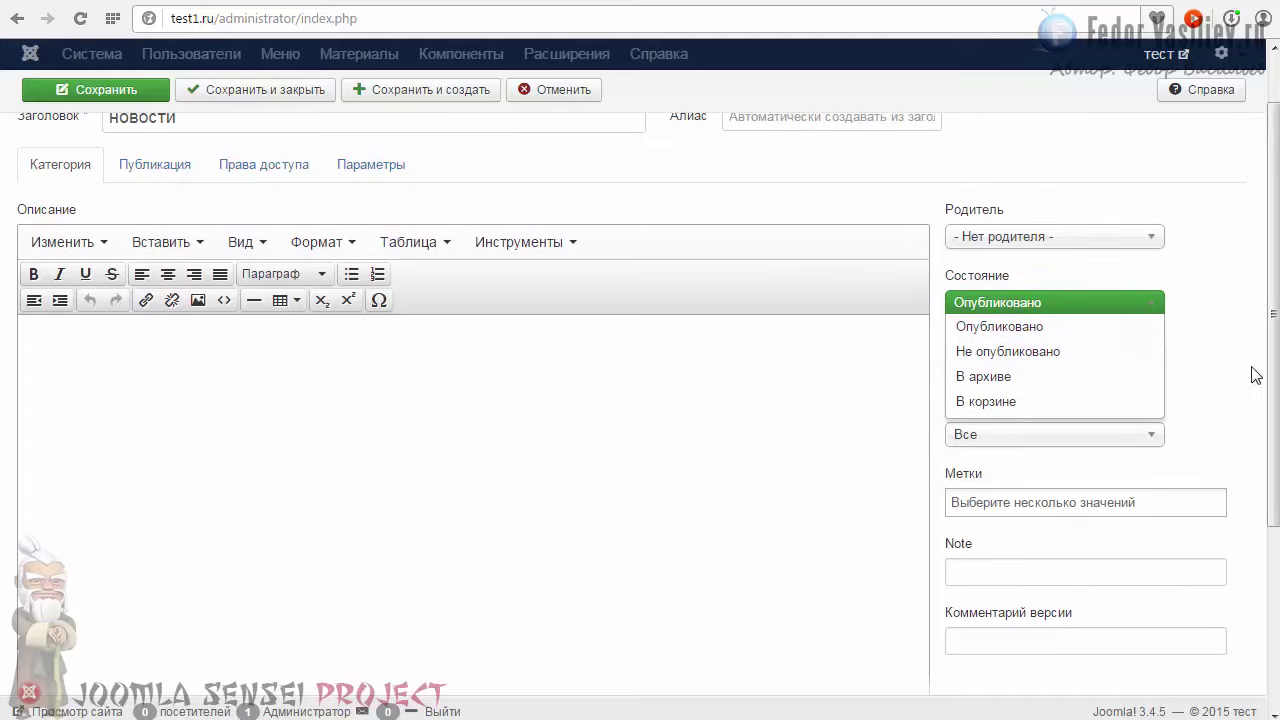
{"action": "scroll", "coordinate": [1266, 369], "scroll_direction": "up", "scroll_amount": 1}
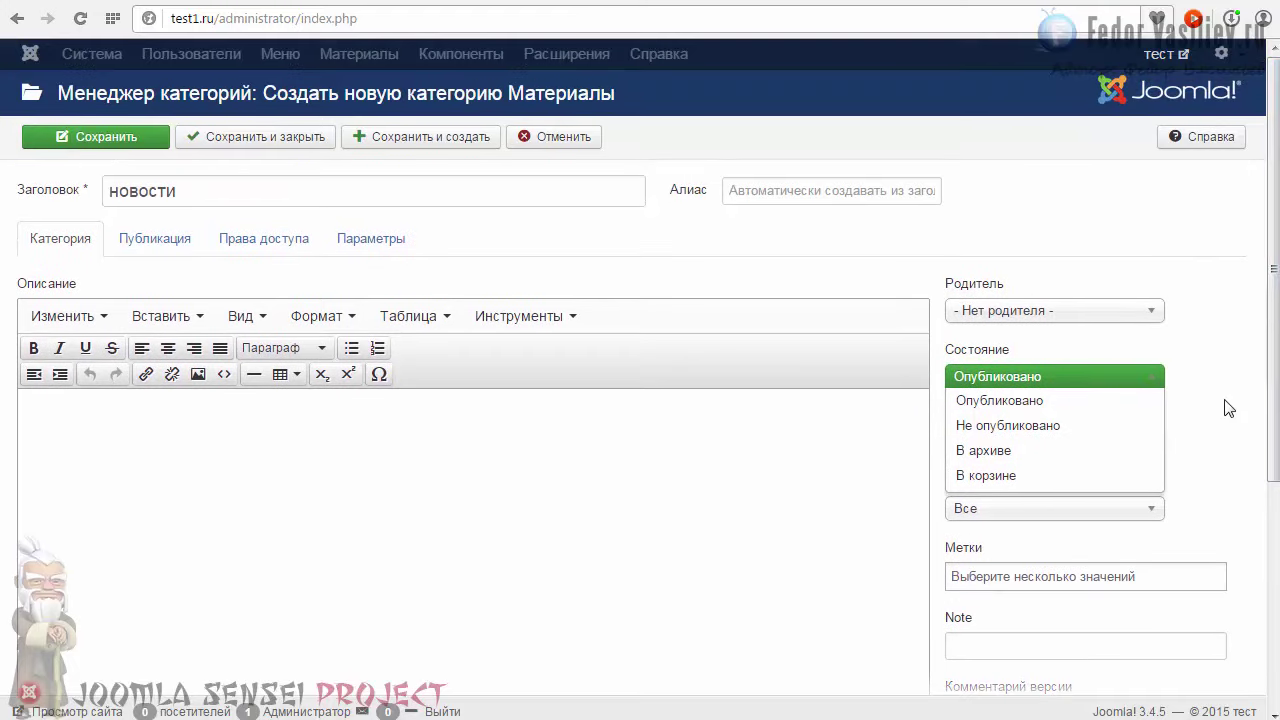
{"action": "left_click", "coordinate": [1008, 376]}
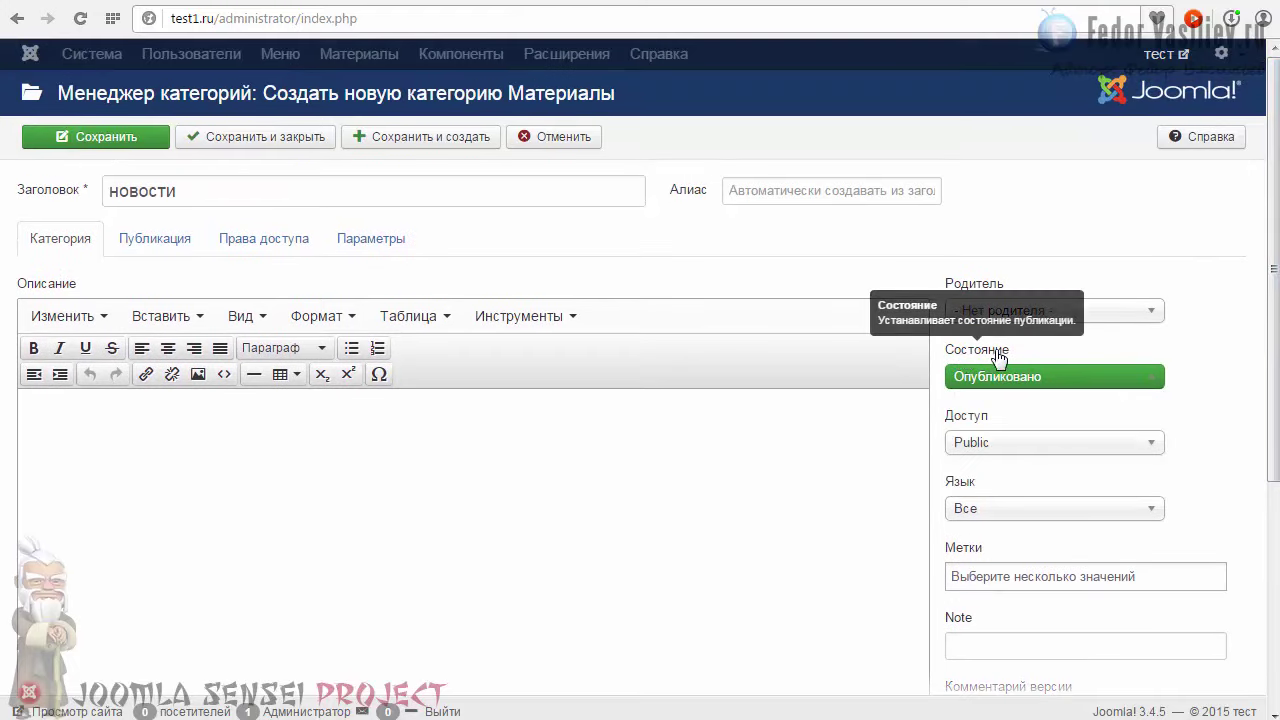
{"action": "scroll", "coordinate": [990, 350], "scroll_direction": "down", "scroll_amount": 3}
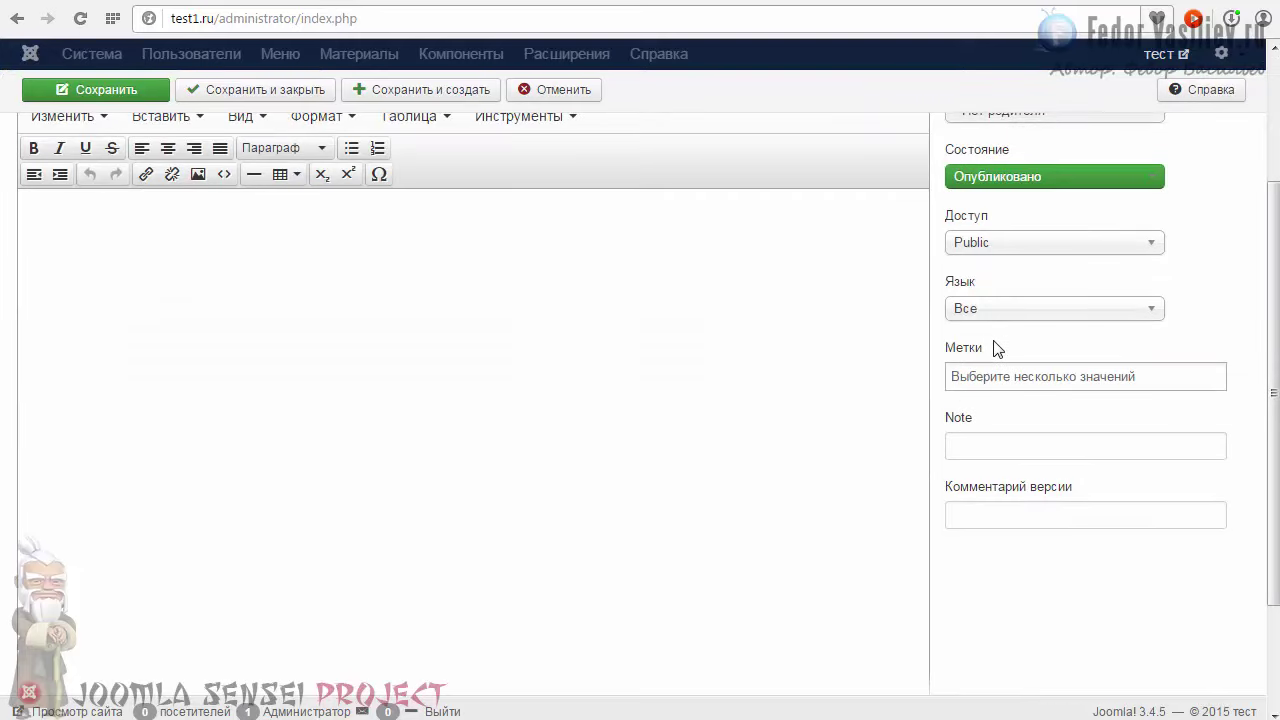
{"action": "scroll", "coordinate": [993, 346], "scroll_direction": "up", "scroll_amount": 3}
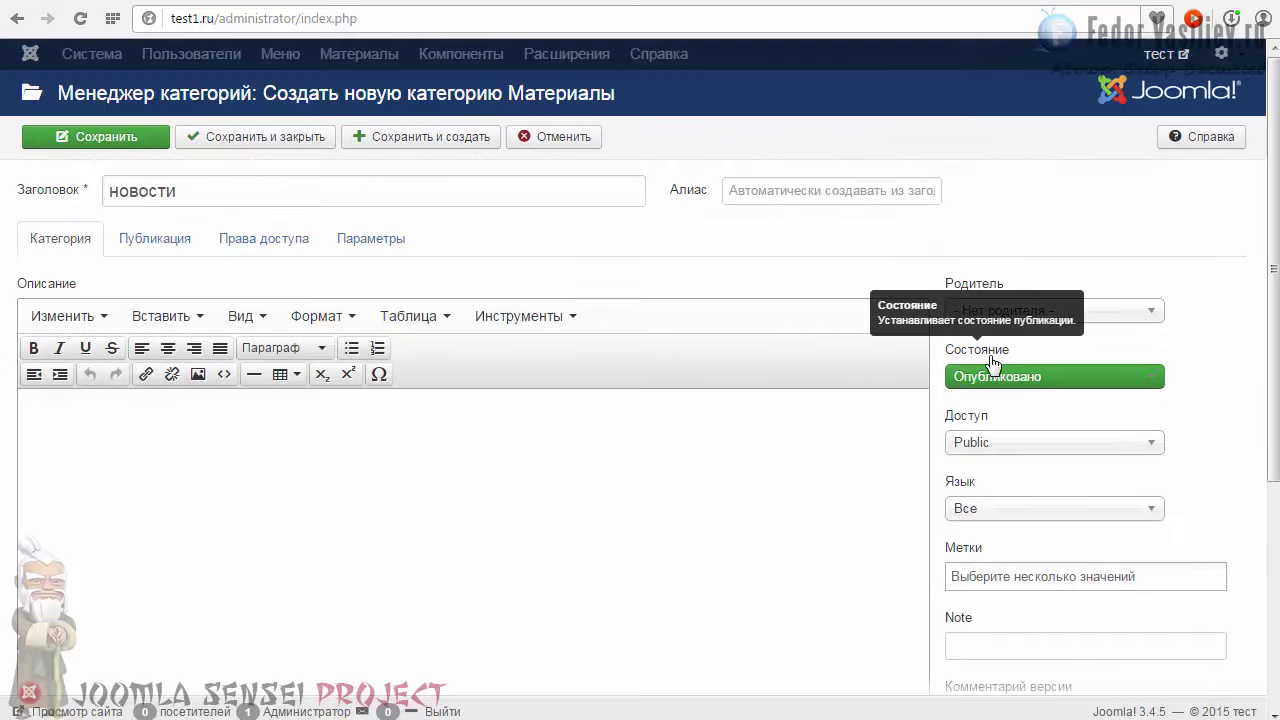
Review the access levels available in the category's Доступ field and keep it at Public
{"action": "scroll", "coordinate": [990, 360], "scroll_direction": "down", "scroll_amount": 3}
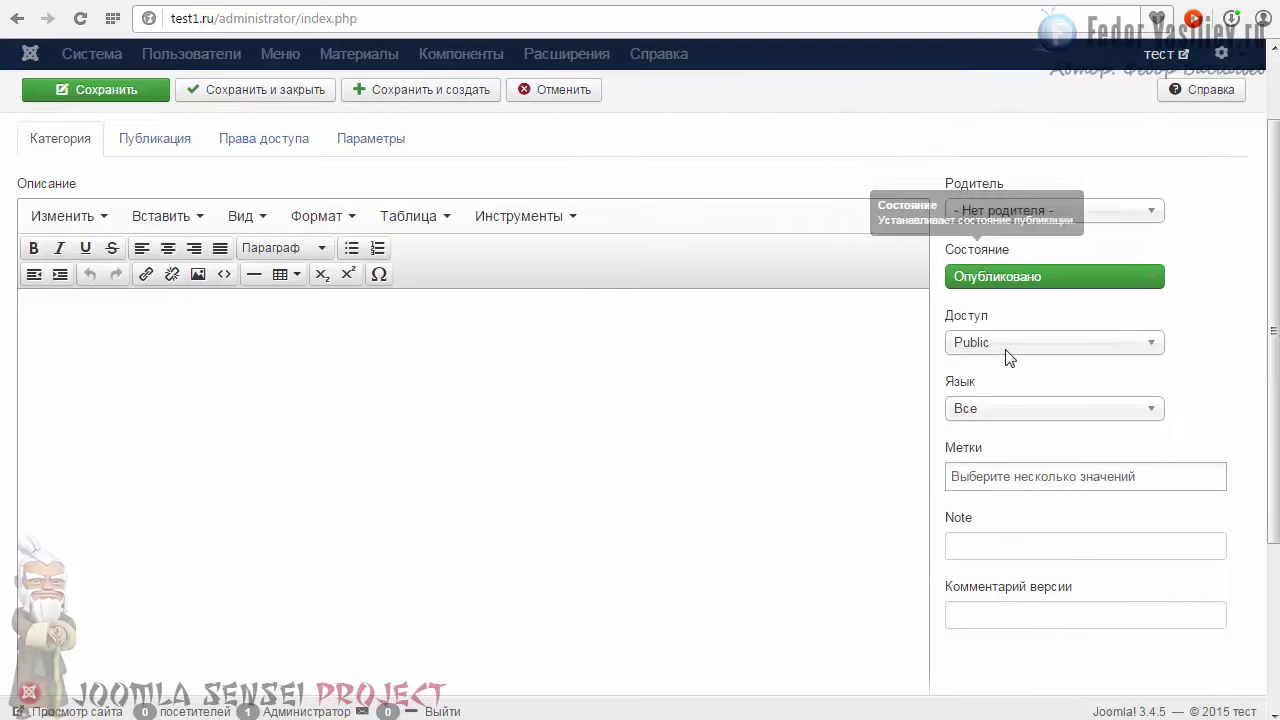
{"action": "left_click", "coordinate": [980, 247]}
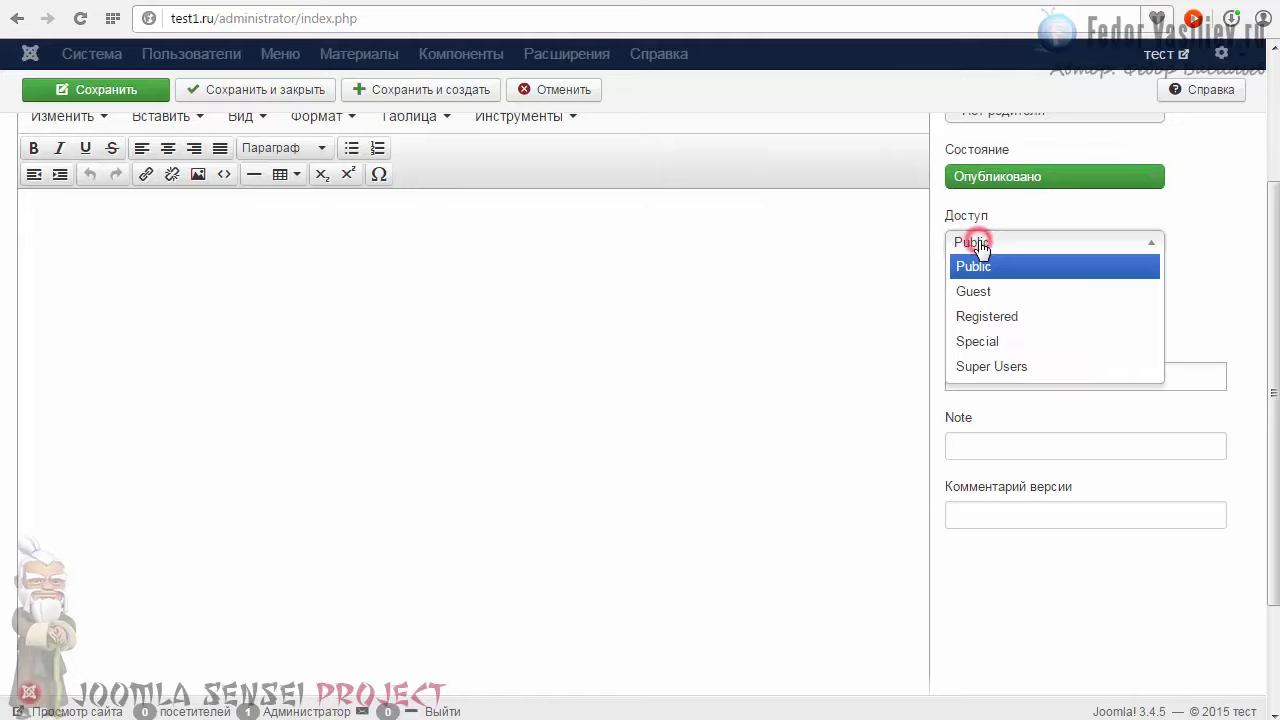
{"action": "left_click", "coordinate": [993, 268]}
{"action": "left_click", "coordinate": [974, 244]}
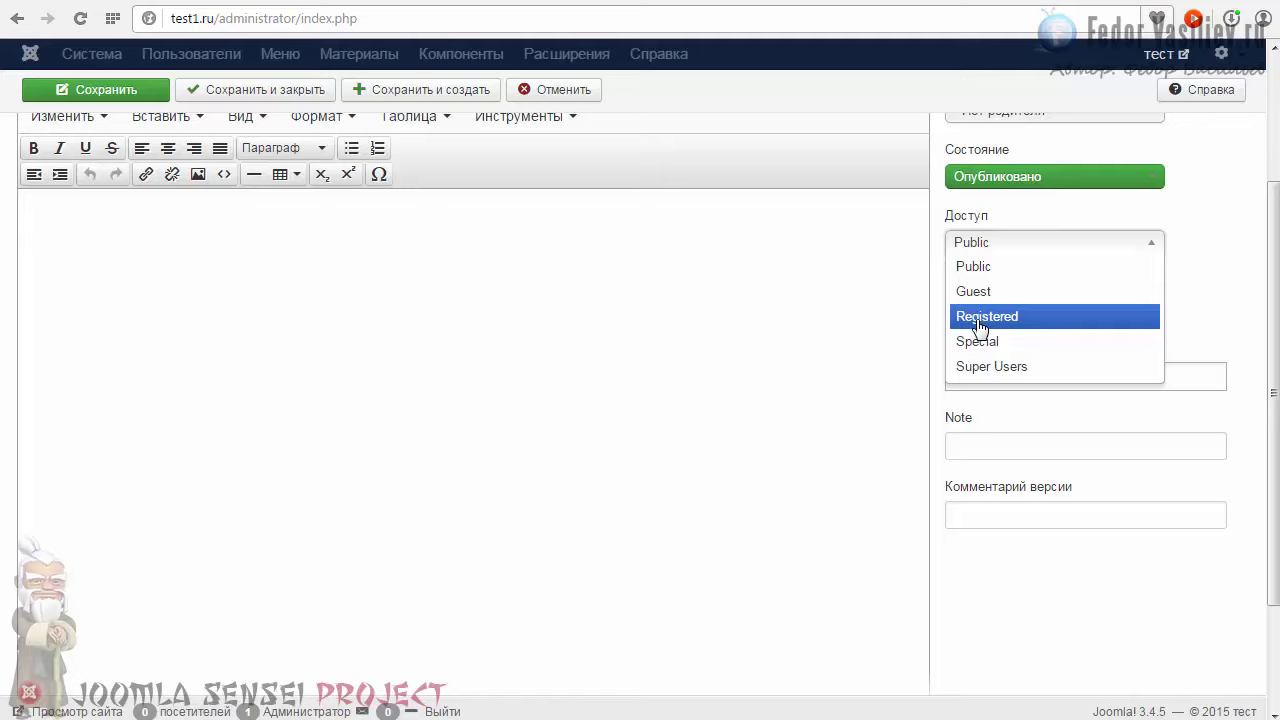
{"action": "left_click", "coordinate": [975, 267]}
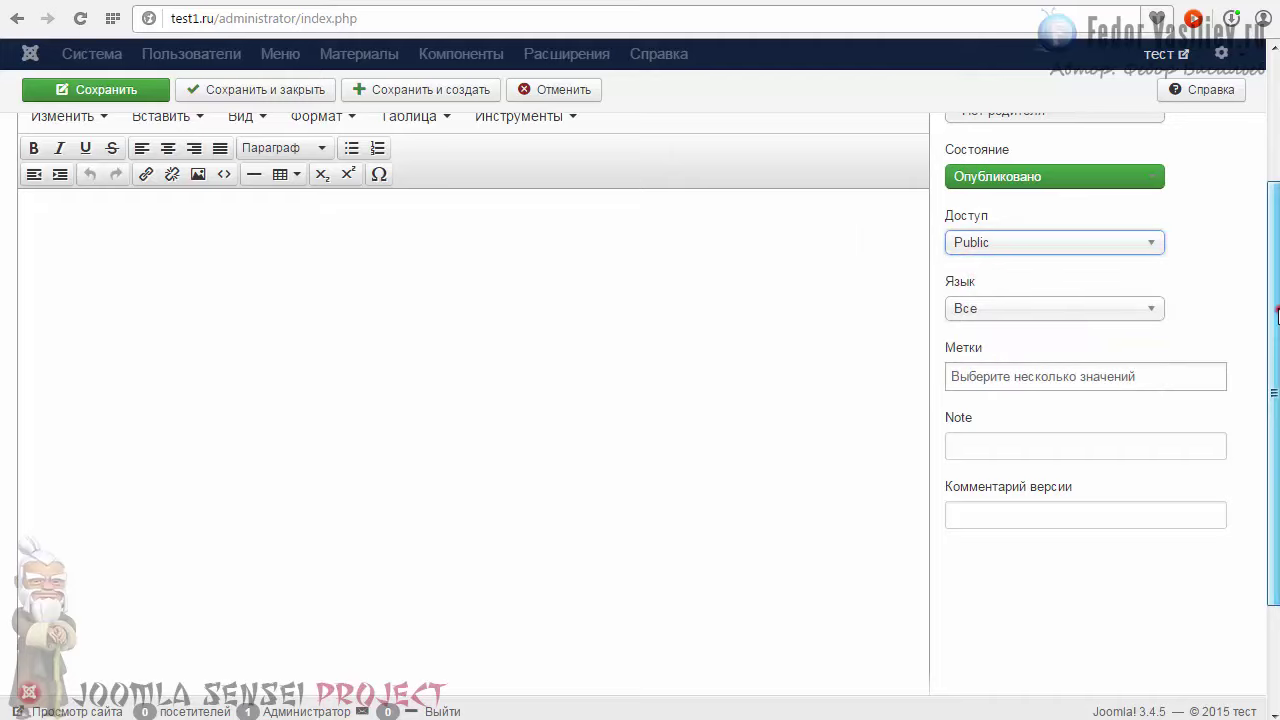
Look over the category's Язык, Метки and Note fields, reading the tags hint and leaving the fields unfilled
{"action": "scroll", "coordinate": [1265, 300], "scroll_direction": "up", "scroll_amount": 1}
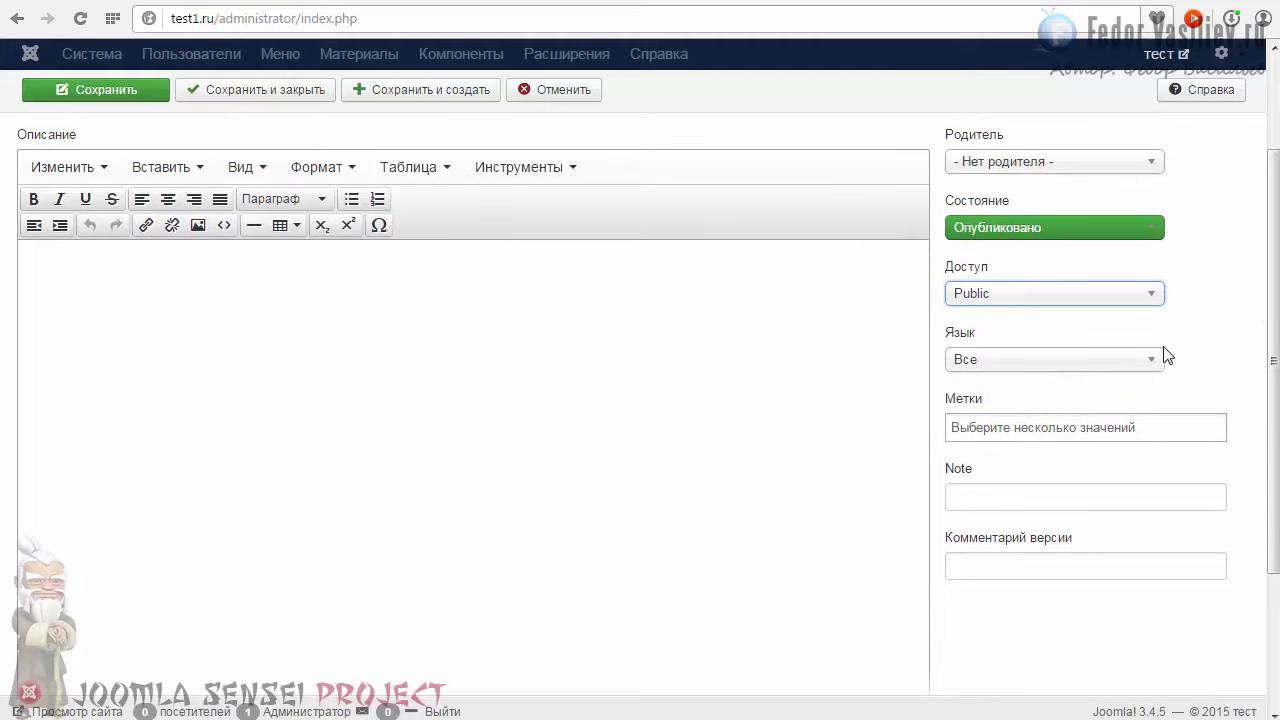
{"action": "scroll", "coordinate": [1166, 354], "scroll_direction": "down", "scroll_amount": 2}
{"action": "left_click", "coordinate": [998, 332]}
{"action": "left_click", "coordinate": [1014, 302]}
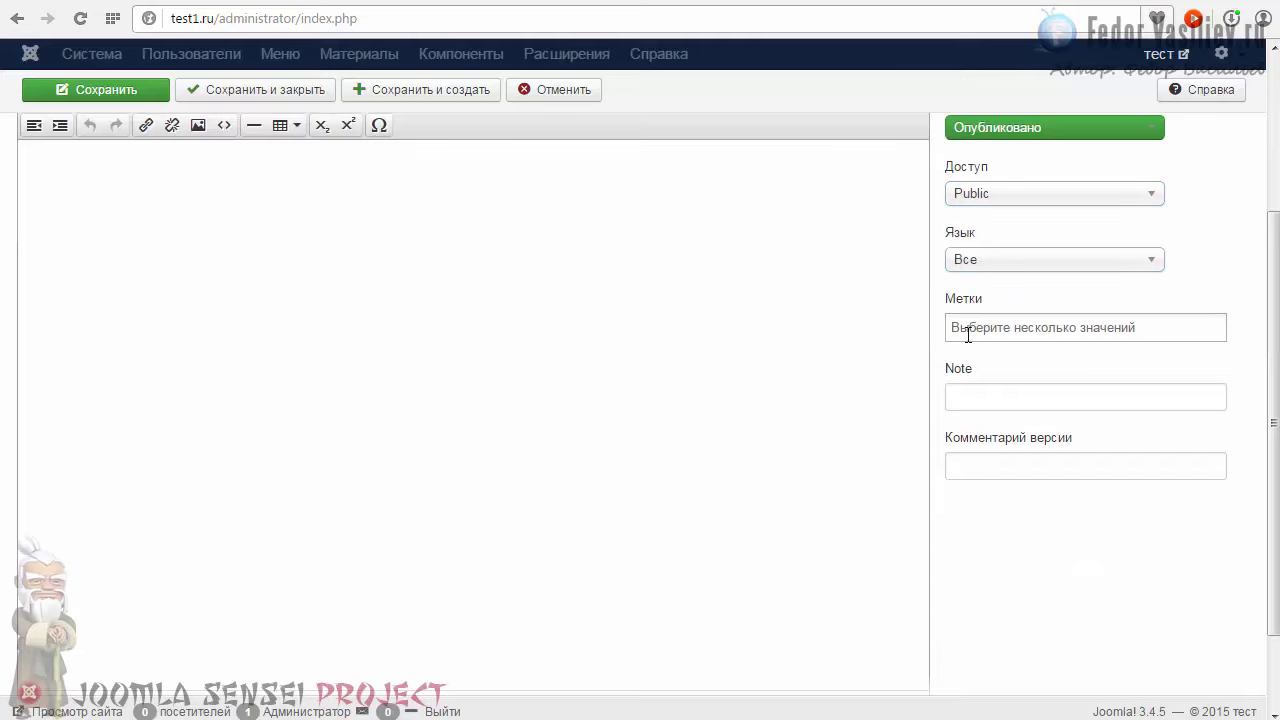
{"action": "left_click", "coordinate": [974, 326]}
{"action": "left_click", "coordinate": [1006, 292]}
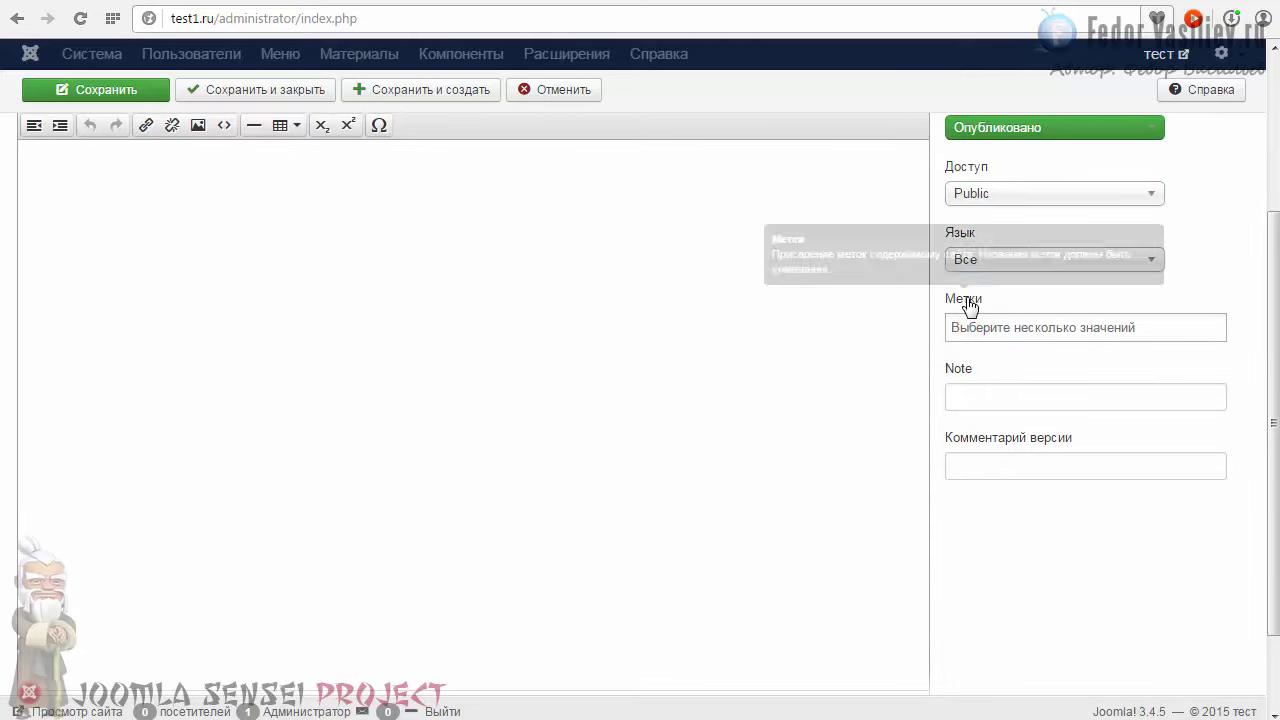
{"action": "left_click", "coordinate": [980, 392]}
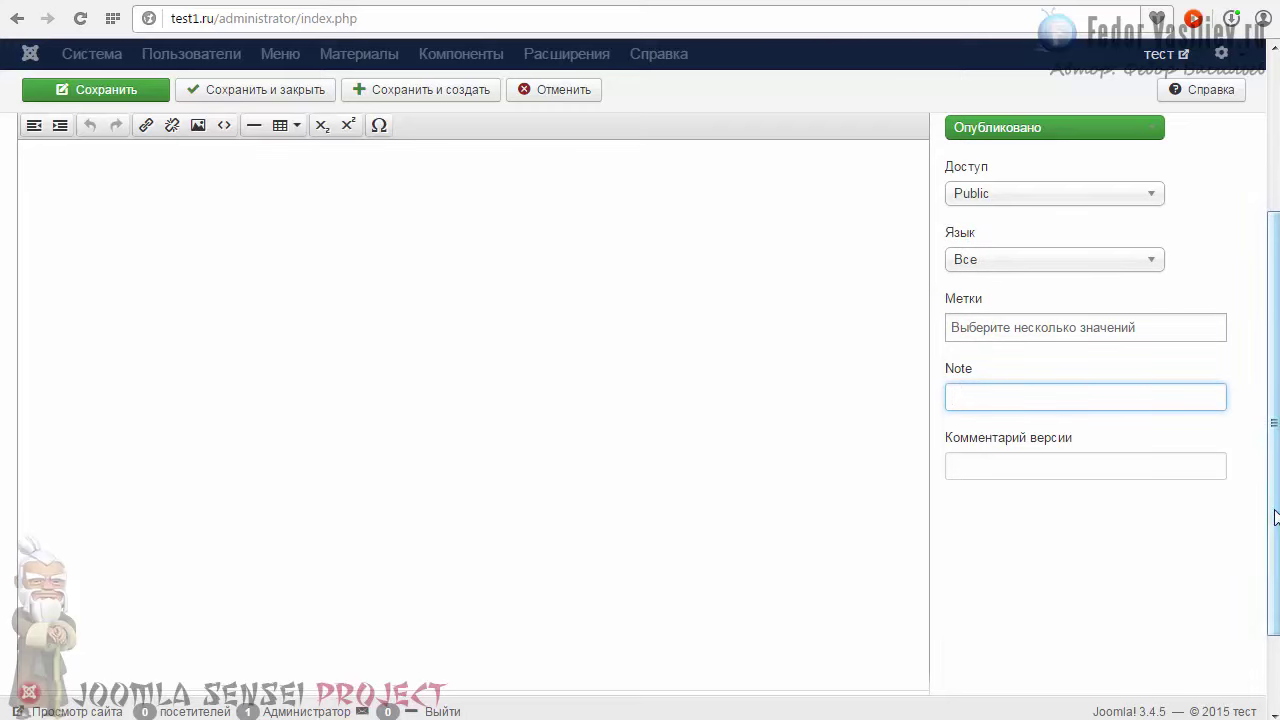
Look over the category's Публикация settings, examining the Description and Keywords meta tag fields without filling them in
{"action": "scroll", "coordinate": [716, 400], "scroll_direction": "up", "scroll_amount": 3}
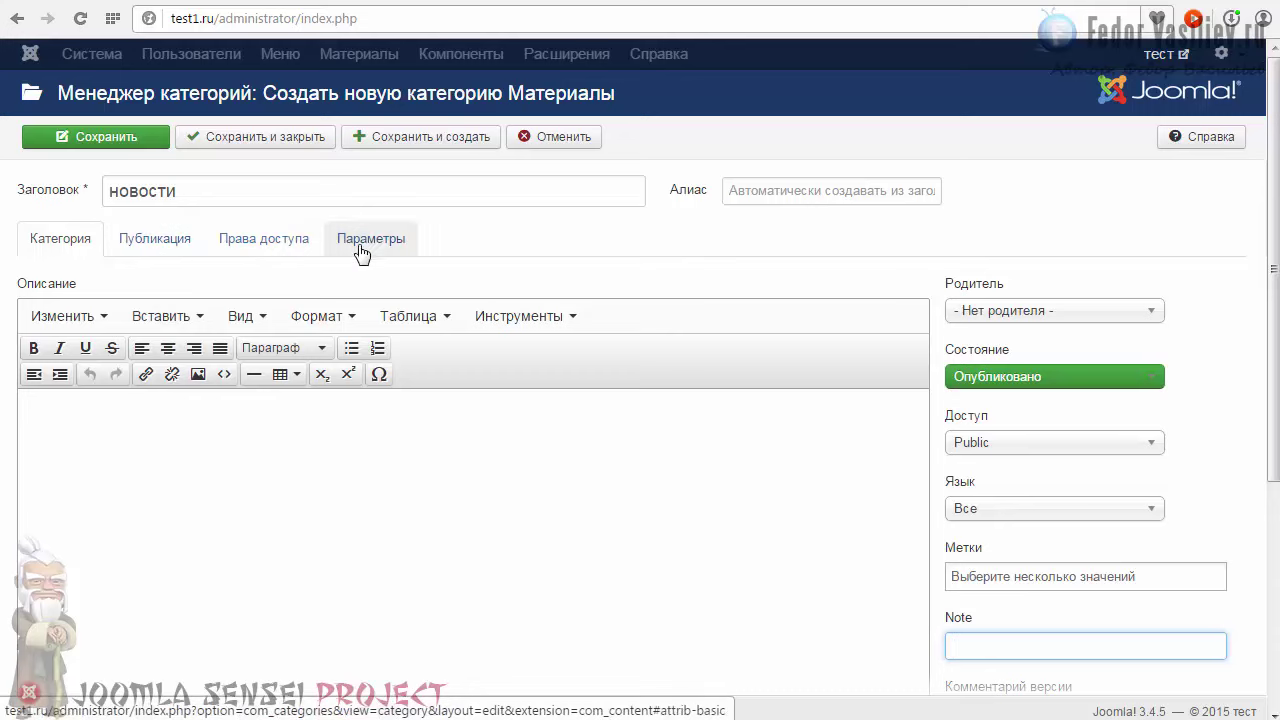
{"action": "left_click", "coordinate": [163, 252]}
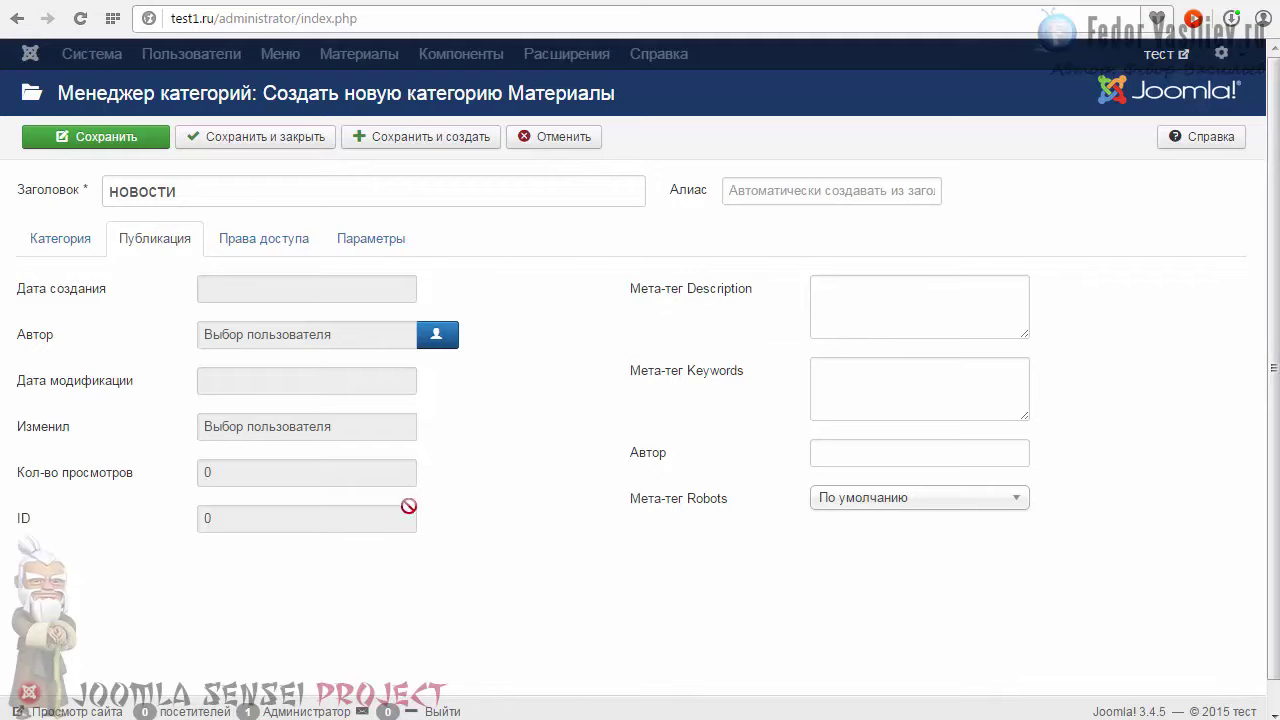
{"action": "left_click", "coordinate": [875, 307]}
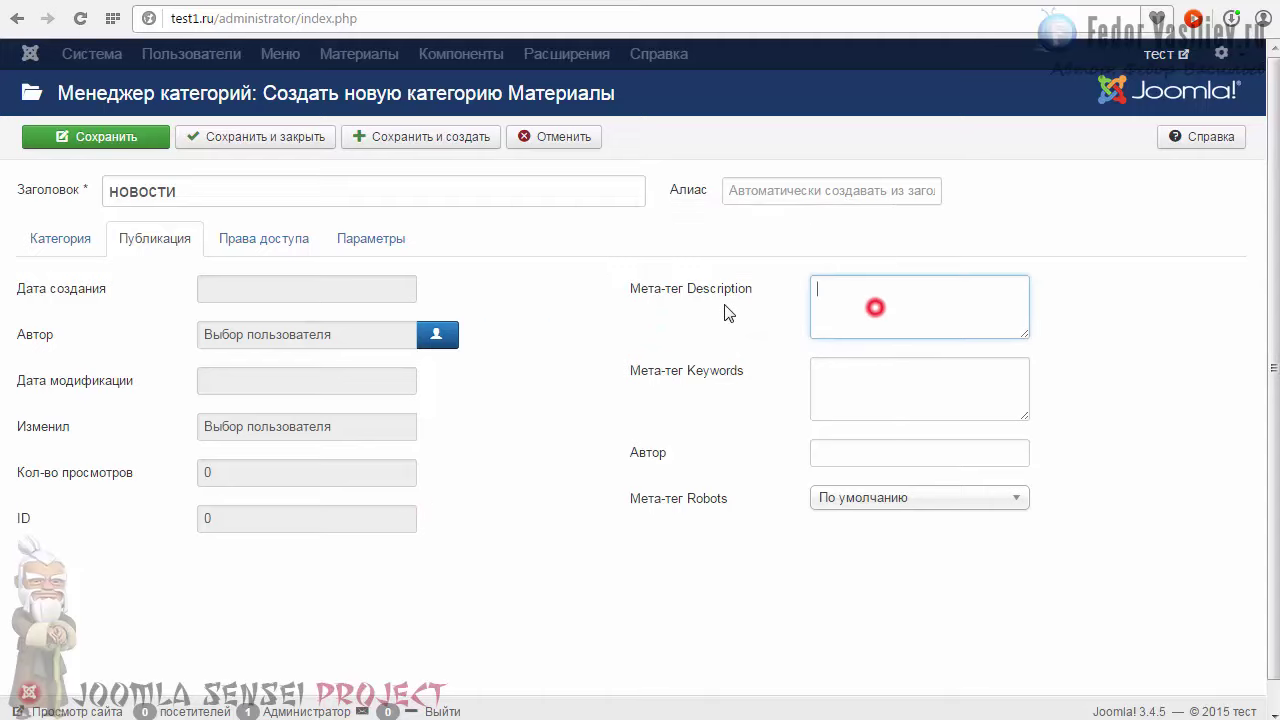
{"action": "left_click", "coordinate": [870, 389]}
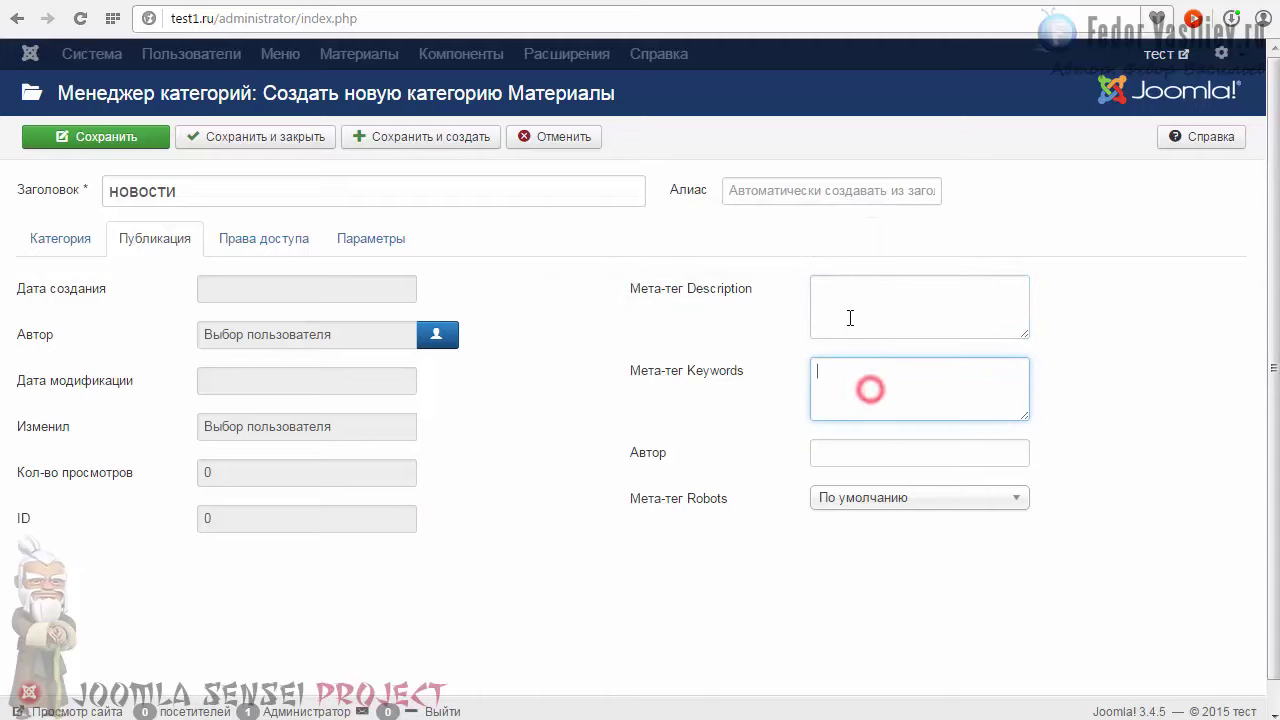
{"action": "left_click", "coordinate": [850, 318]}
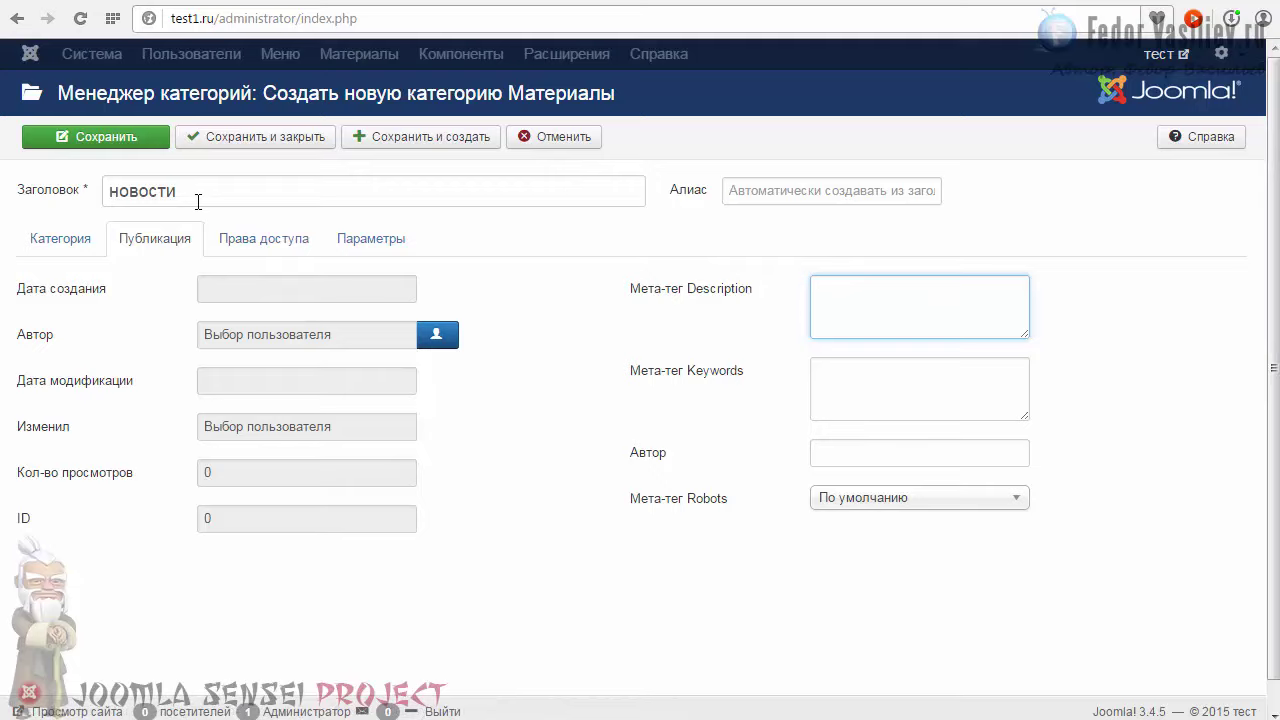
{"action": "left_click", "coordinate": [833, 297]}
{"action": "left_click", "coordinate": [205, 191]}
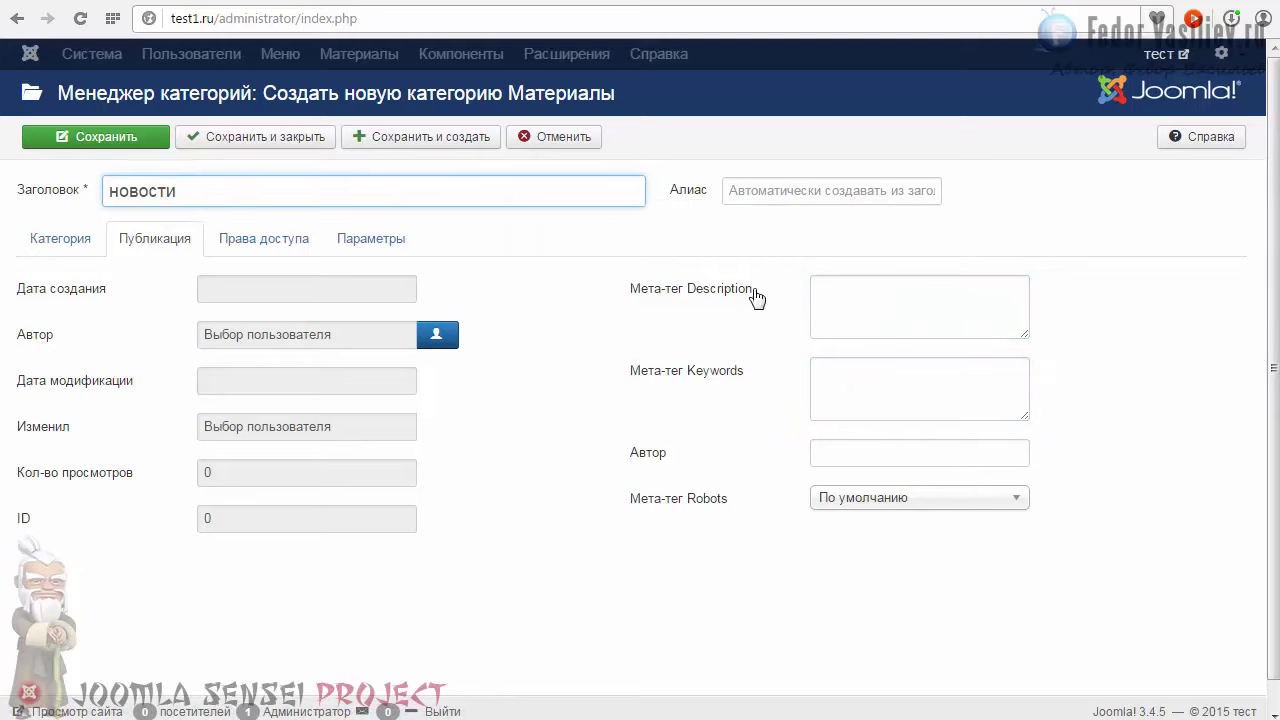
{"action": "left_click", "coordinate": [849, 299]}
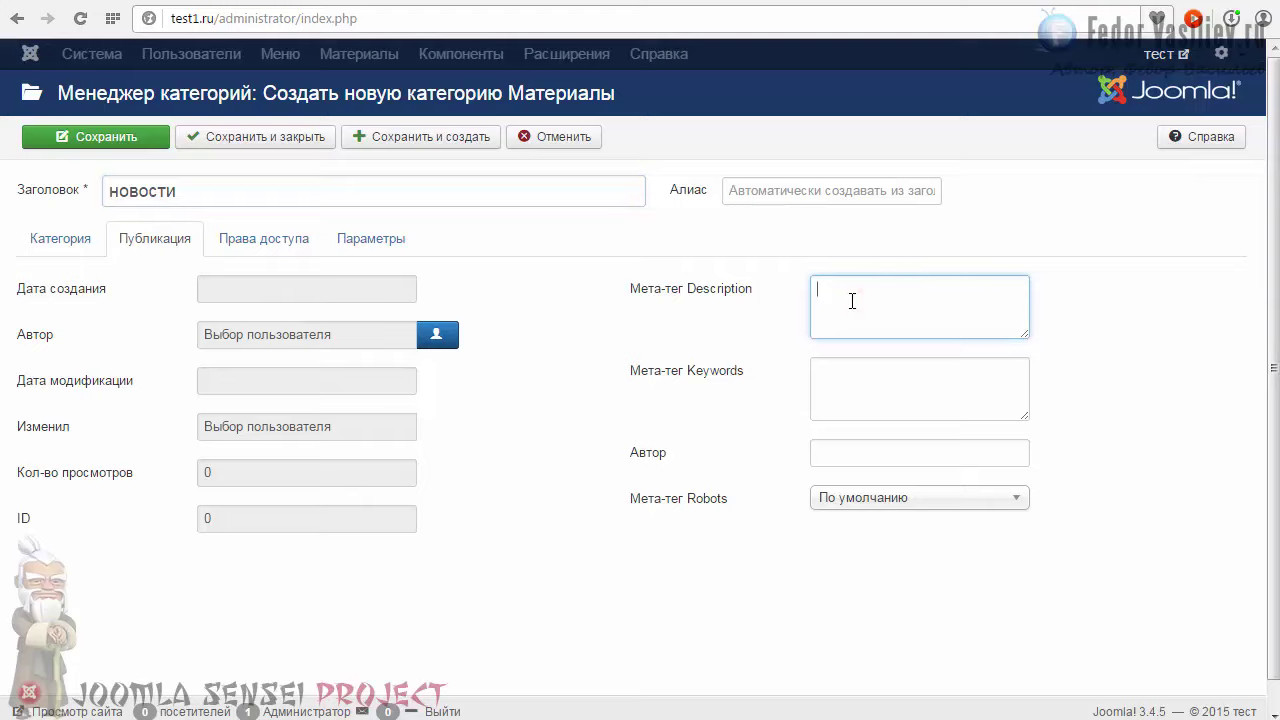
{"action": "triple_click", "coordinate": [768, 289]}
{"action": "left_click_drag", "start_coordinate": [757, 370], "coordinate": [697, 375]}
{"action": "left_click", "coordinate": [845, 311]}
View the category's access permissions and its Параметры settings, checking the Альтернативный макет choices and the field hints
{"action": "left_click", "coordinate": [285, 258]}
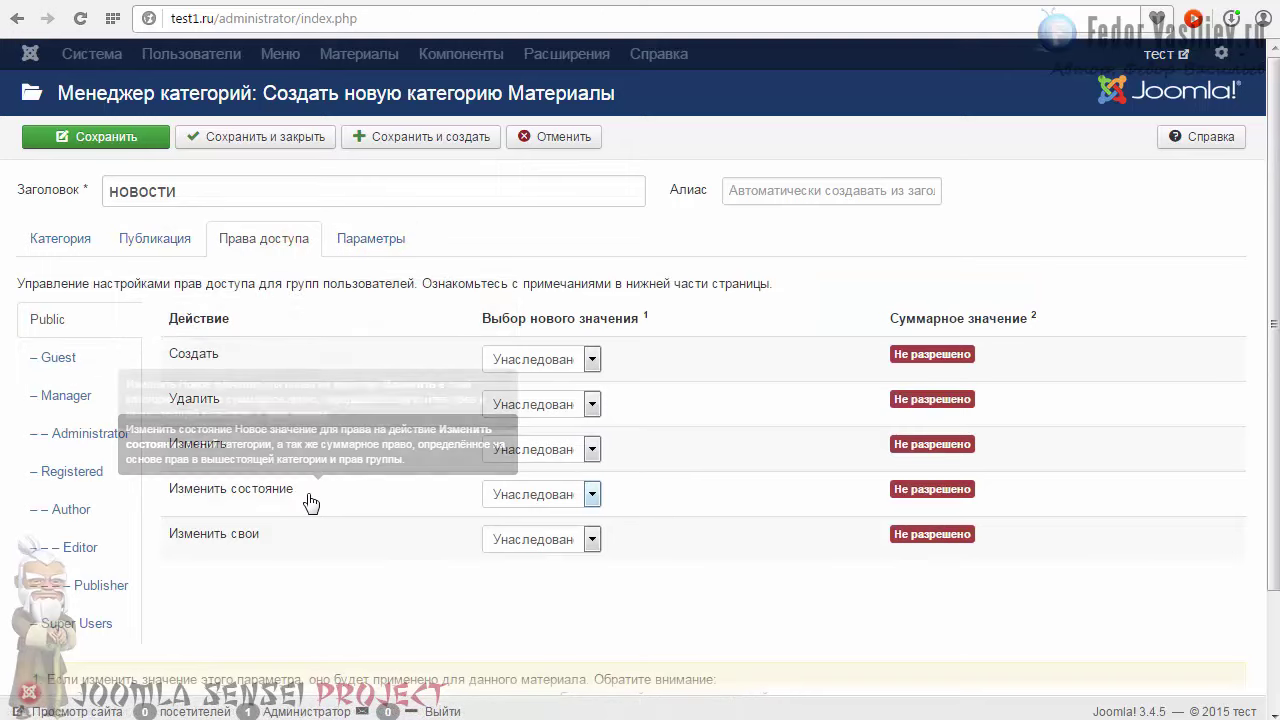
{"action": "left_click", "coordinate": [368, 240]}
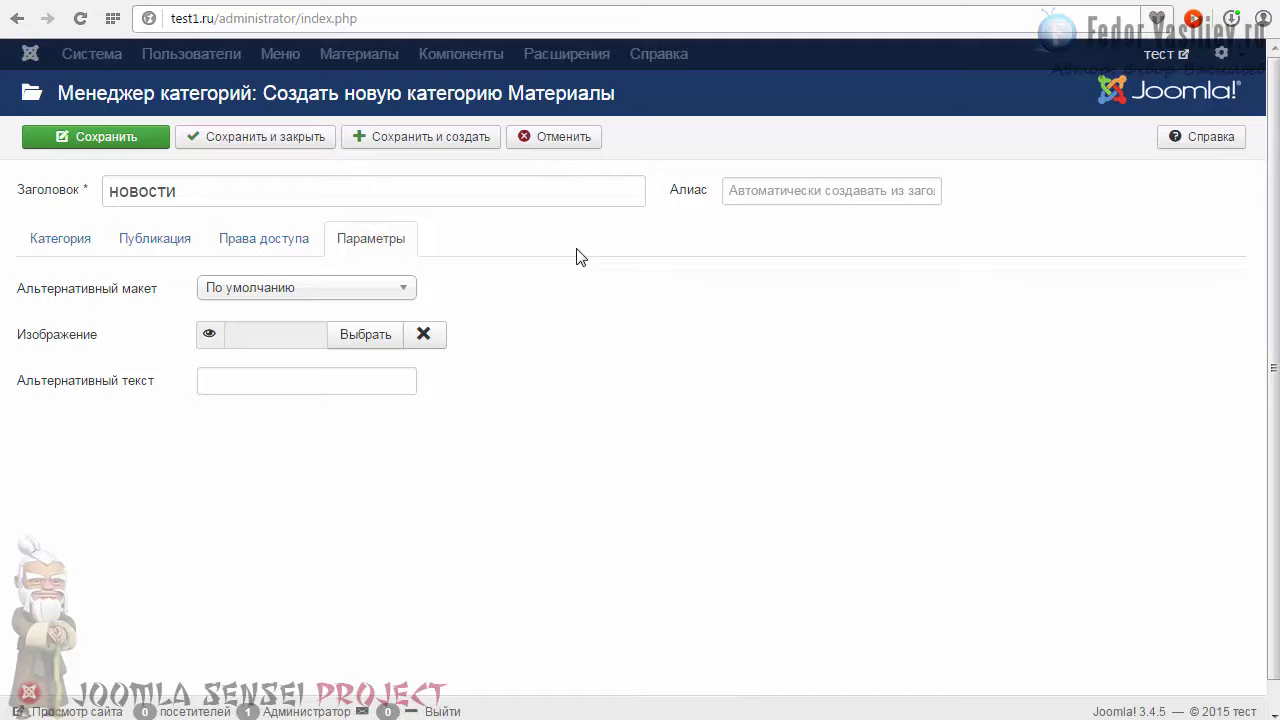
{"action": "left_click", "coordinate": [280, 287]}
{"action": "left_click", "coordinate": [283, 287]}
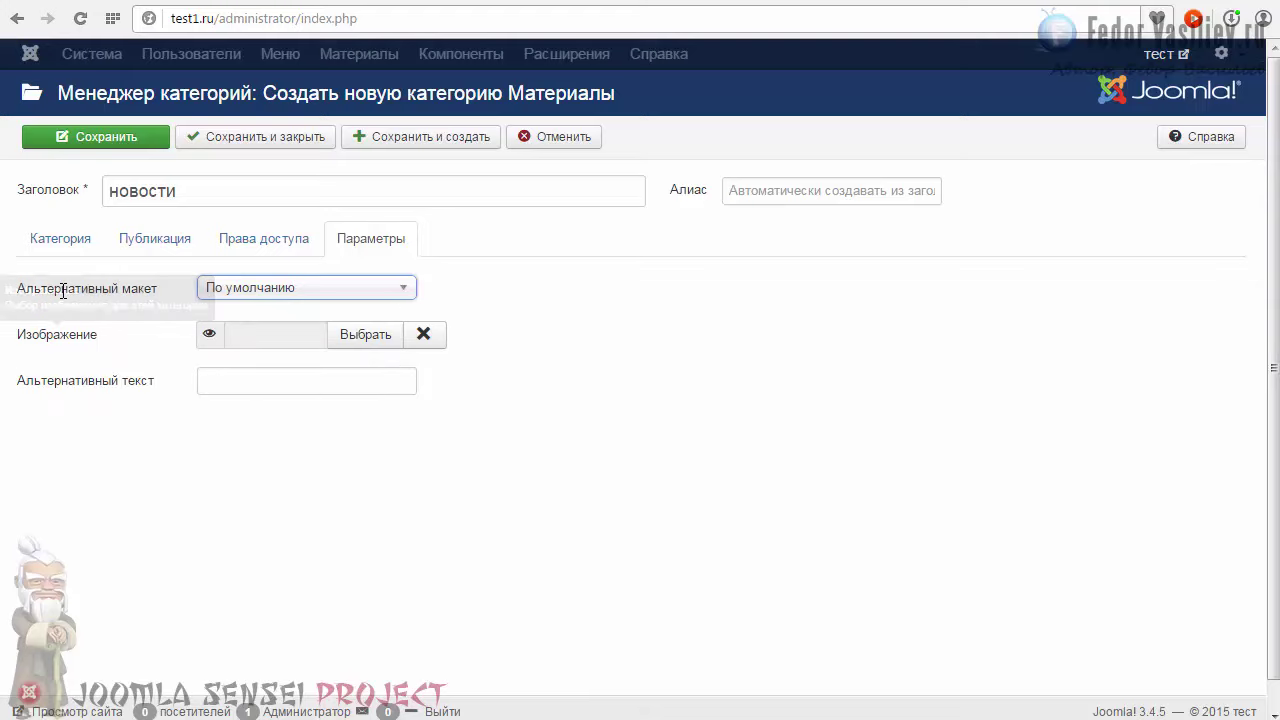
{"action": "mouse_move", "coordinate": [107, 294]}
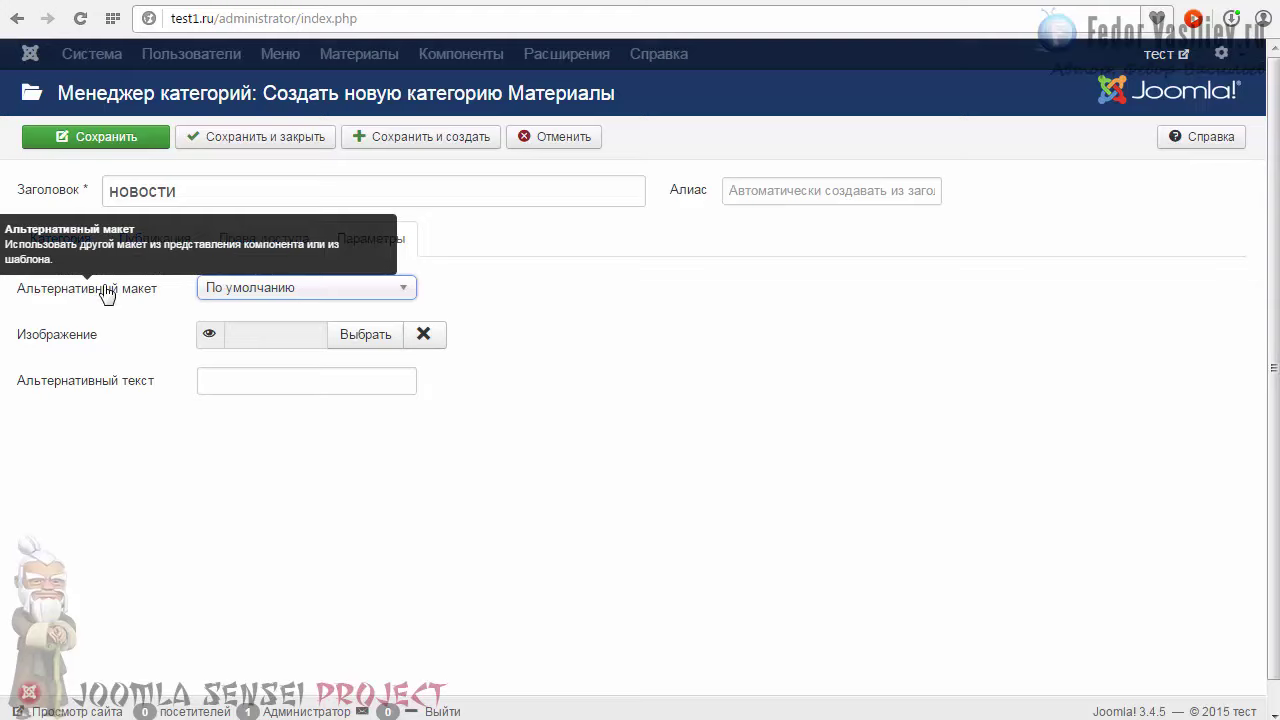
{"action": "mouse_move", "coordinate": [63, 382]}
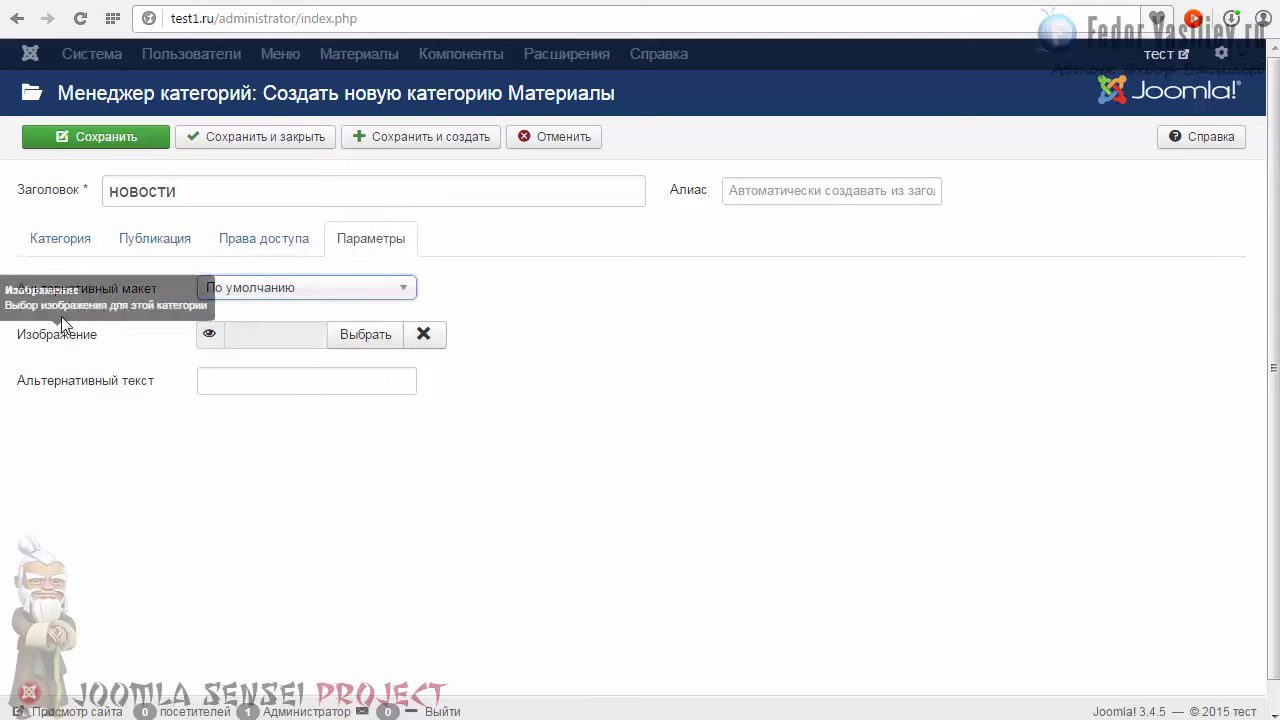
Return to the category's main settings and look over the description area and remaining fields
{"action": "left_click", "coordinate": [57, 243]}
{"action": "mouse_move", "coordinate": [199, 297]}
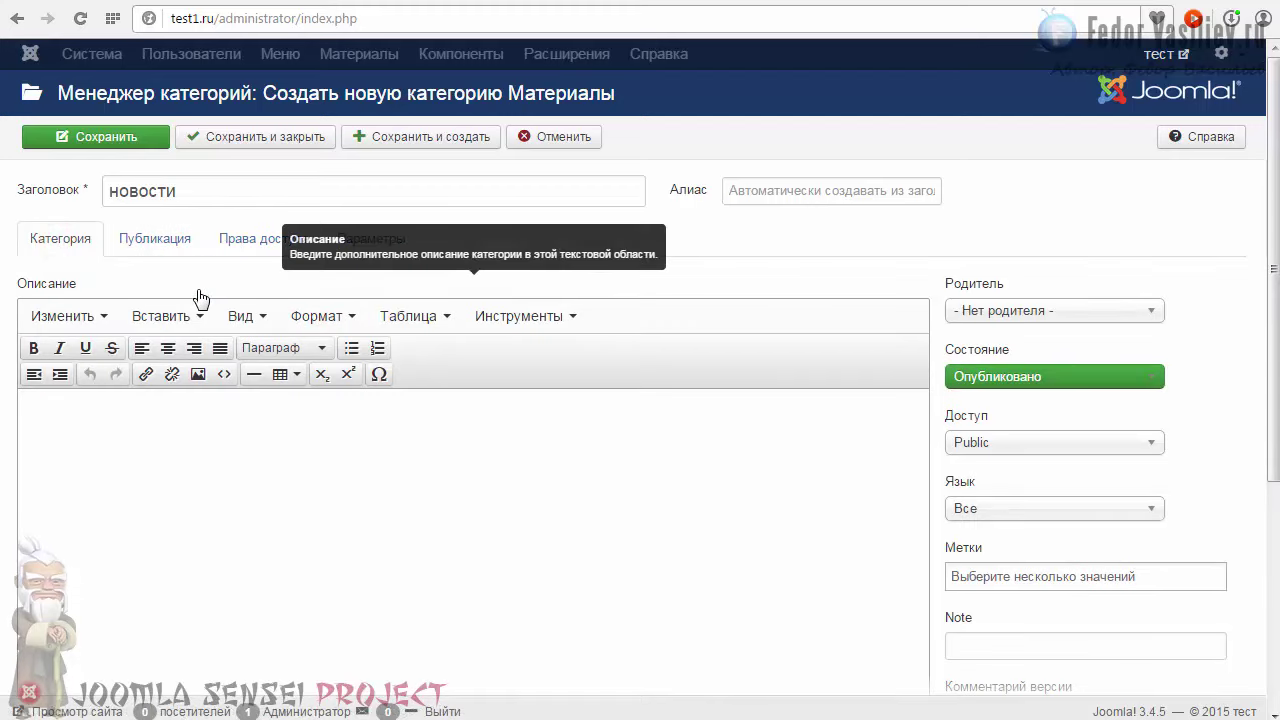
{"action": "scroll", "coordinate": [156, 290], "scroll_direction": "down", "scroll_amount": 3}
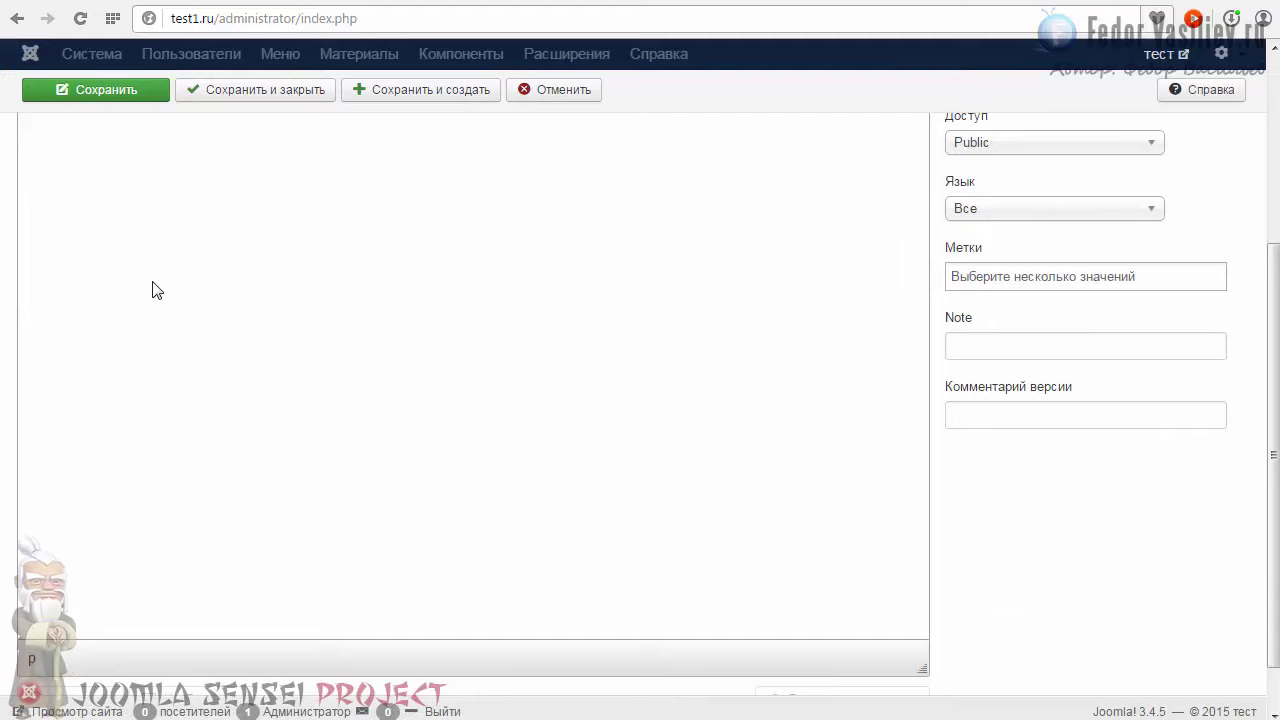
Look over the category's description area again and compare its Публикация, Права доступа and Параметры settings
{"action": "scroll", "coordinate": [156, 290], "scroll_direction": "down", "scroll_amount": 1}
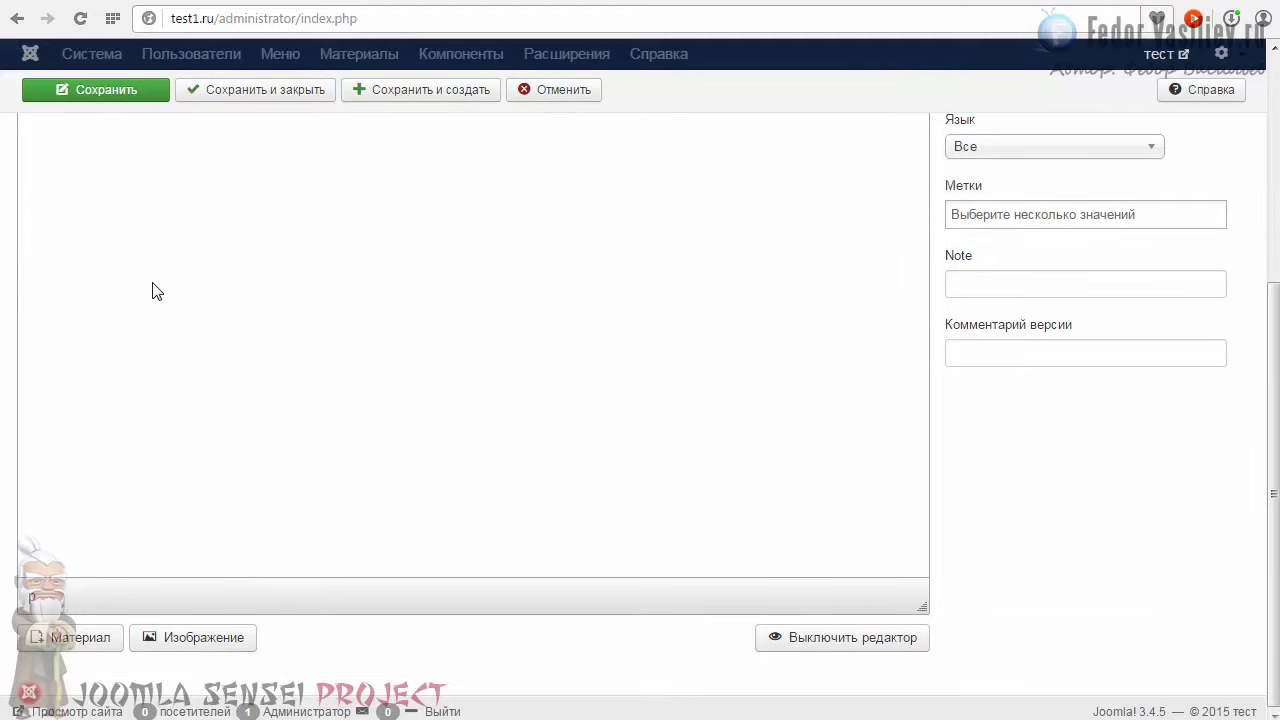
{"action": "scroll", "coordinate": [268, 391], "scroll_direction": "up", "scroll_amount": 3}
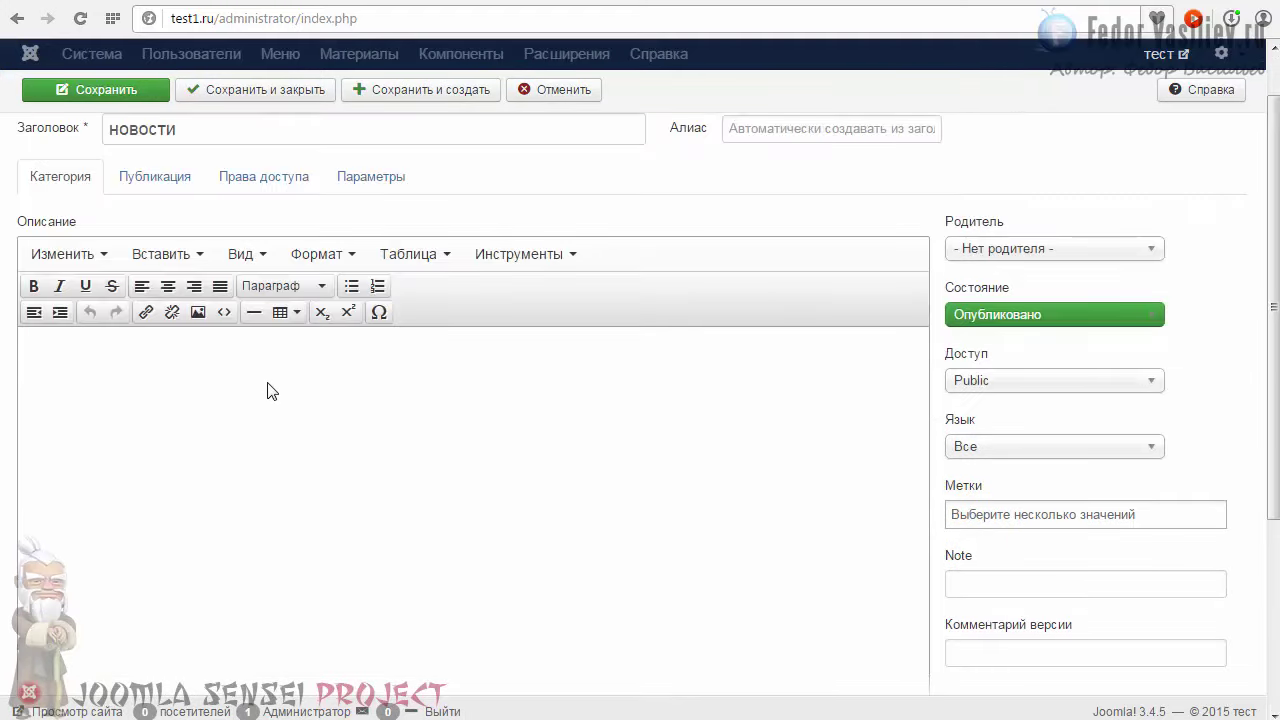
{"action": "scroll", "coordinate": [268, 391], "scroll_direction": "down", "scroll_amount": 3}
{"action": "scroll", "coordinate": [268, 391], "scroll_direction": "up", "scroll_amount": 4}
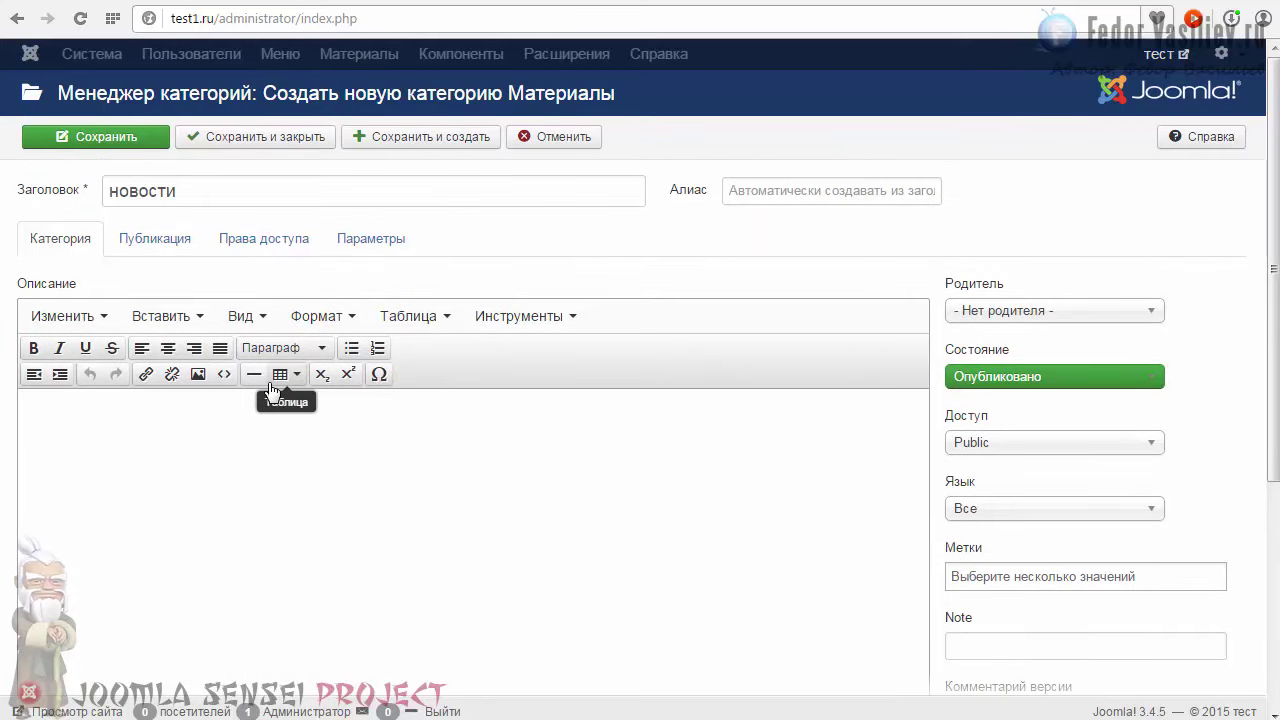
{"action": "left_click", "coordinate": [298, 243]}
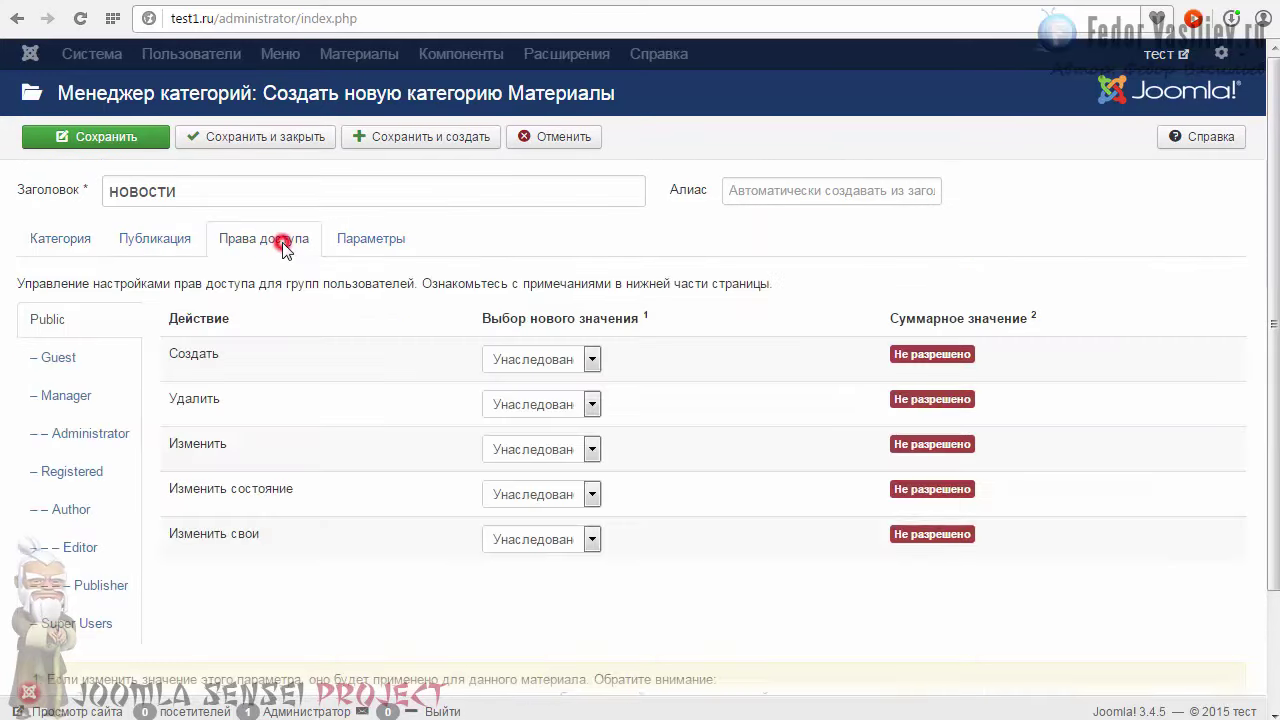
{"action": "left_click", "coordinate": [371, 237]}
{"action": "left_click", "coordinate": [181, 241]}
{"action": "left_click", "coordinate": [80, 240]}
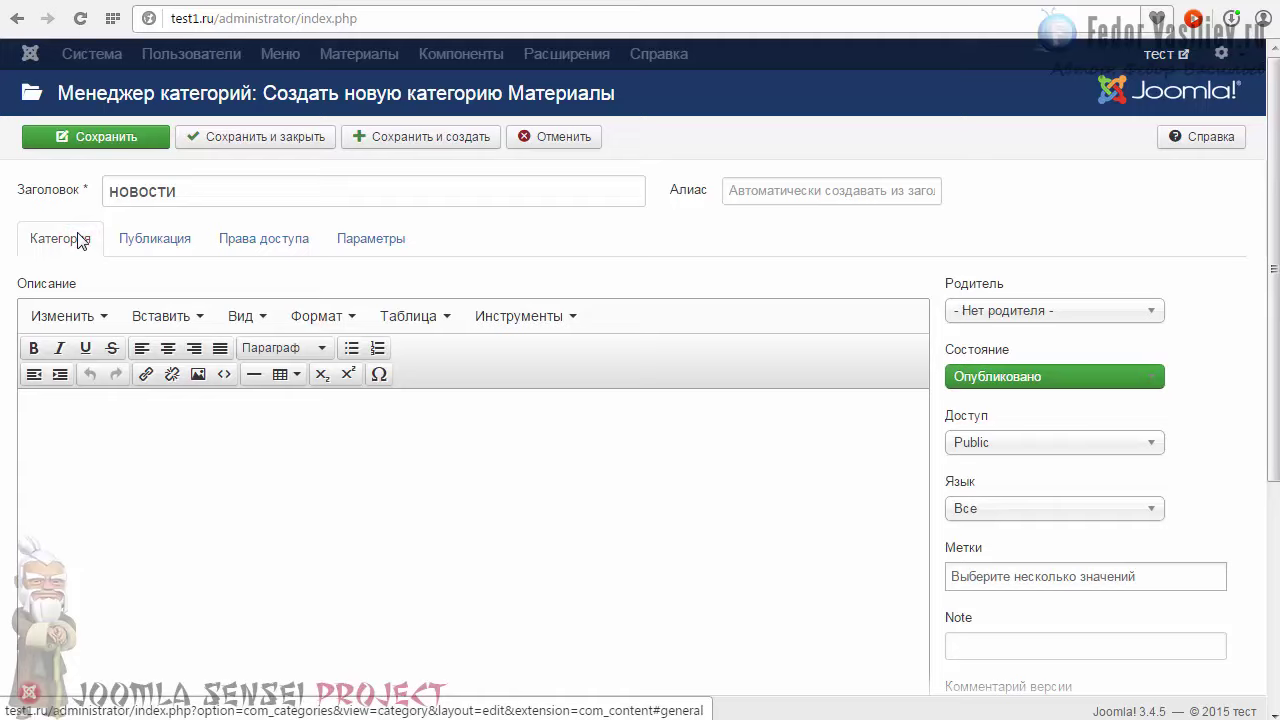
{"action": "left_click", "coordinate": [188, 244]}
{"action": "left_click", "coordinate": [232, 241]}
{"action": "left_click", "coordinate": [366, 242]}
{"action": "left_click", "coordinate": [258, 244]}
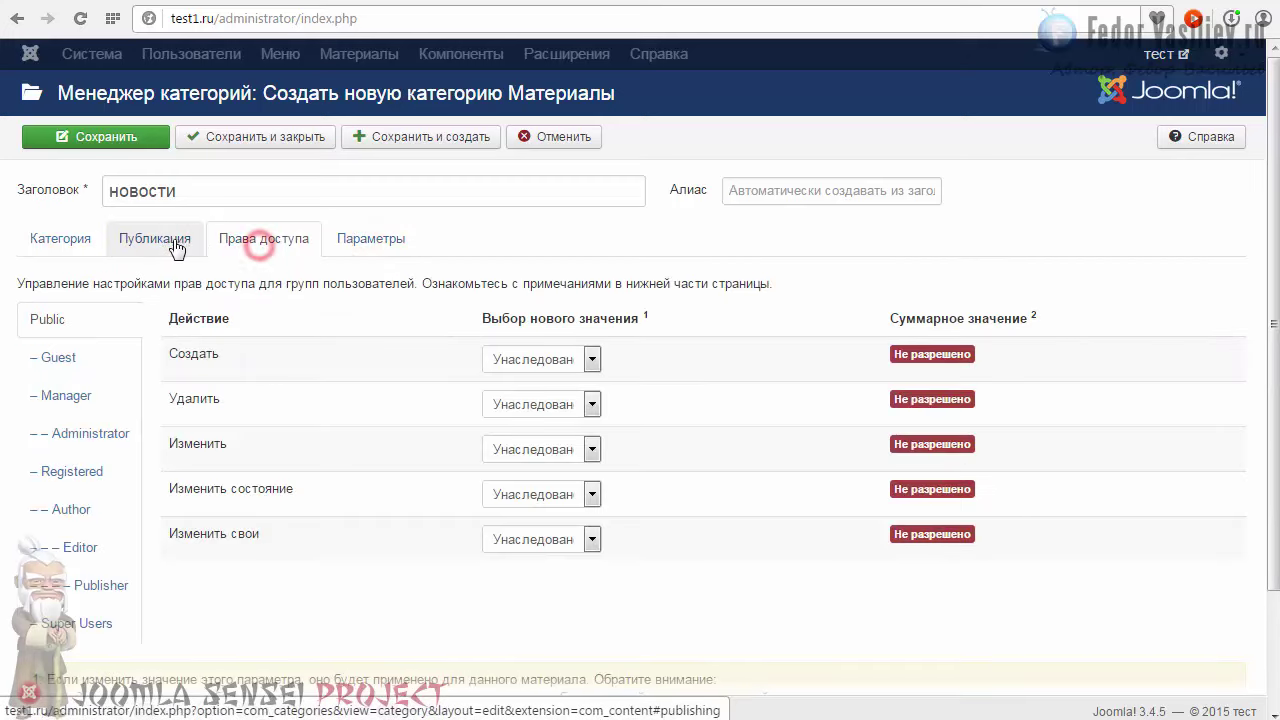
{"action": "left_click", "coordinate": [162, 242]}
{"action": "left_click", "coordinate": [76, 242]}
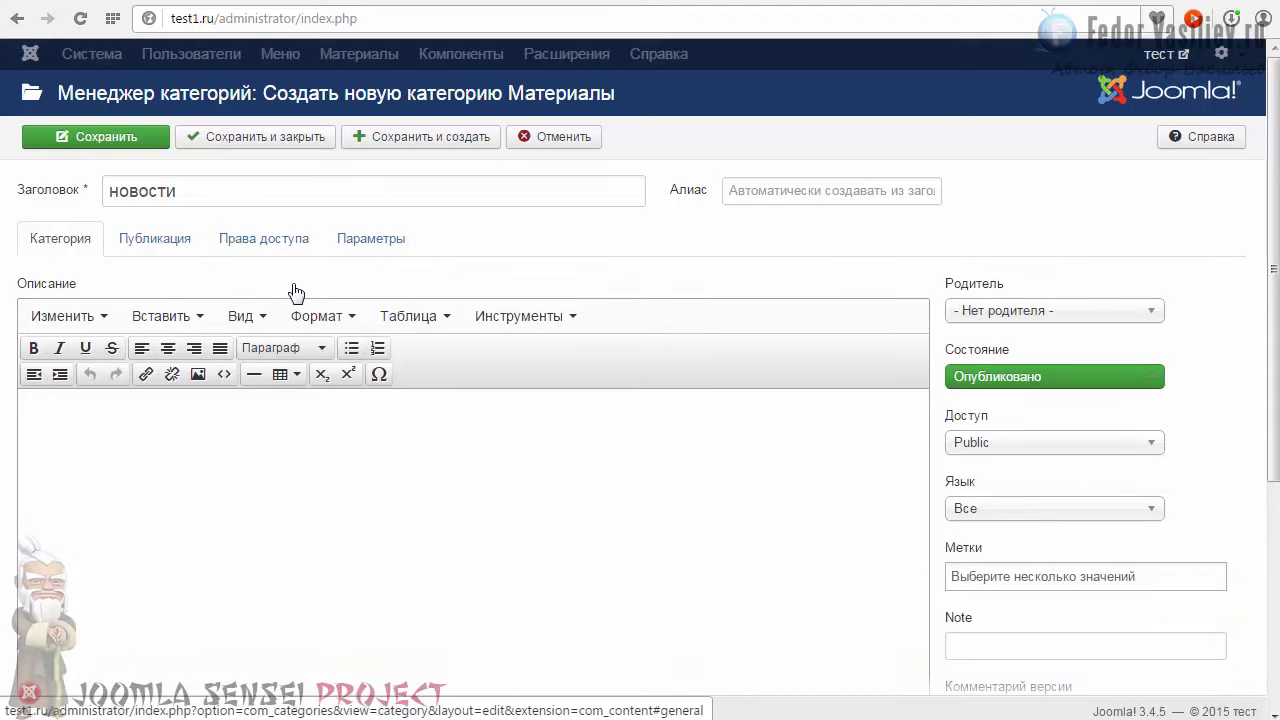
{"action": "scroll", "coordinate": [557, 316], "scroll_direction": "down", "scroll_amount": 3}
{"action": "scroll", "coordinate": [557, 317], "scroll_direction": "up", "scroll_amount": 3}
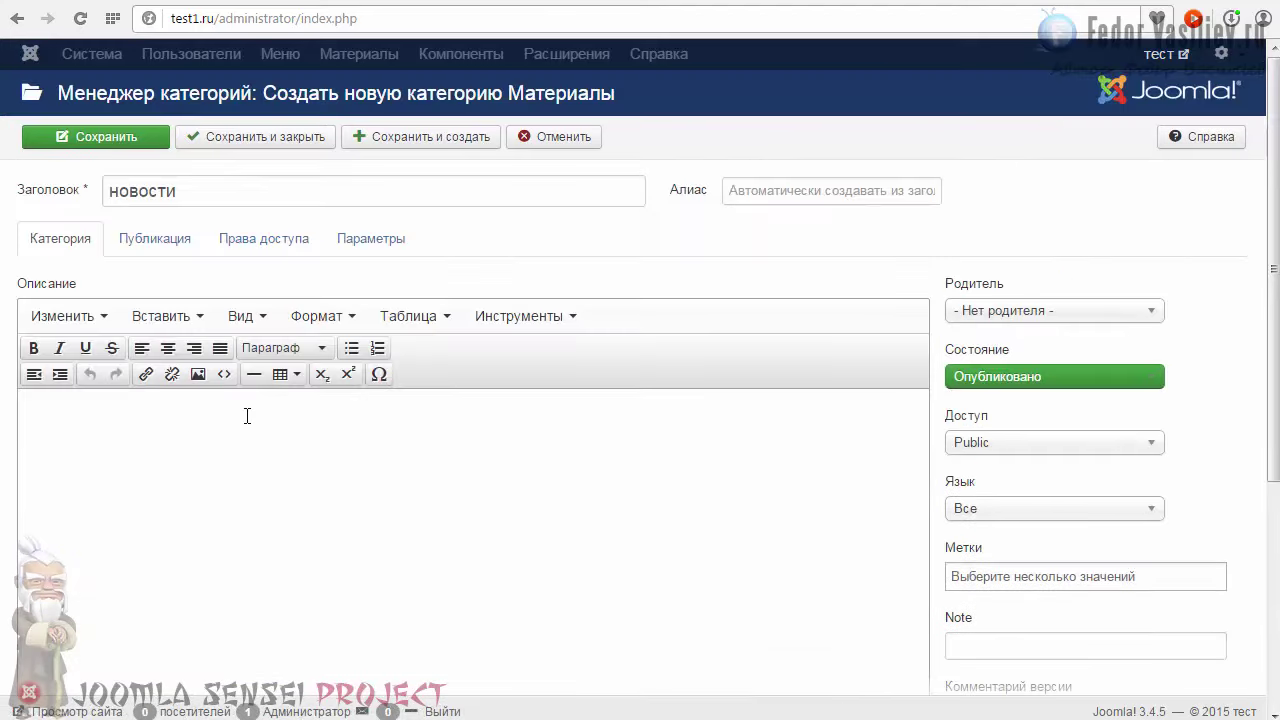
Save the category titled новости with its remaining settings at their defaults and start another new category
{"action": "left_click", "coordinate": [189, 191]}
{"action": "double_click", "coordinate": [209, 191]}
{"action": "left_click", "coordinate": [217, 191]}
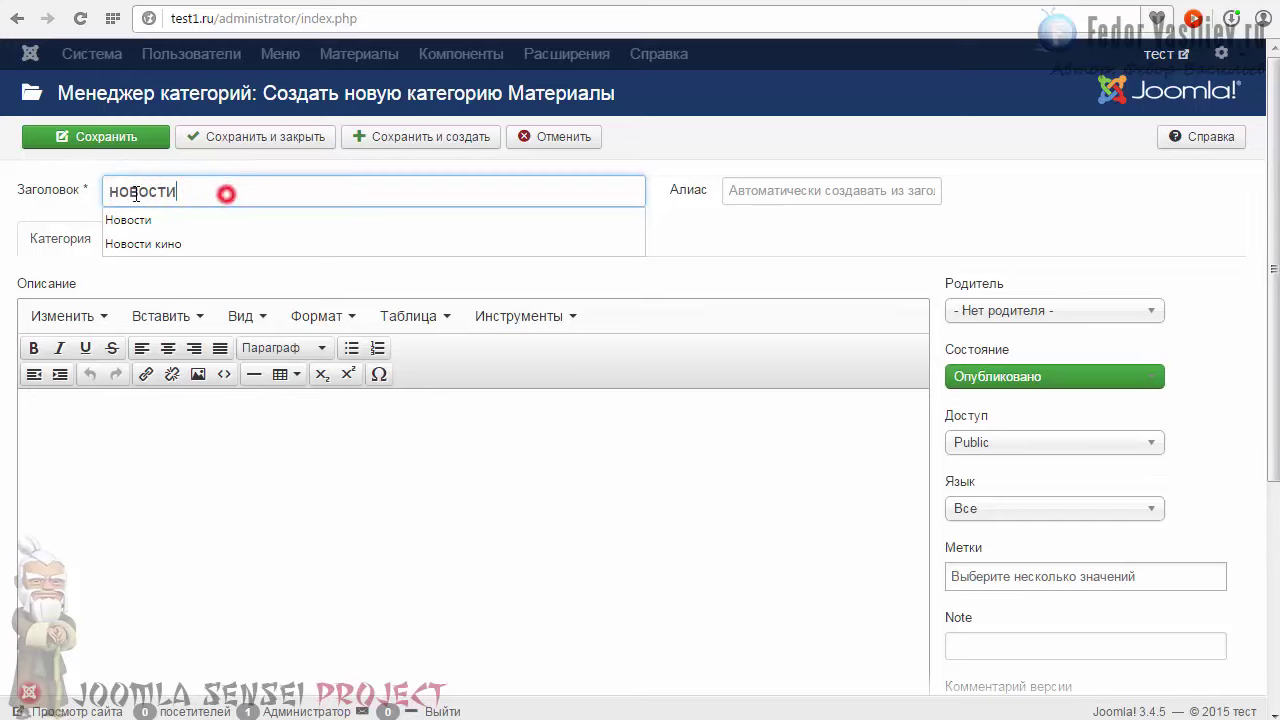
{"action": "left_click", "coordinate": [674, 229]}
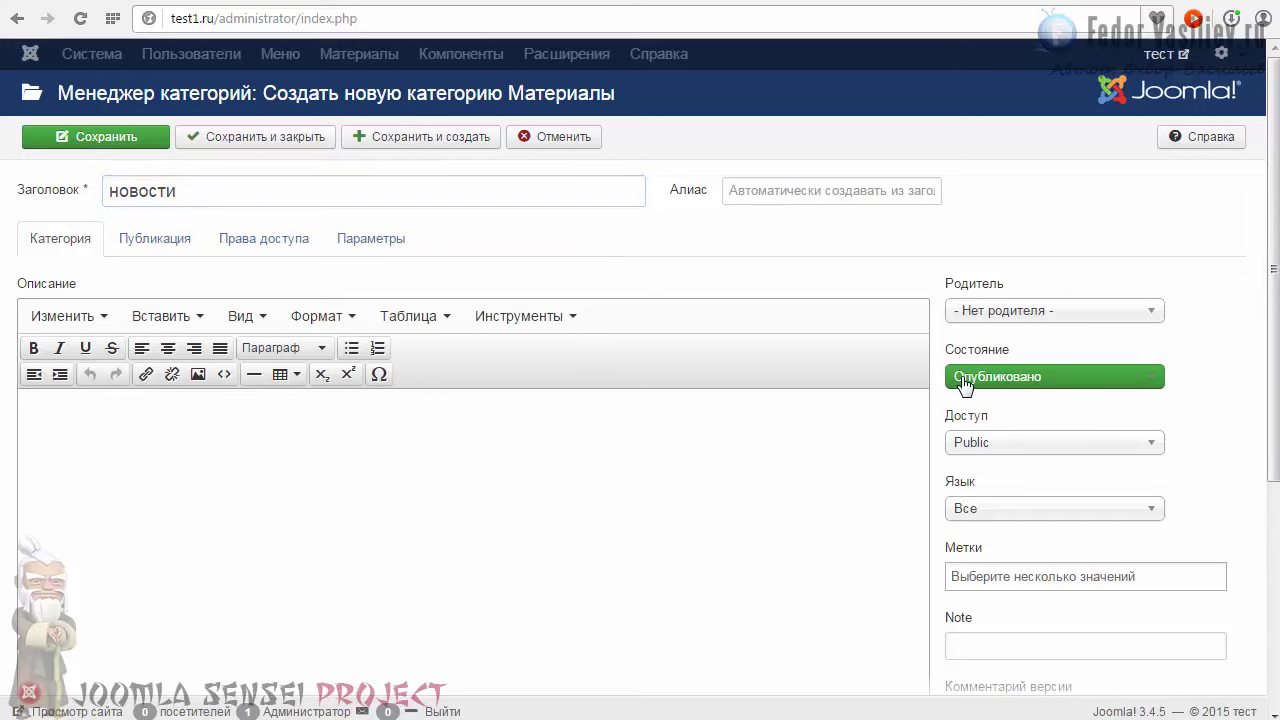
{"action": "scroll", "coordinate": [603, 400], "scroll_direction": "down", "scroll_amount": 4}
{"action": "scroll", "coordinate": [331, 526], "scroll_direction": "up", "scroll_amount": 4}
{"action": "left_click", "coordinate": [413, 142]}
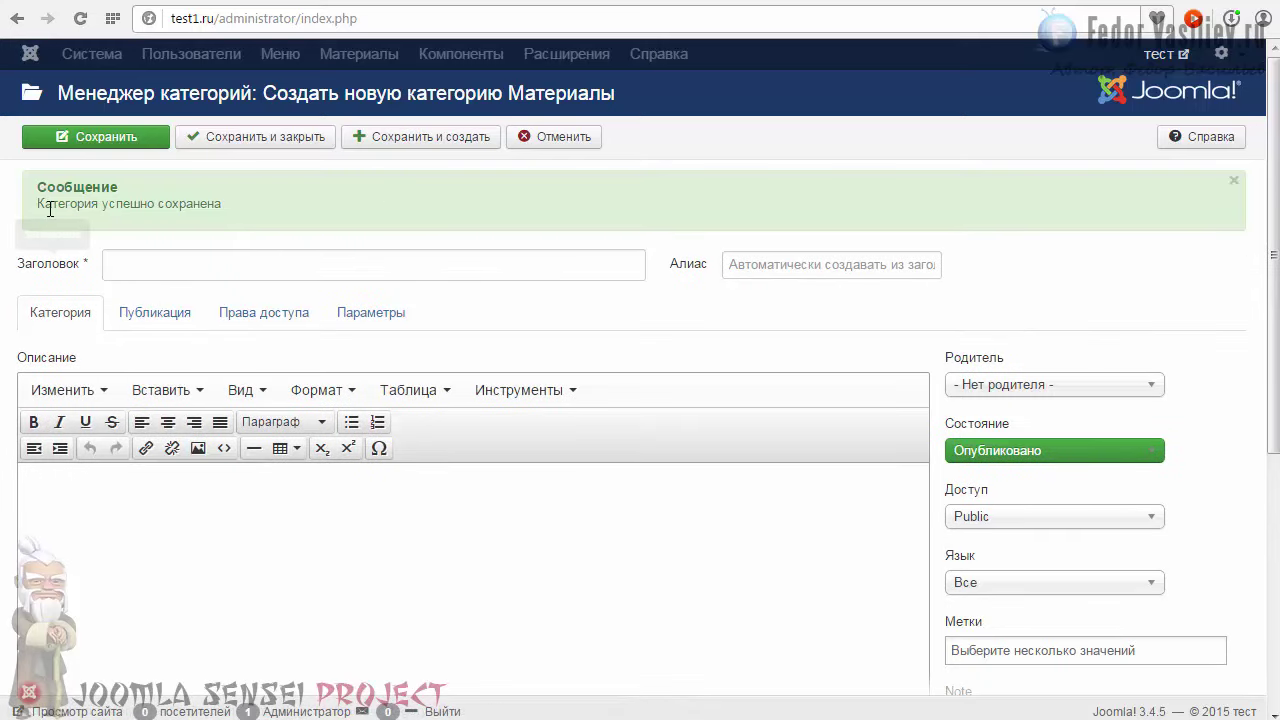
Read the message above the title field and look over the blank form for the new category
{"action": "left_click_drag", "start_coordinate": [31, 185], "coordinate": [191, 200]}
{"action": "left_click", "coordinate": [191, 197]}
{"action": "scroll", "coordinate": [214, 243], "scroll_direction": "down", "scroll_amount": 4}
{"action": "scroll", "coordinate": [274, 306], "scroll_direction": "up", "scroll_amount": 4}
{"action": "scroll", "coordinate": [200, 350], "scroll_direction": "down", "scroll_amount": 4}
{"action": "scroll", "coordinate": [380, 323], "scroll_direction": "up", "scroll_amount": 4}
{"action": "left_click", "coordinate": [116, 258]}
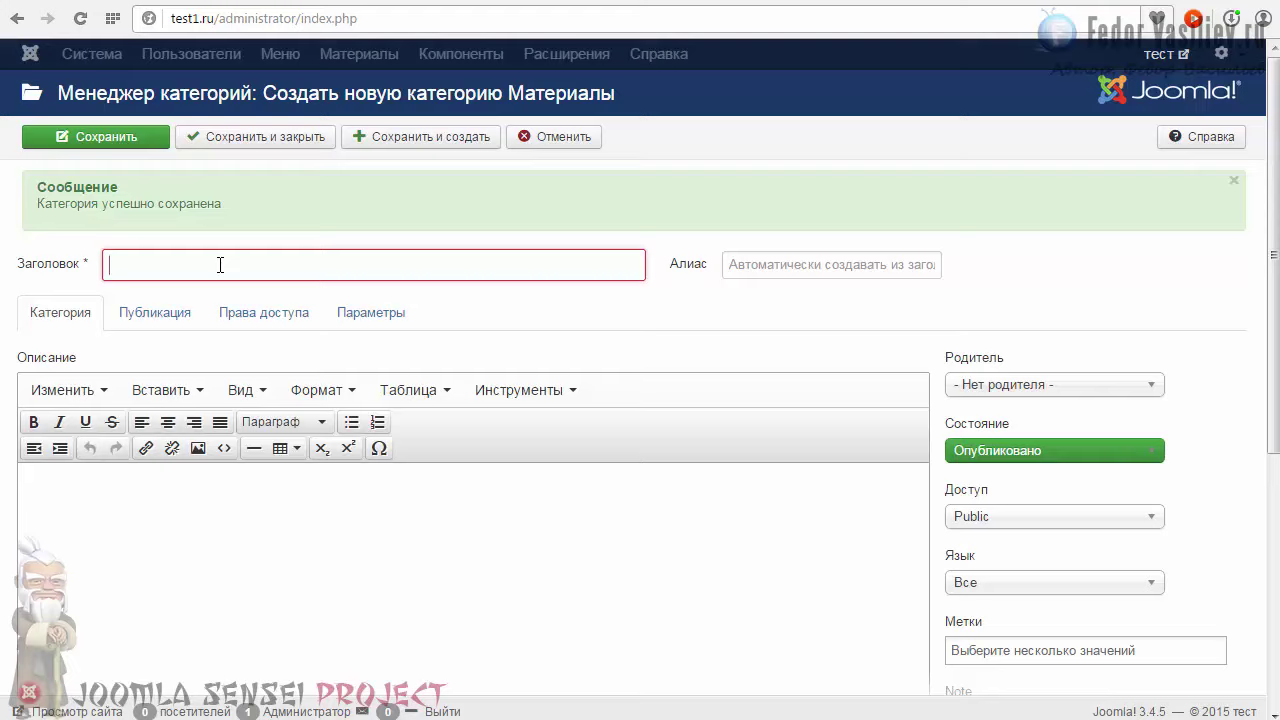
{"action": "type", "text": "о на"}
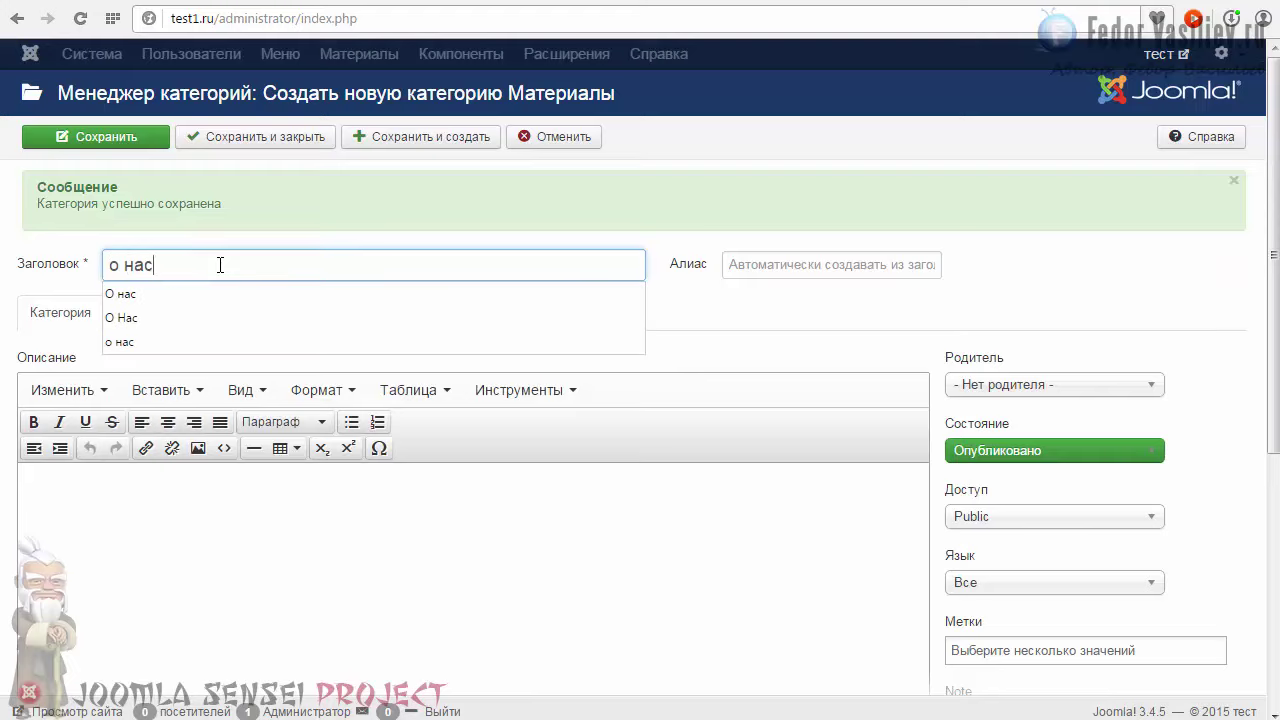
{"action": "type", "text": "с"}
Title the new category уроки, save it and start another new category
{"action": "triple_click", "coordinate": [135, 264]}
{"action": "type", "text": "у"}
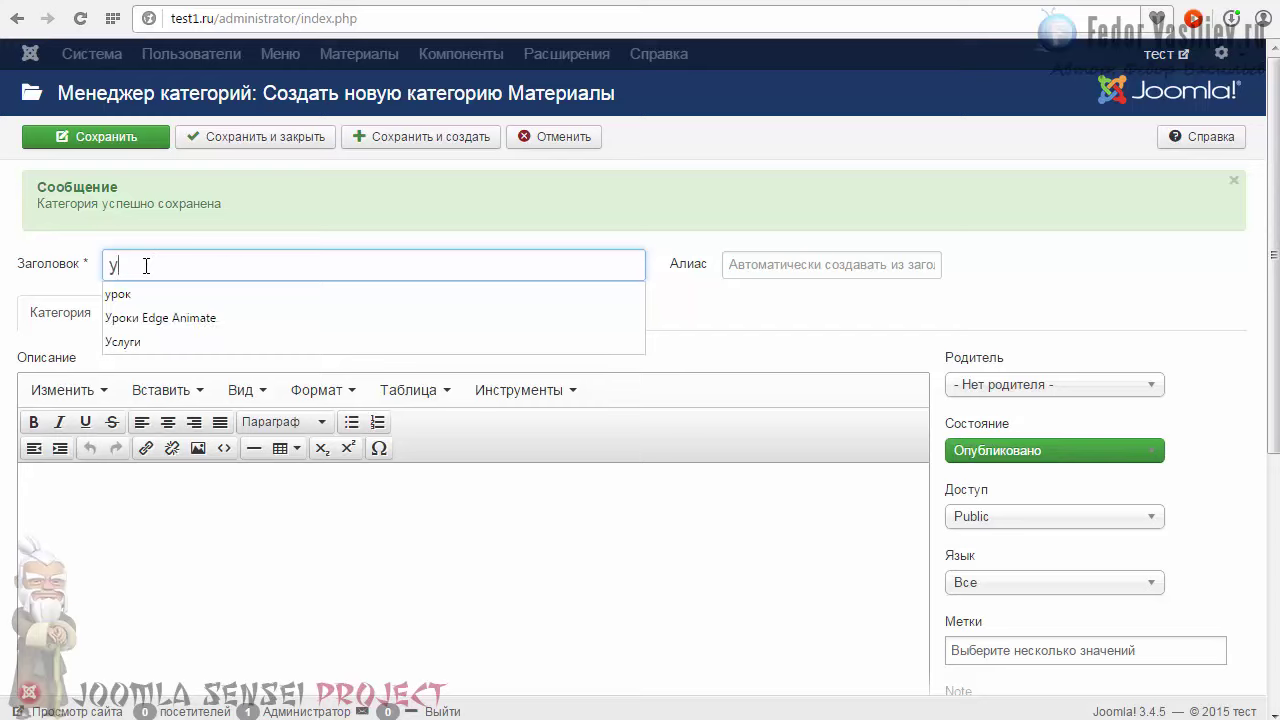
{"action": "type", "text": "роки"}
{"action": "left_click", "coordinate": [320, 217]}
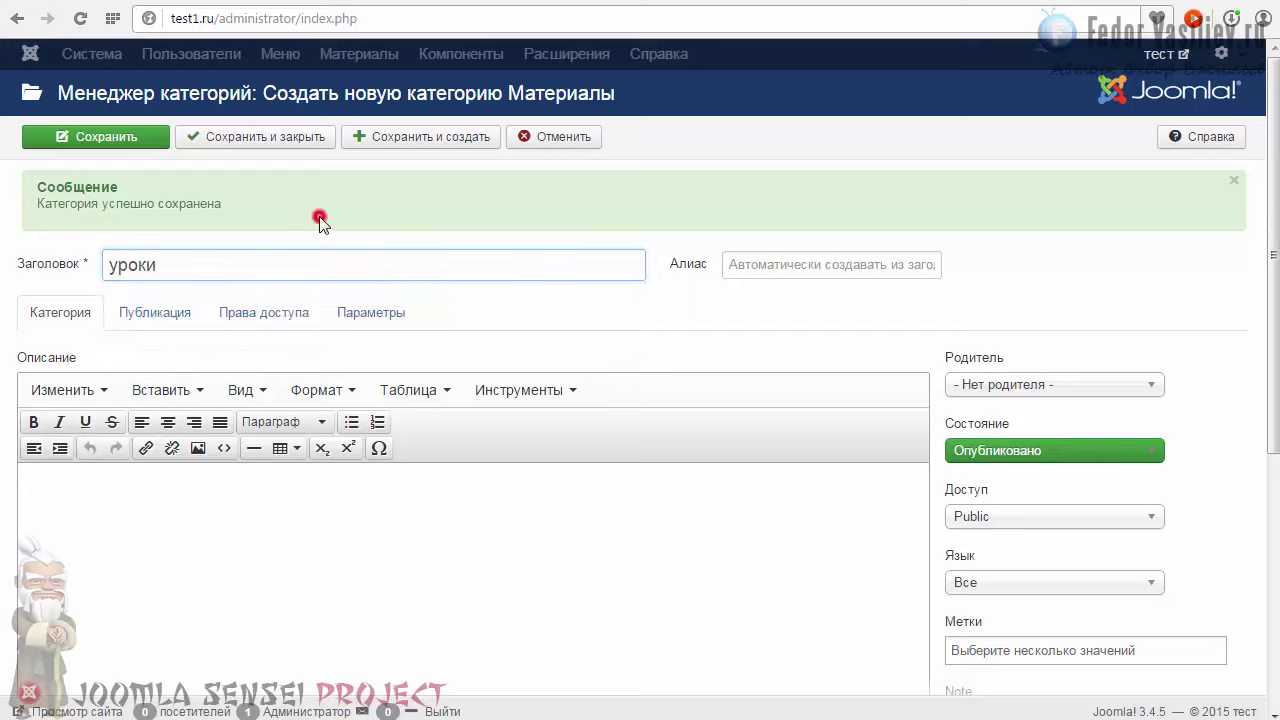
{"action": "left_click", "coordinate": [388, 140]}
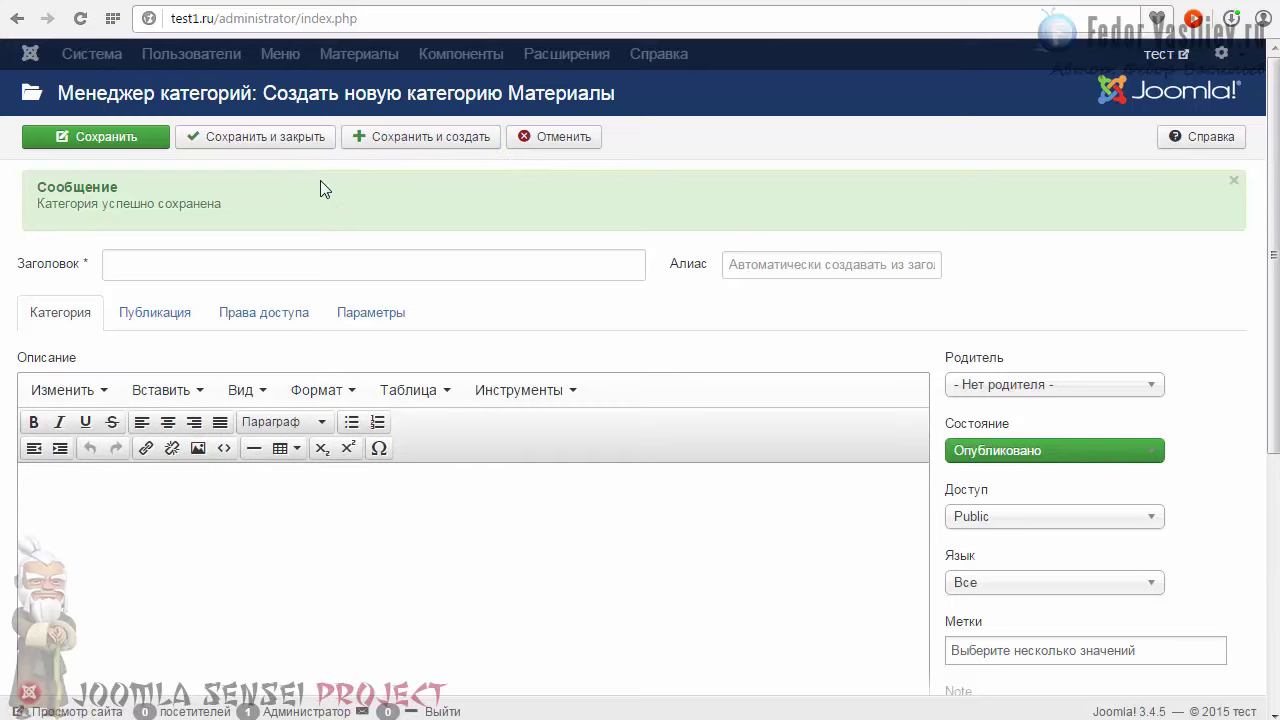
Title the new category видео, then save it and return to the category list
{"action": "left_click", "coordinate": [161, 261]}
{"action": "type", "text": "видео"}
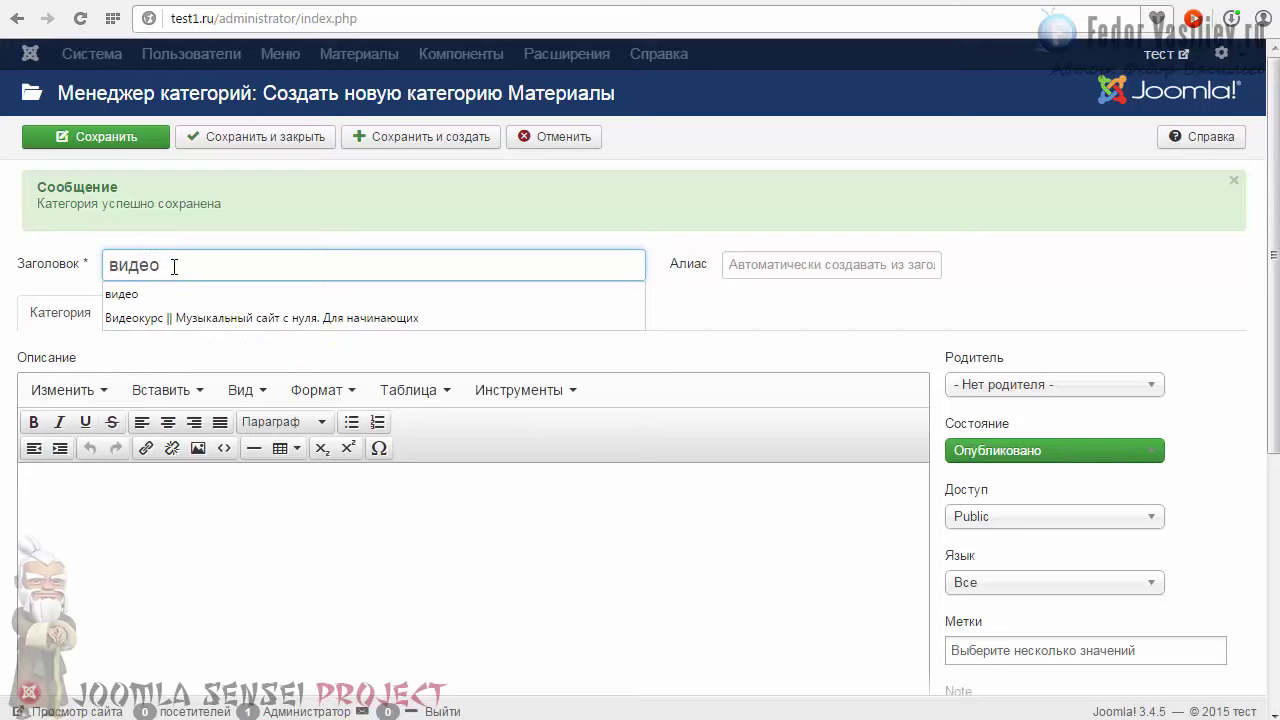
{"action": "left_click", "coordinate": [335, 202]}
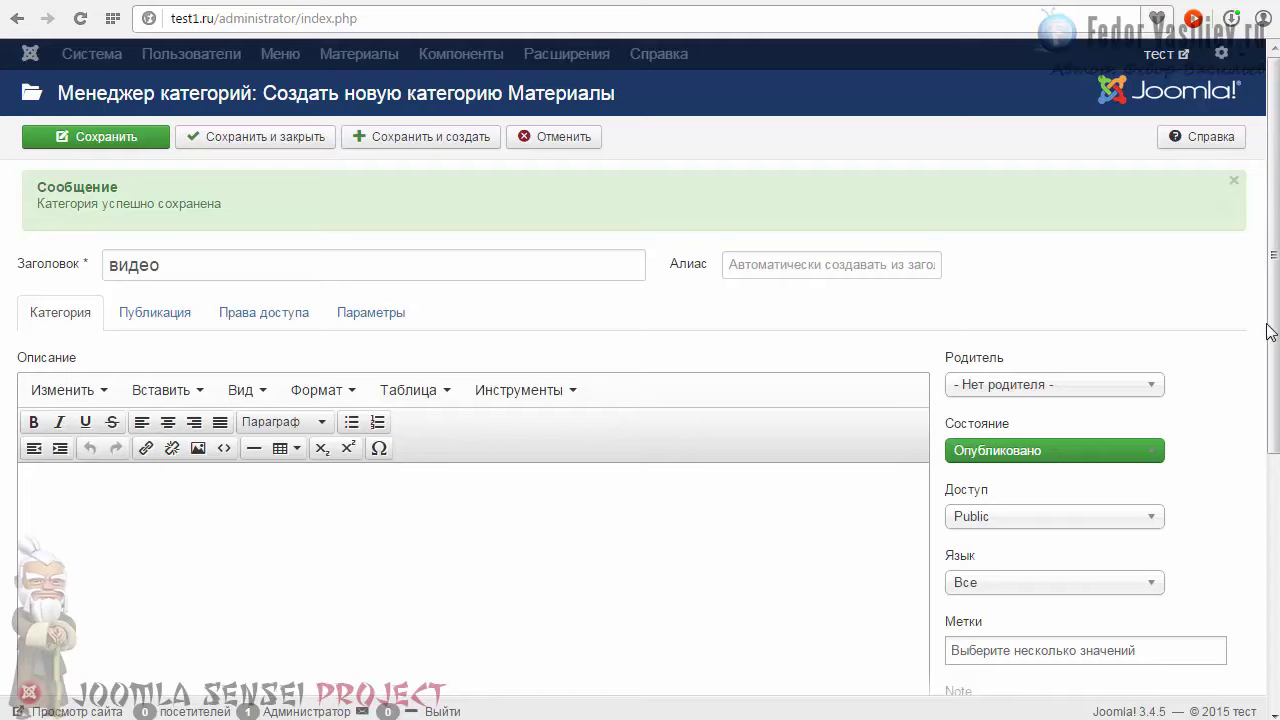
{"action": "left_click_drag", "start_coordinate": [1270, 332], "coordinate": [1230, 354]}
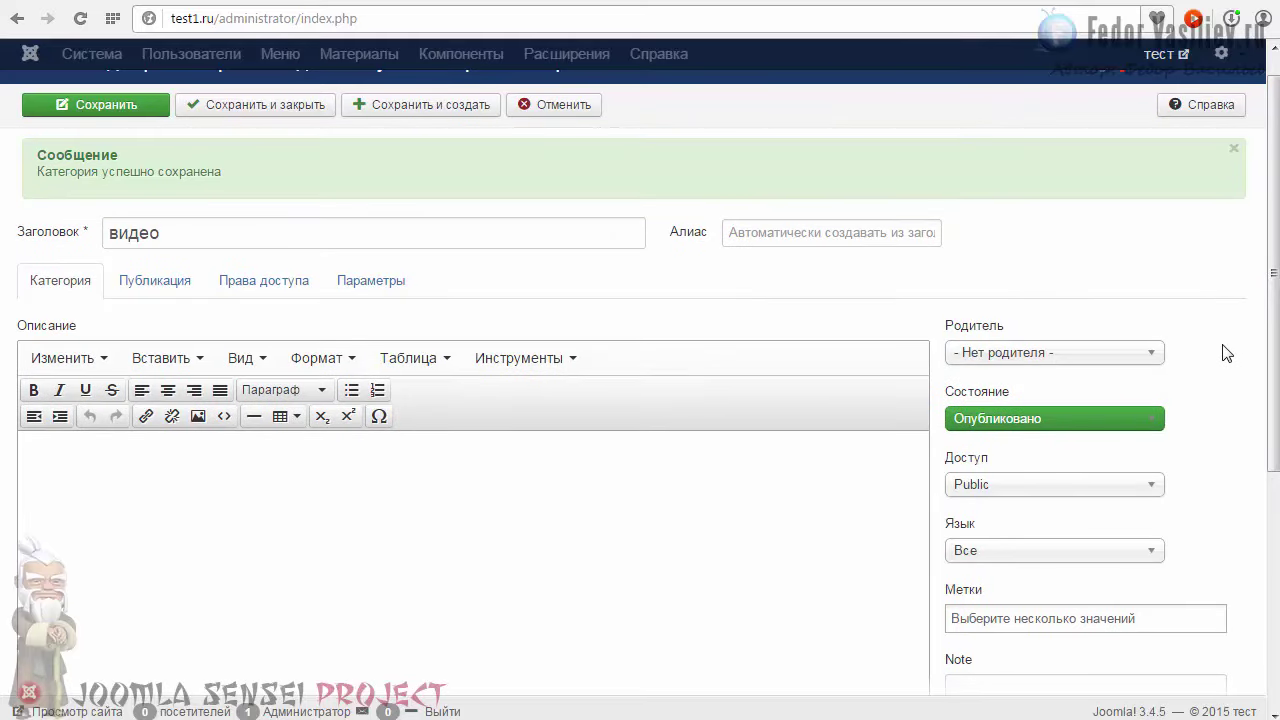
{"action": "left_click", "coordinate": [233, 112]}
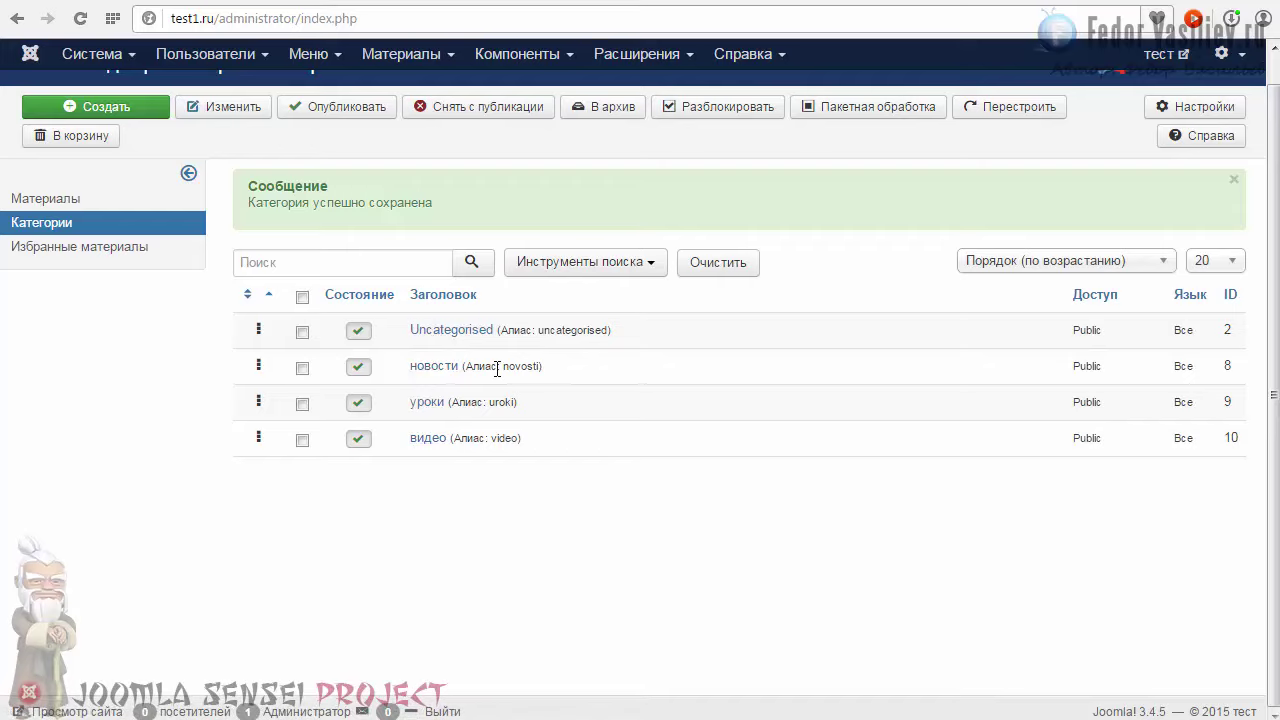
Examine the new categories' aliases in the list and the Алиас field of новости, closing that category without changes
{"action": "left_click_drag", "start_coordinate": [469, 366], "coordinate": [548, 367]}
{"action": "left_click", "coordinate": [479, 402]}
{"action": "left_click_drag", "start_coordinate": [482, 403], "coordinate": [537, 403]}
{"action": "left_click", "coordinate": [658, 434]}
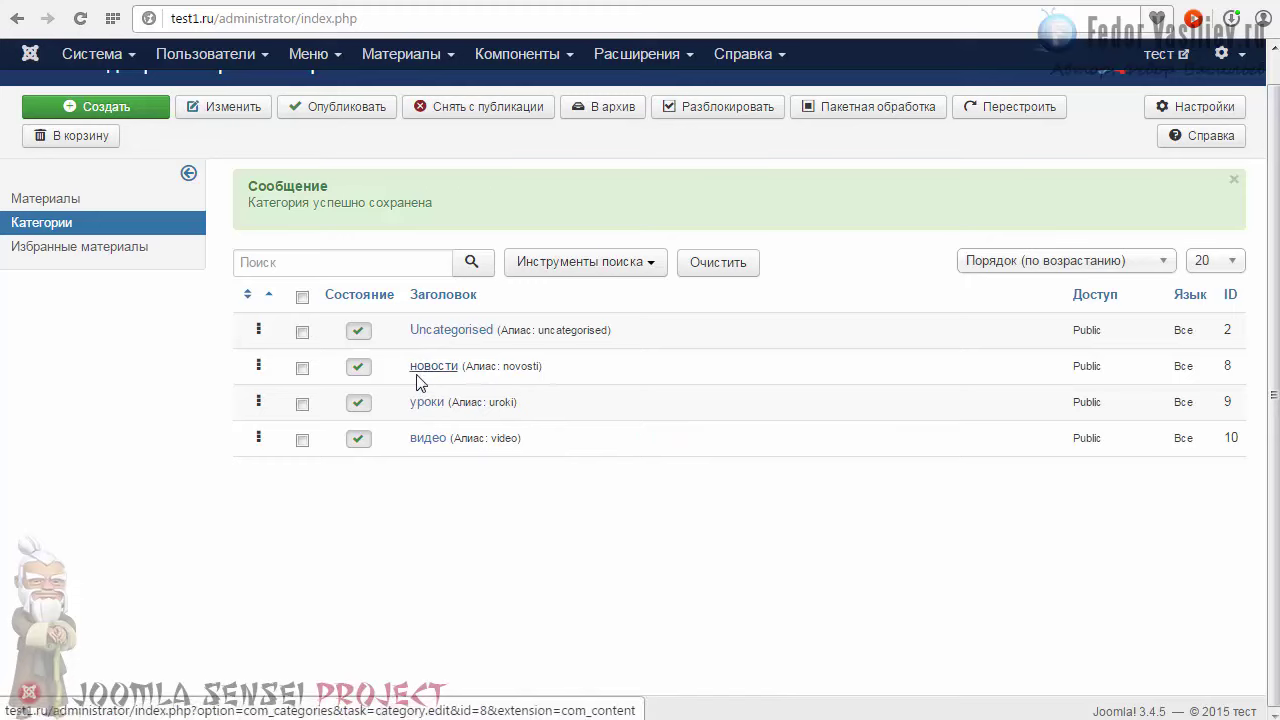
{"action": "left_click", "coordinate": [432, 367]}
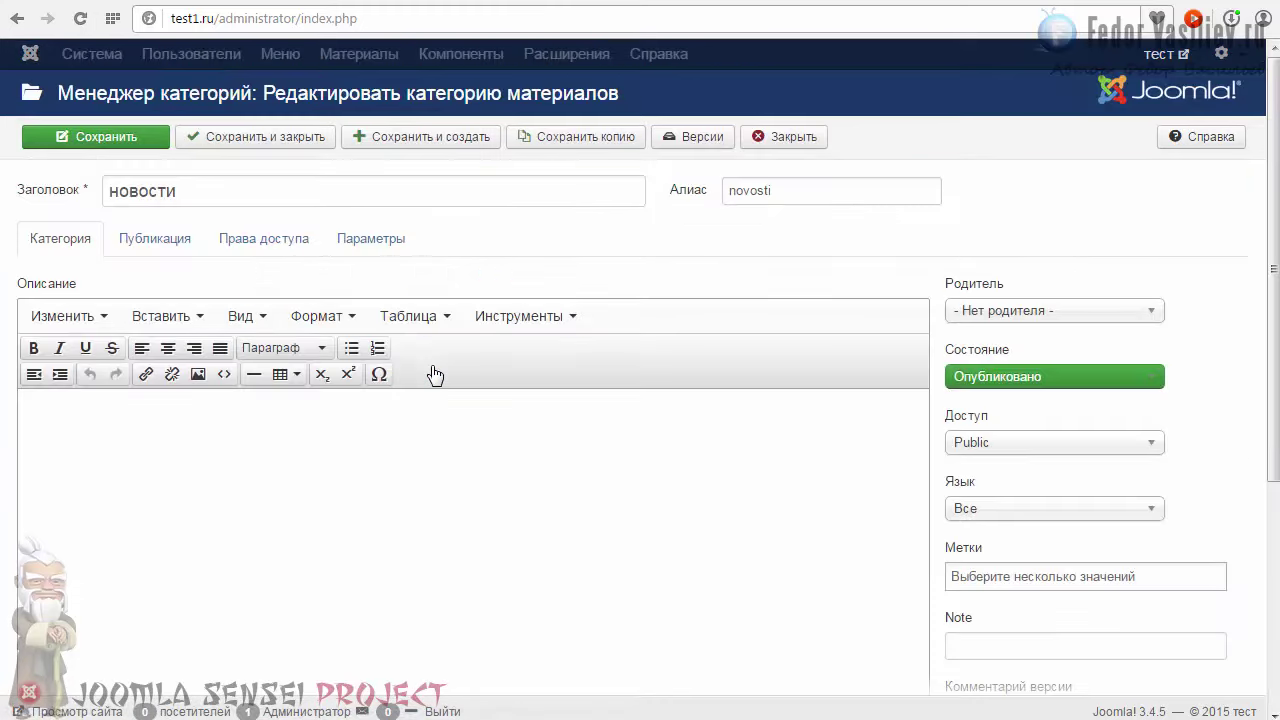
{"action": "double_click", "coordinate": [786, 191]}
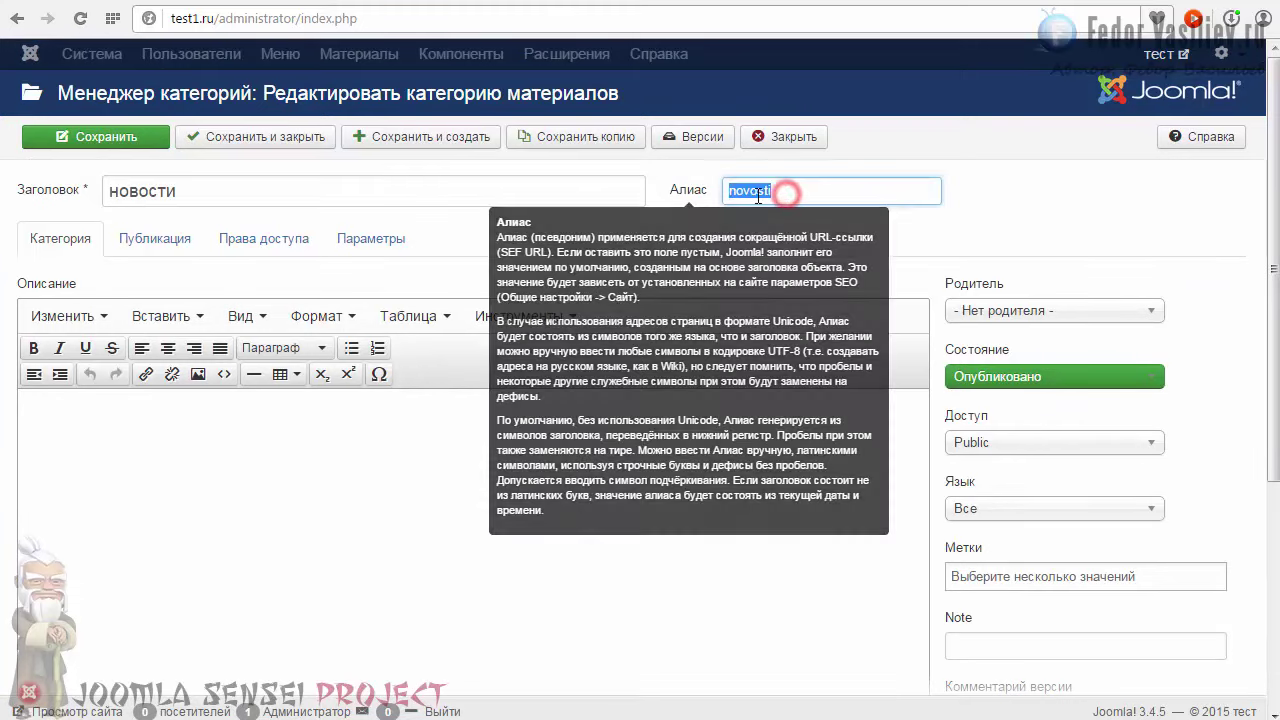
{"action": "left_click", "coordinate": [786, 137]}
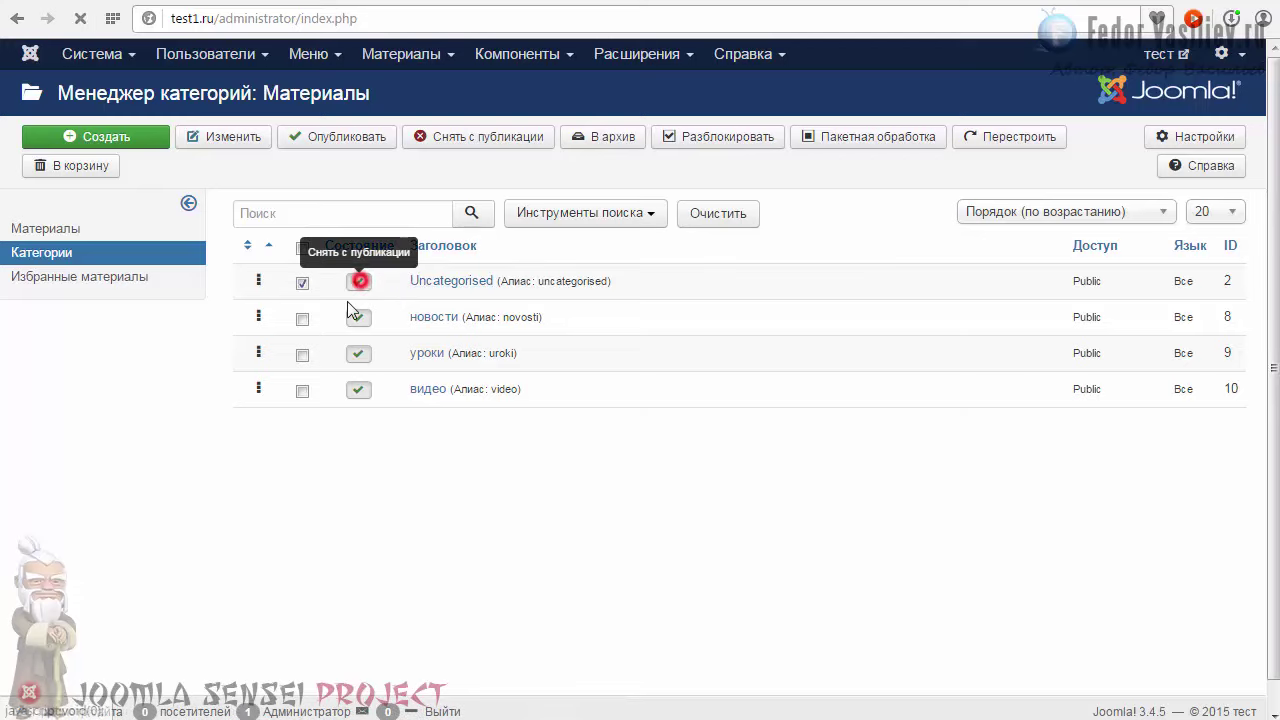
Unpublish the Uncategorised category and publish it again
{"action": "left_click", "coordinate": [350, 295]}
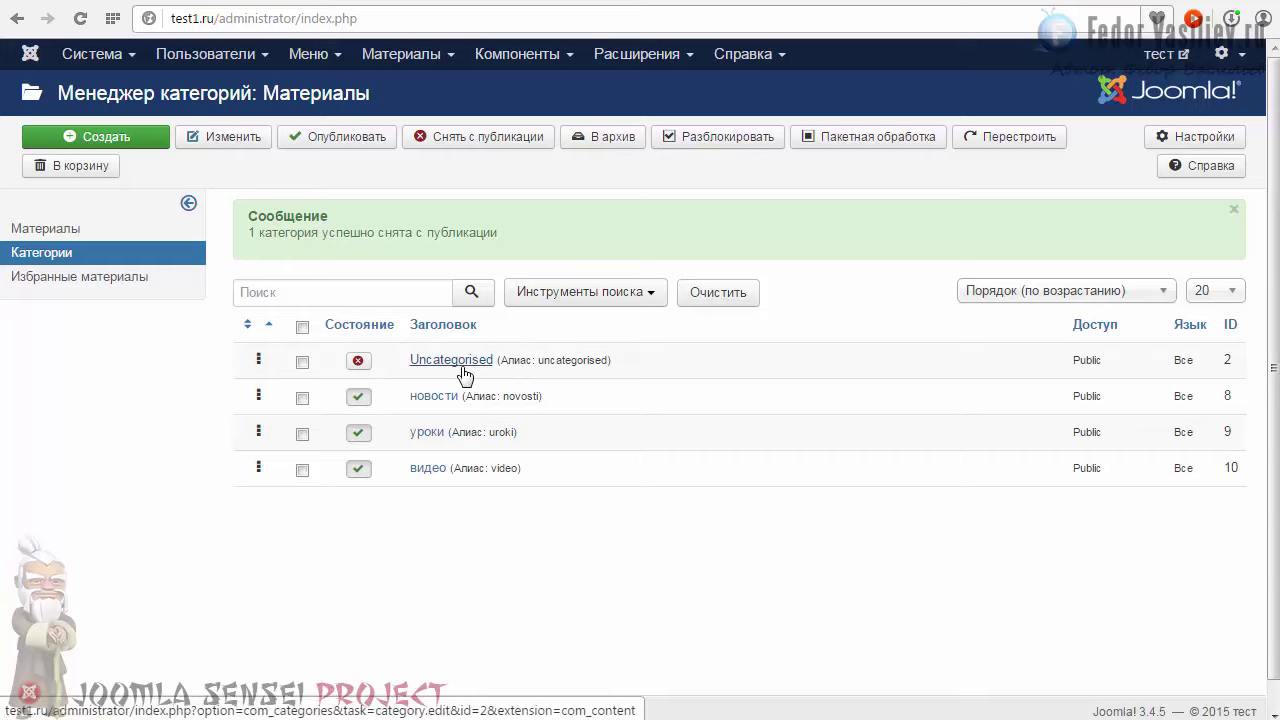
{"action": "left_click", "coordinate": [358, 362]}
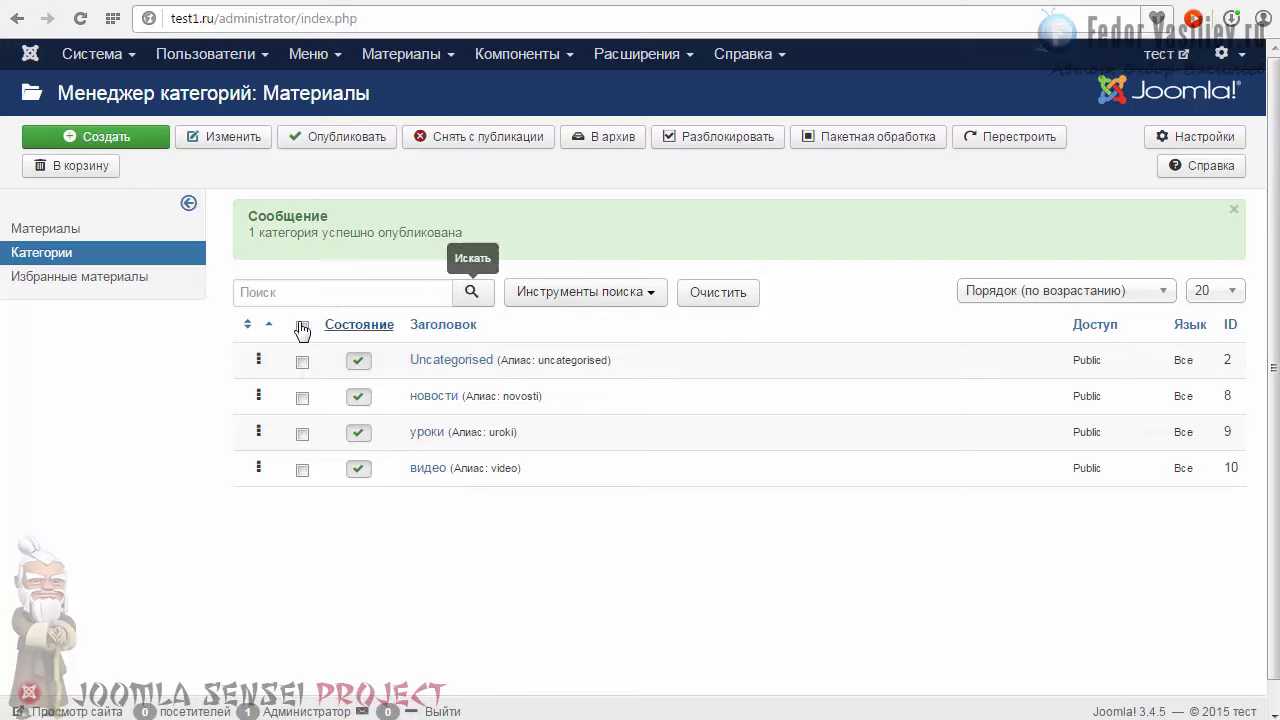
Examine the category list's search filters, including the access level and language choices, and clear the filters
{"action": "left_click", "coordinate": [592, 295]}
{"action": "left_click", "coordinate": [354, 286]}
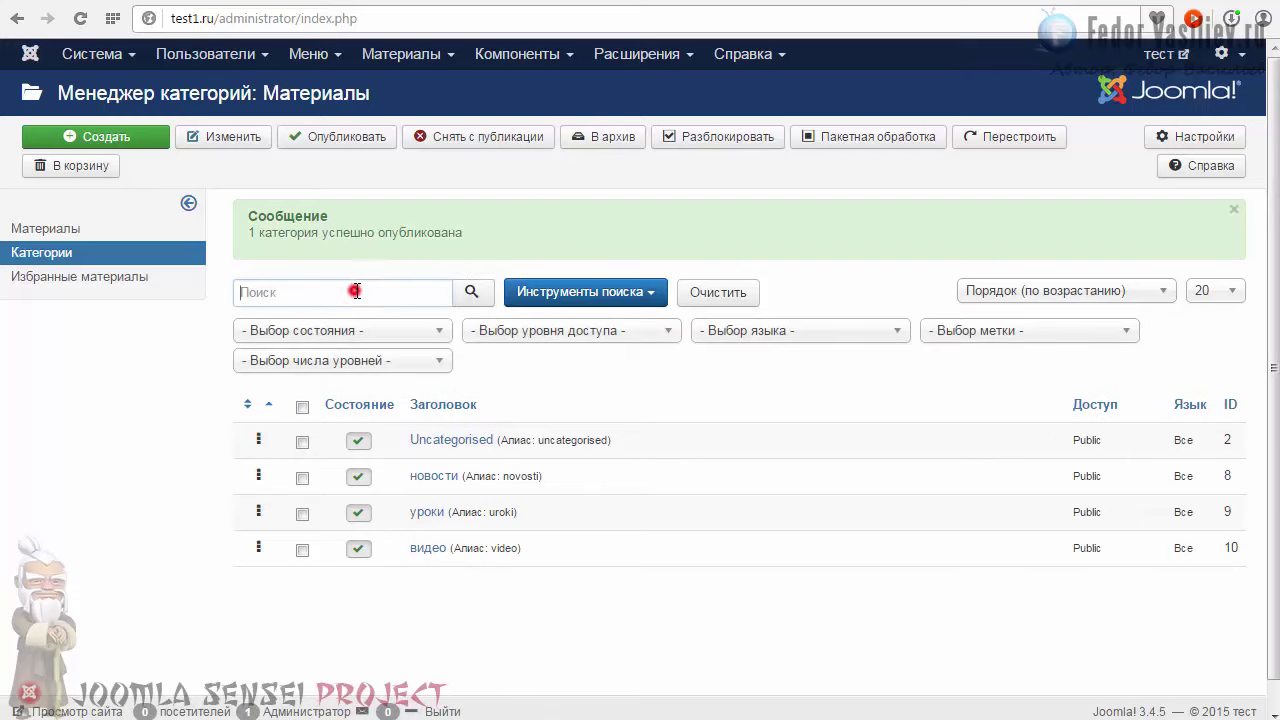
{"action": "left_click", "coordinate": [556, 331]}
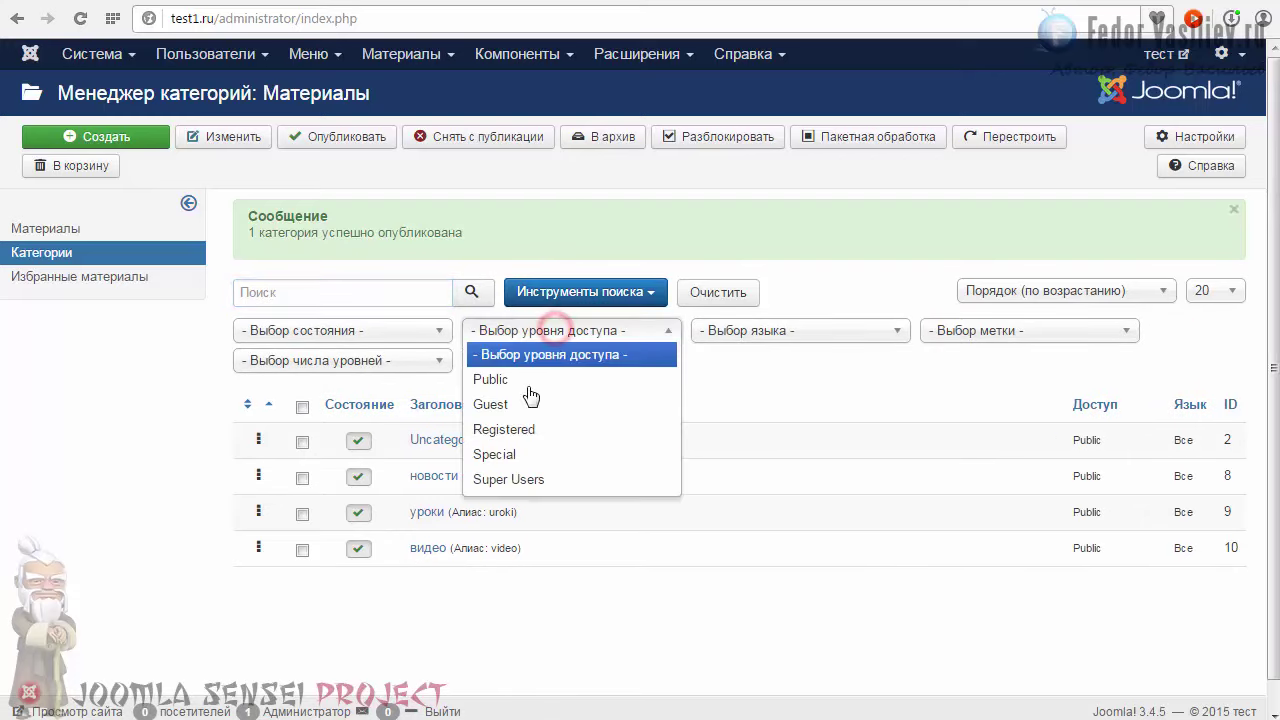
{"action": "left_click", "coordinate": [724, 393]}
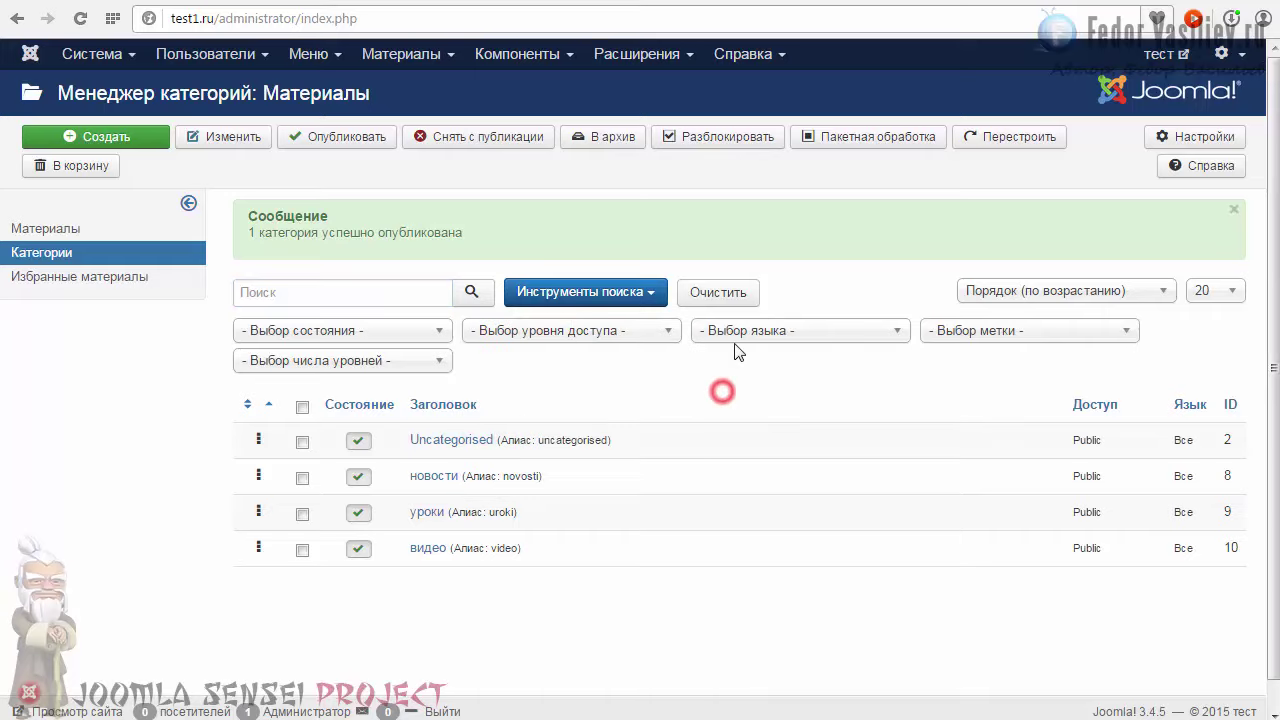
{"action": "left_click", "coordinate": [704, 331]}
{"action": "left_click", "coordinate": [742, 331]}
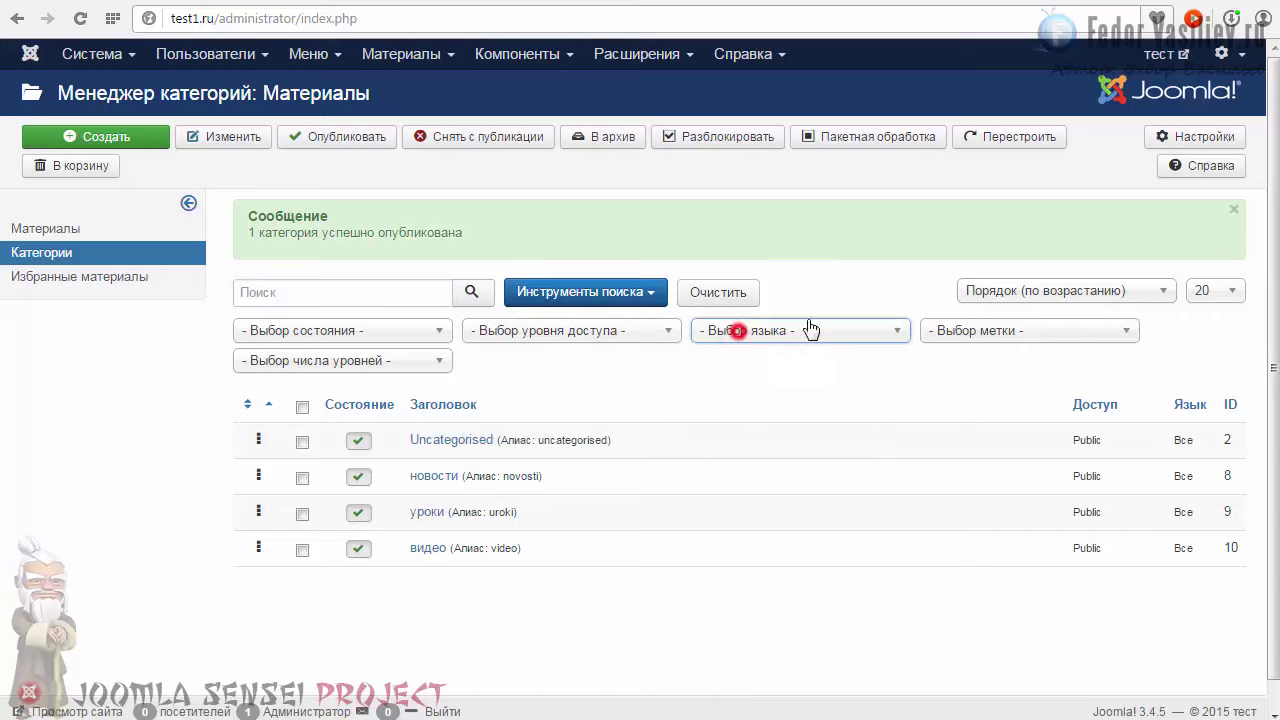
{"action": "left_click", "coordinate": [598, 290]}
{"action": "left_click", "coordinate": [593, 291]}
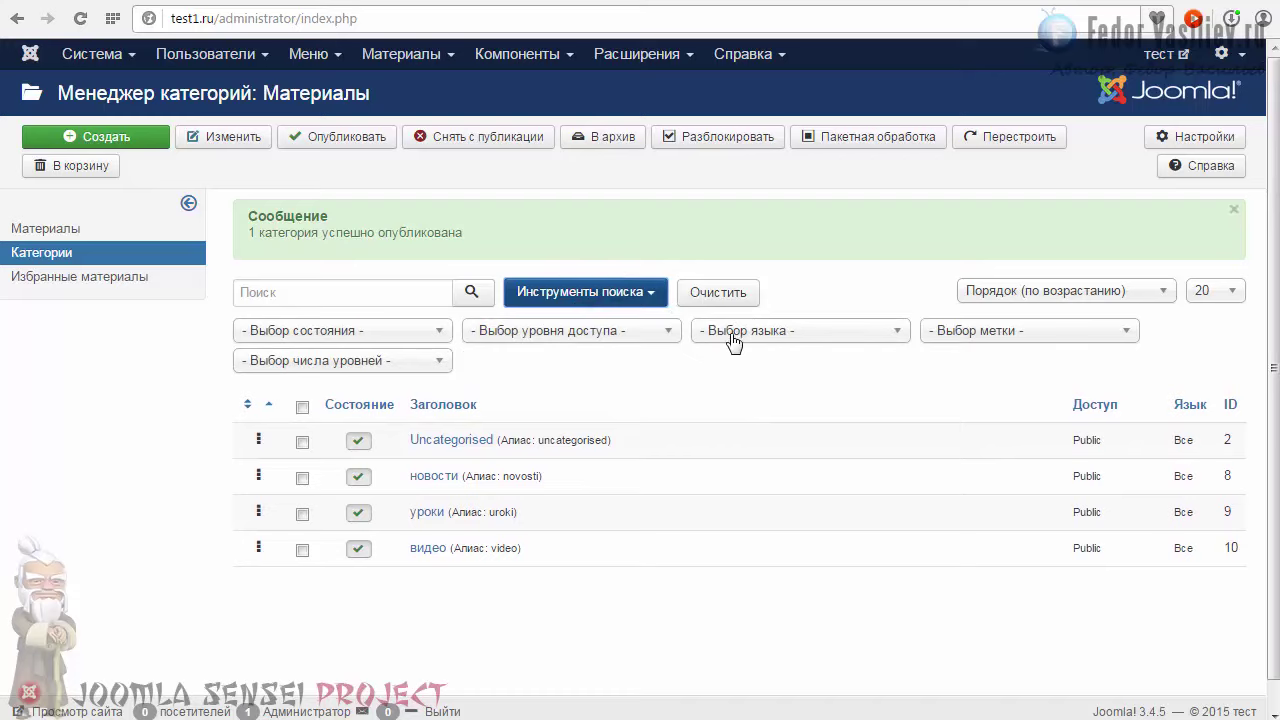
{"action": "left_click", "coordinate": [703, 296]}
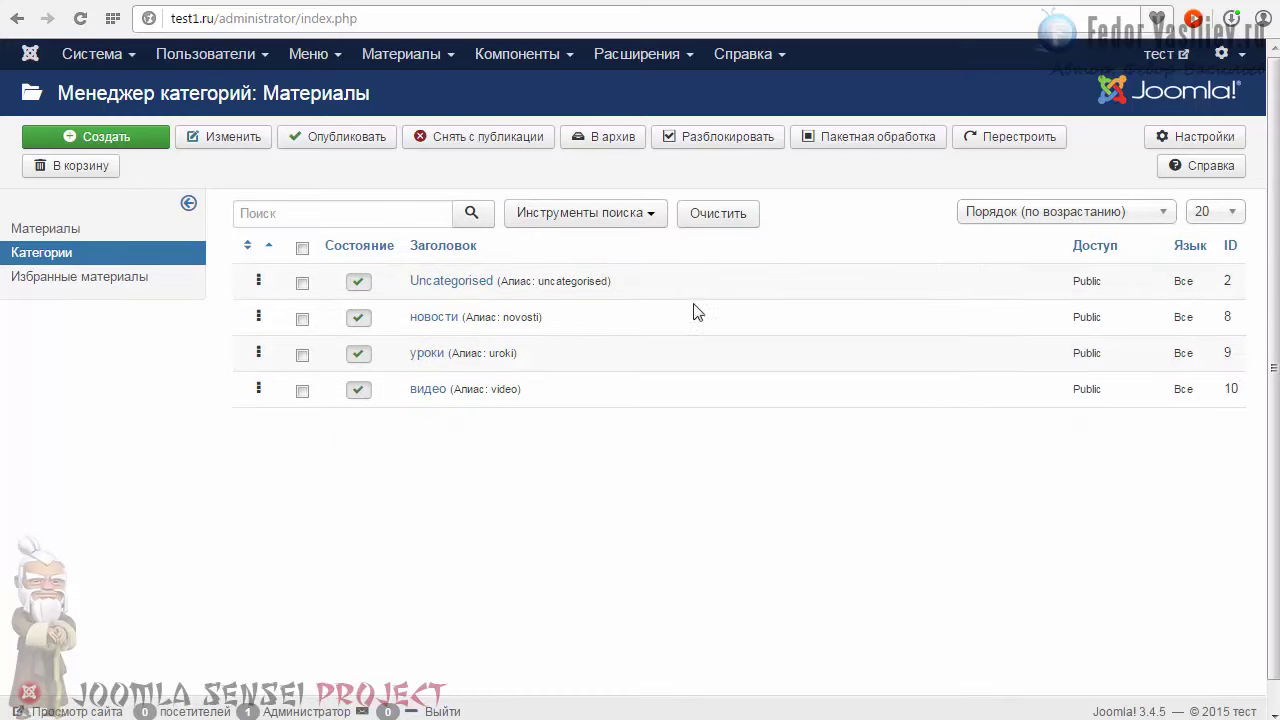
Enter aaaaa as the category search text and clear it again
{"action": "left_click", "coordinate": [357, 212]}
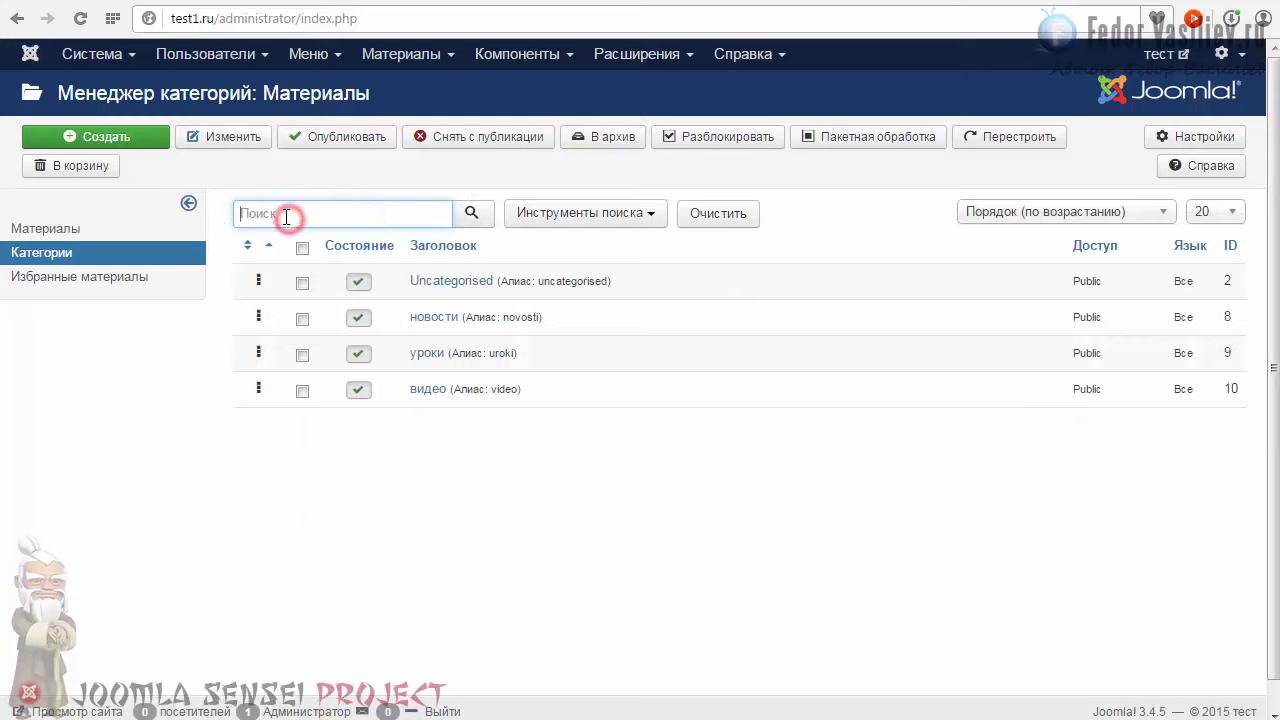
{"action": "type", "text": "aaaaa"}
{"action": "left_click", "coordinate": [716, 216]}
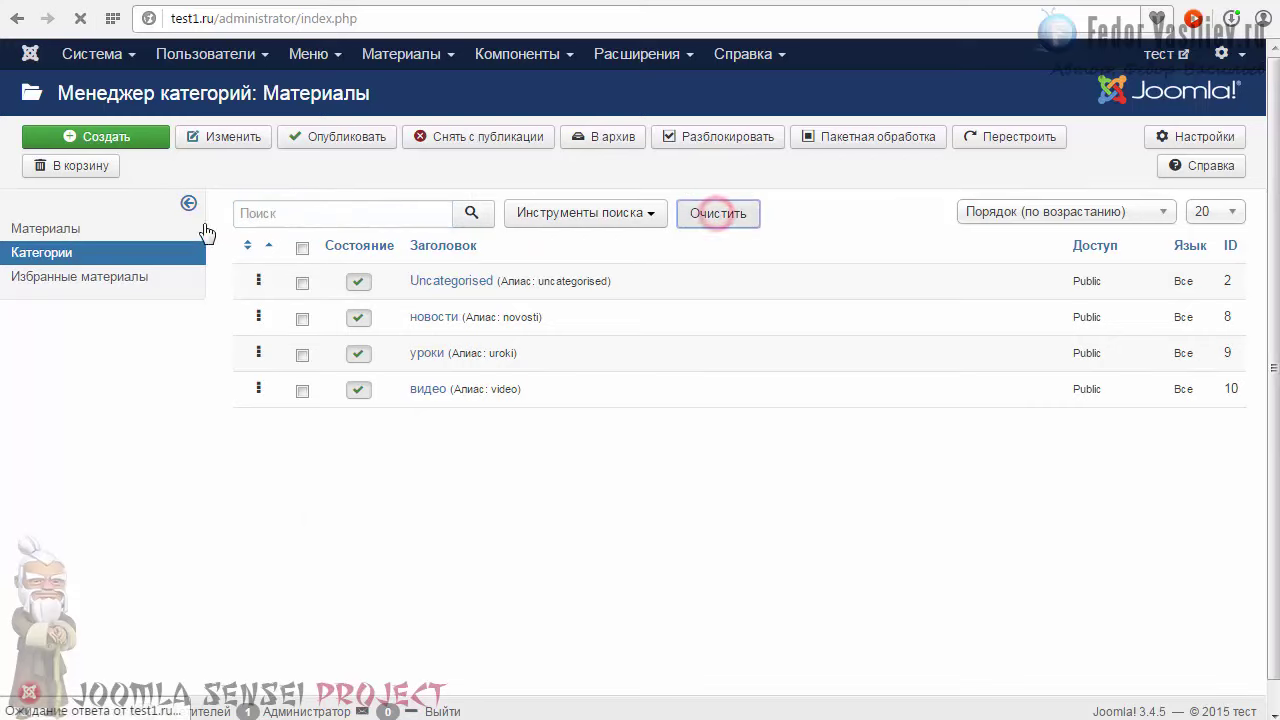
Examine the sort order options available for the category list without changing the order
{"action": "left_click", "coordinate": [250, 212]}
{"action": "left_click", "coordinate": [1030, 214]}
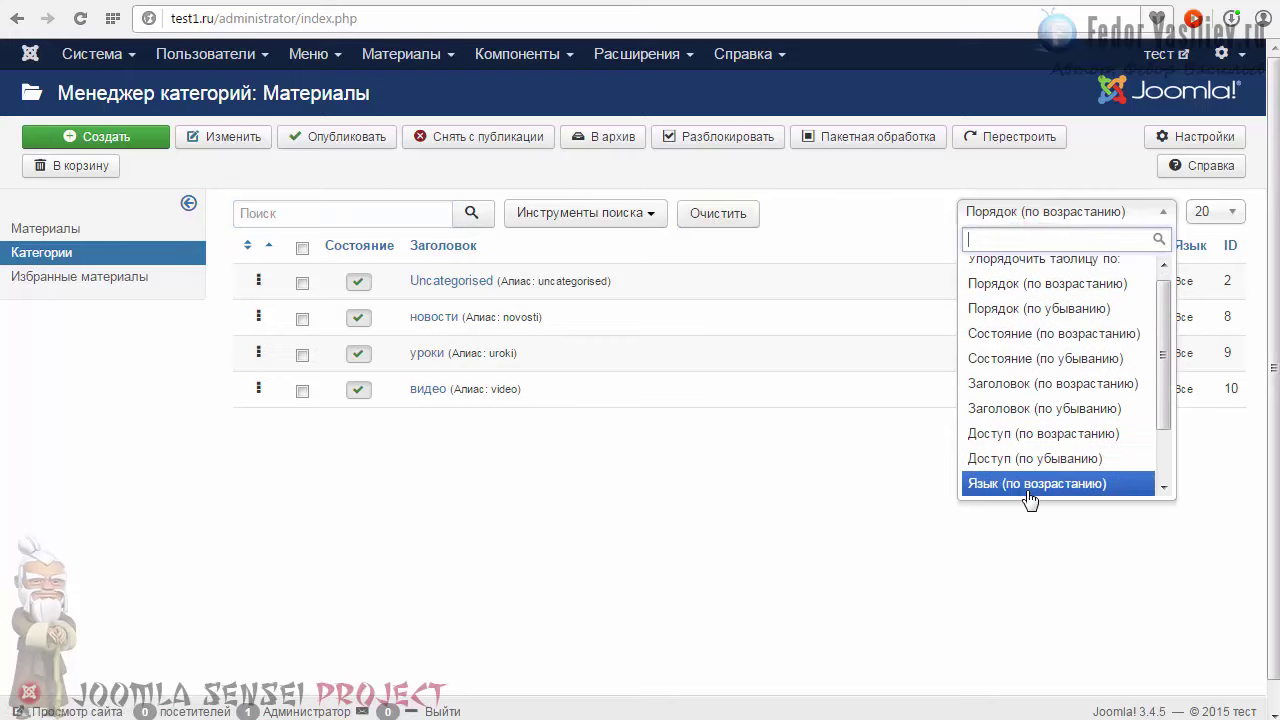
{"action": "left_click", "coordinate": [903, 238]}
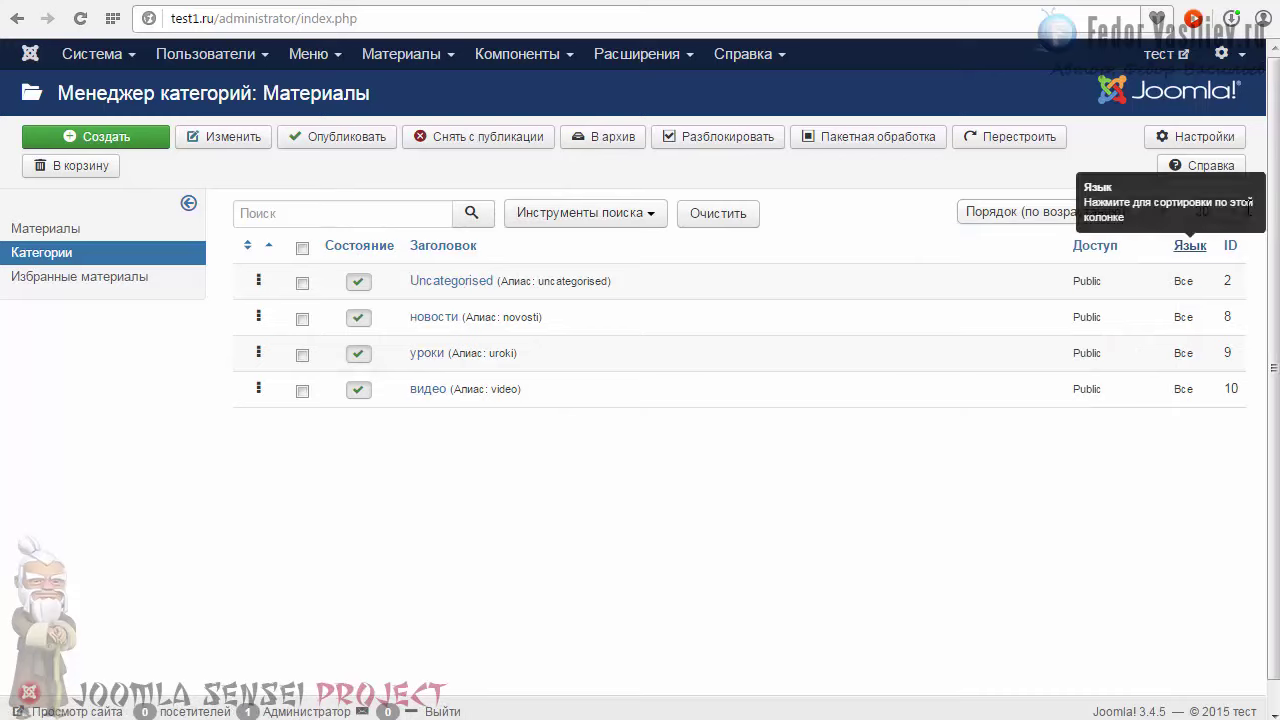
Set the number of categories displayed per page to Все
{"action": "left_click", "coordinate": [1230, 216]}
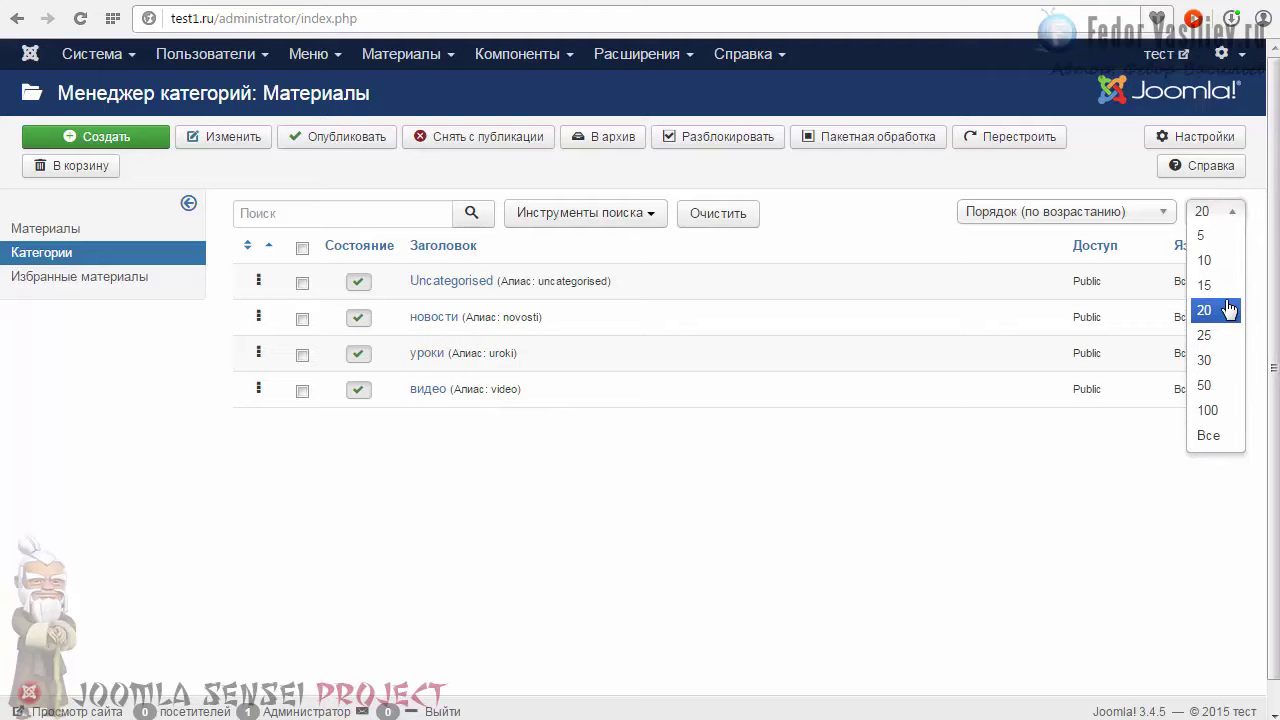
{"action": "left_click", "coordinate": [1231, 212]}
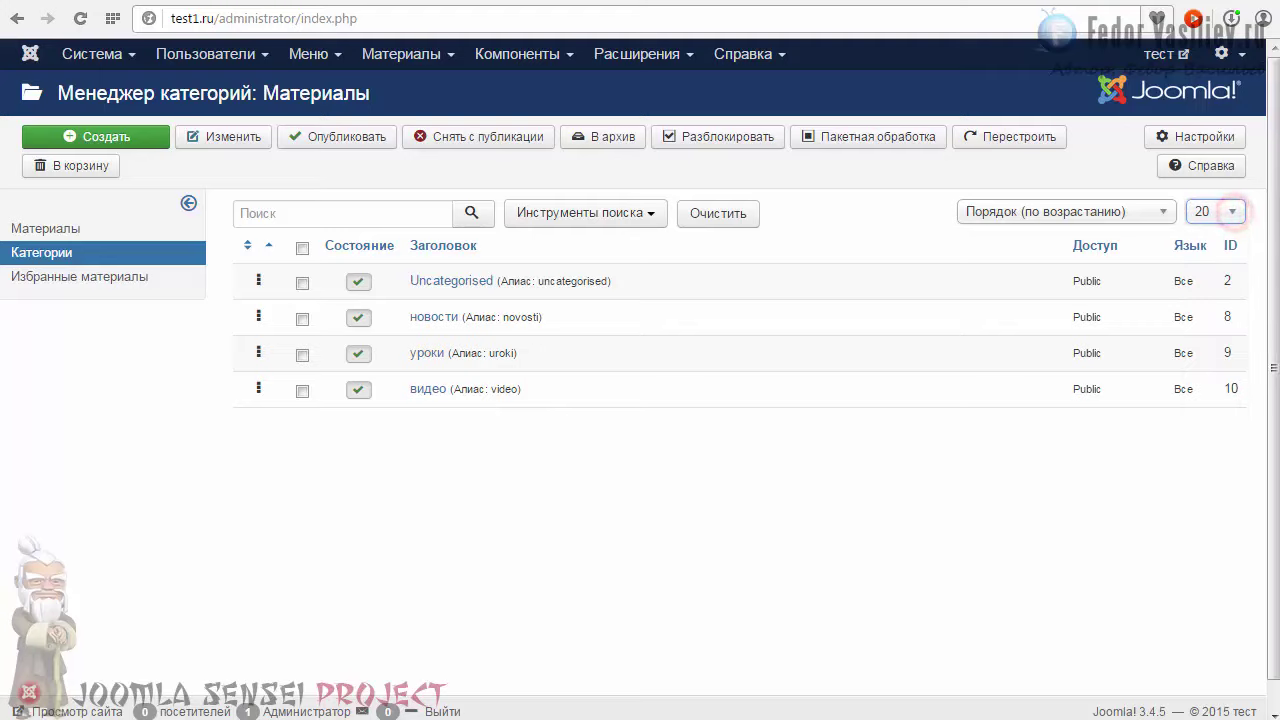
{"action": "scroll", "coordinate": [520, 493], "scroll_direction": "down", "scroll_amount": 1}
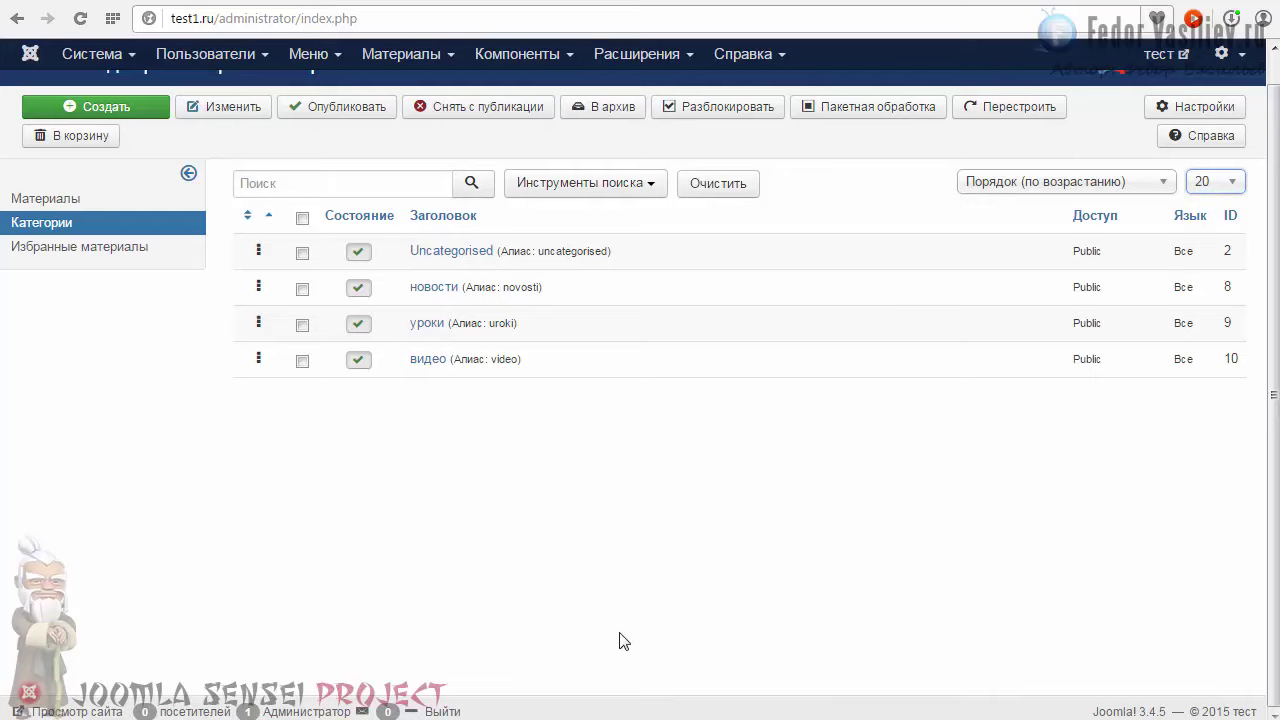
{"action": "left_click", "coordinate": [1230, 182]}
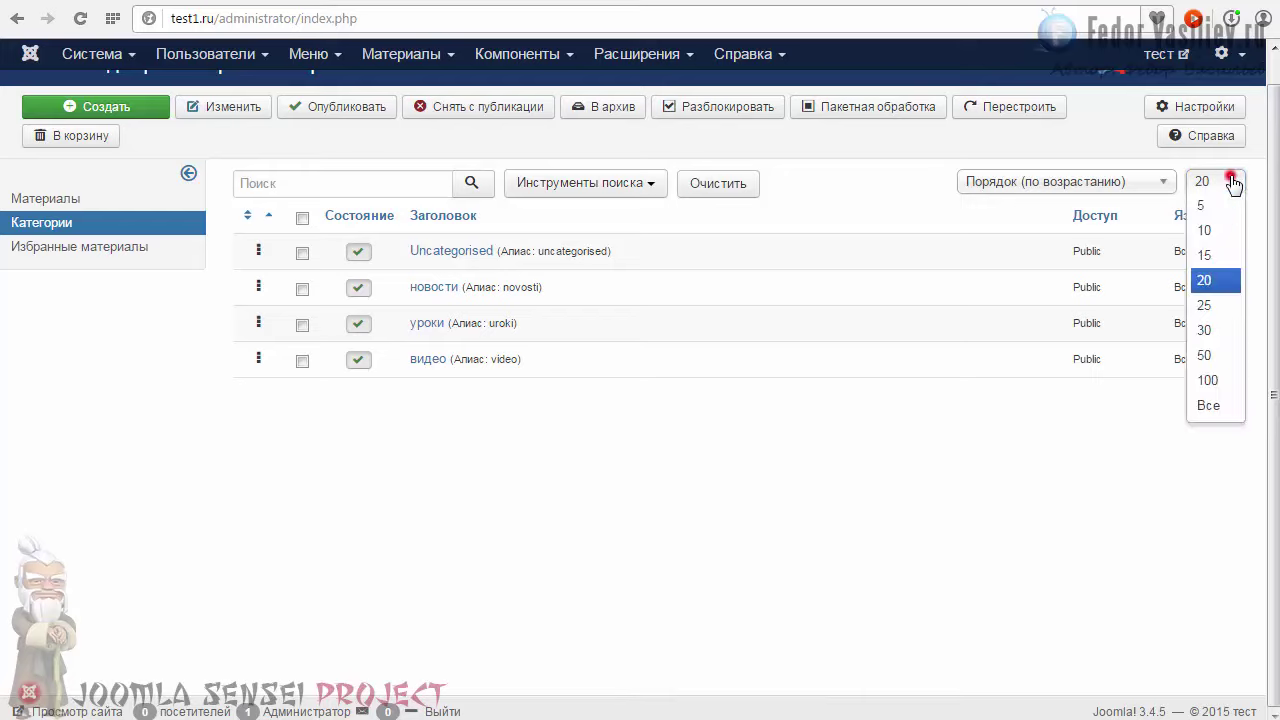
{"action": "left_click", "coordinate": [1217, 410]}
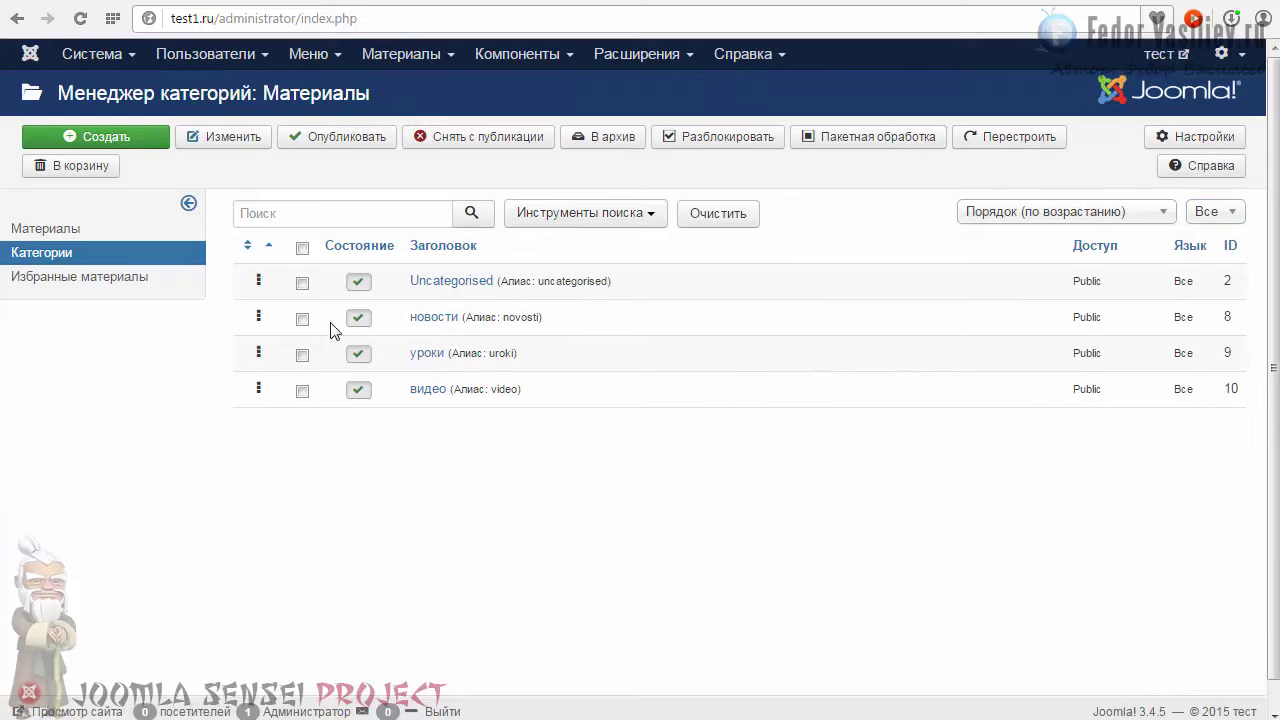
Reorder the categories by moving новости above Uncategorised and видео to the top of the list
{"action": "left_click", "coordinate": [256, 317]}
{"action": "left_click", "coordinate": [256, 317]}
{"action": "left_click_drag", "start_coordinate": [256, 317], "coordinate": [257, 265]}
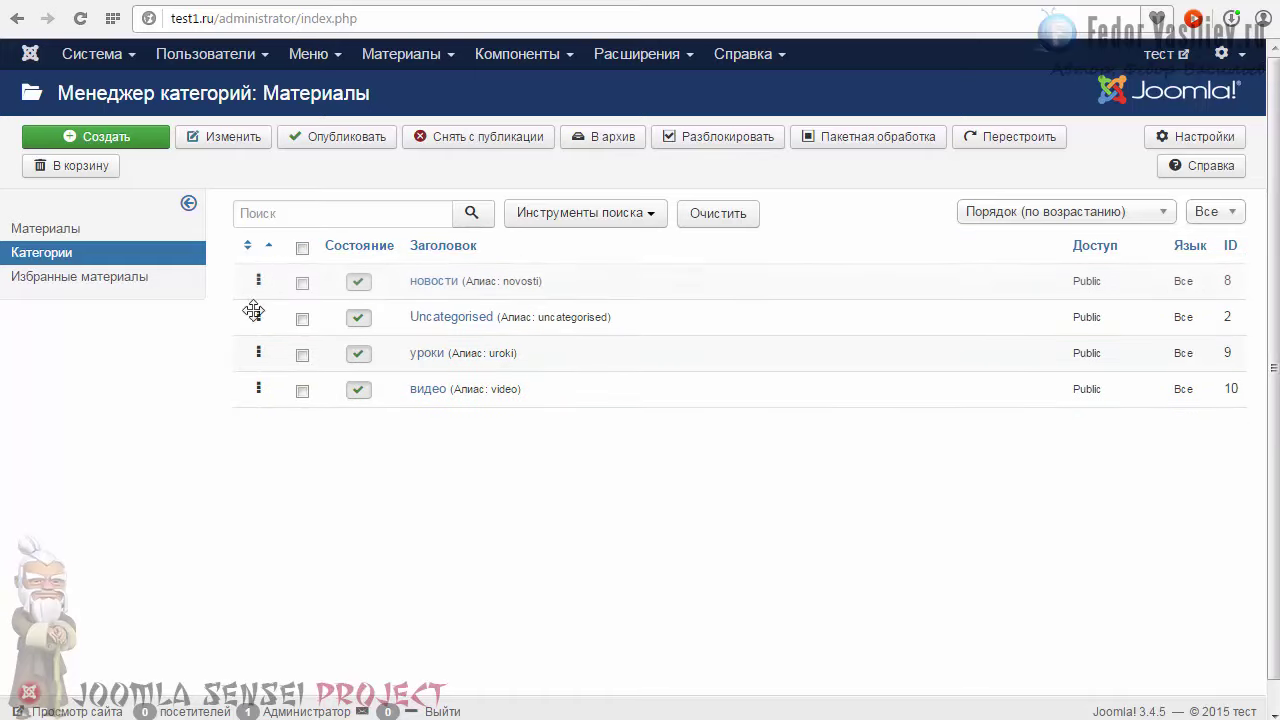
{"action": "left_click_drag", "start_coordinate": [257, 385], "coordinate": [260, 303]}
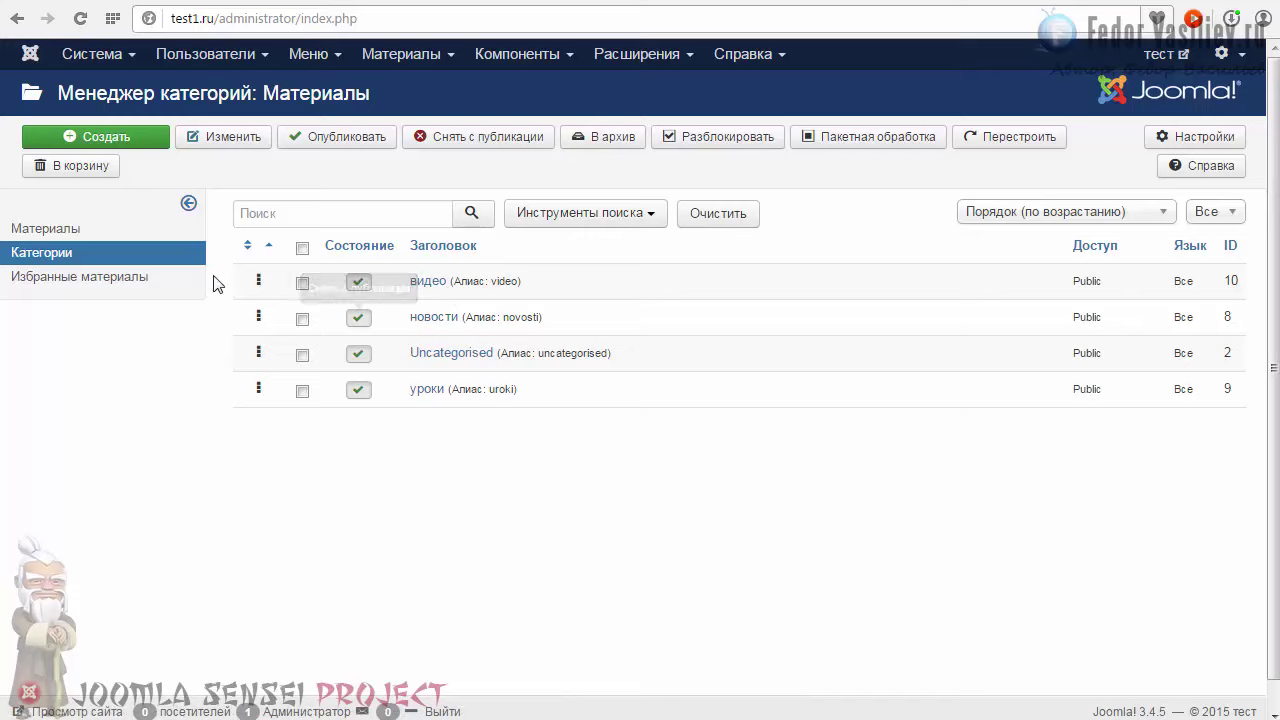
{"action": "left_click", "coordinate": [268, 241]}
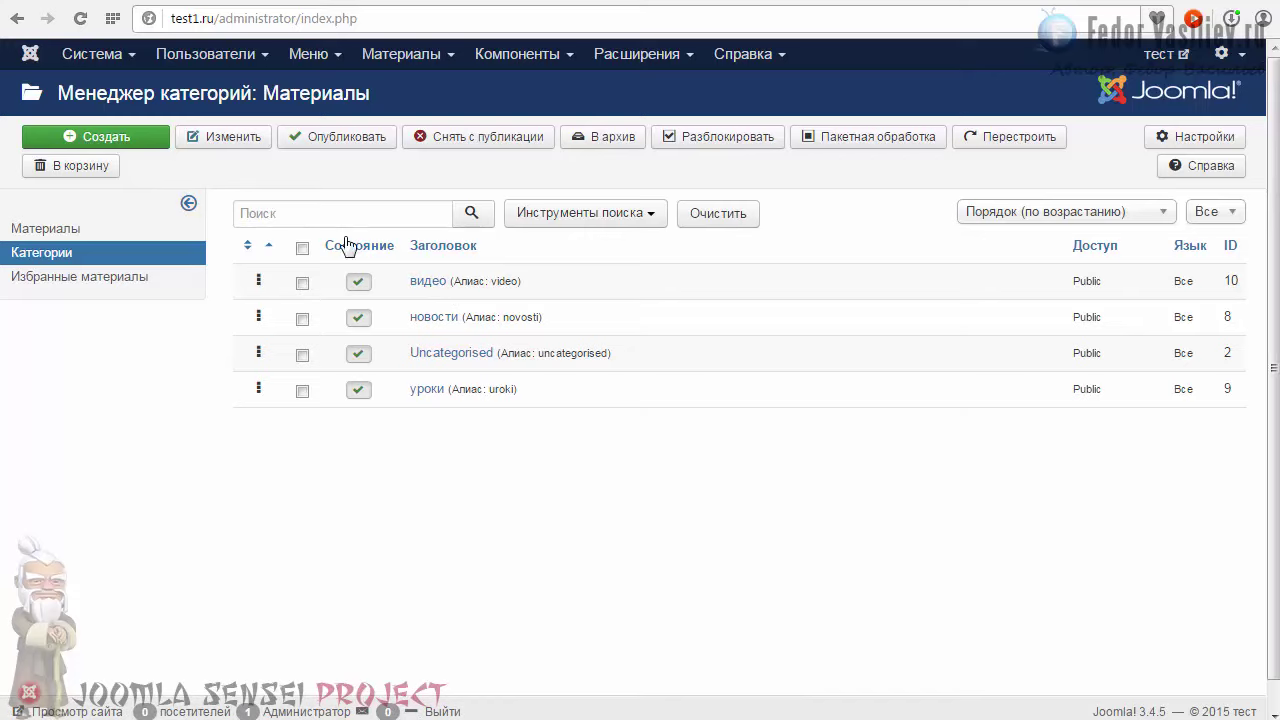
Check the article manager for existing articles and return to the category list
{"action": "left_click", "coordinate": [60, 231]}
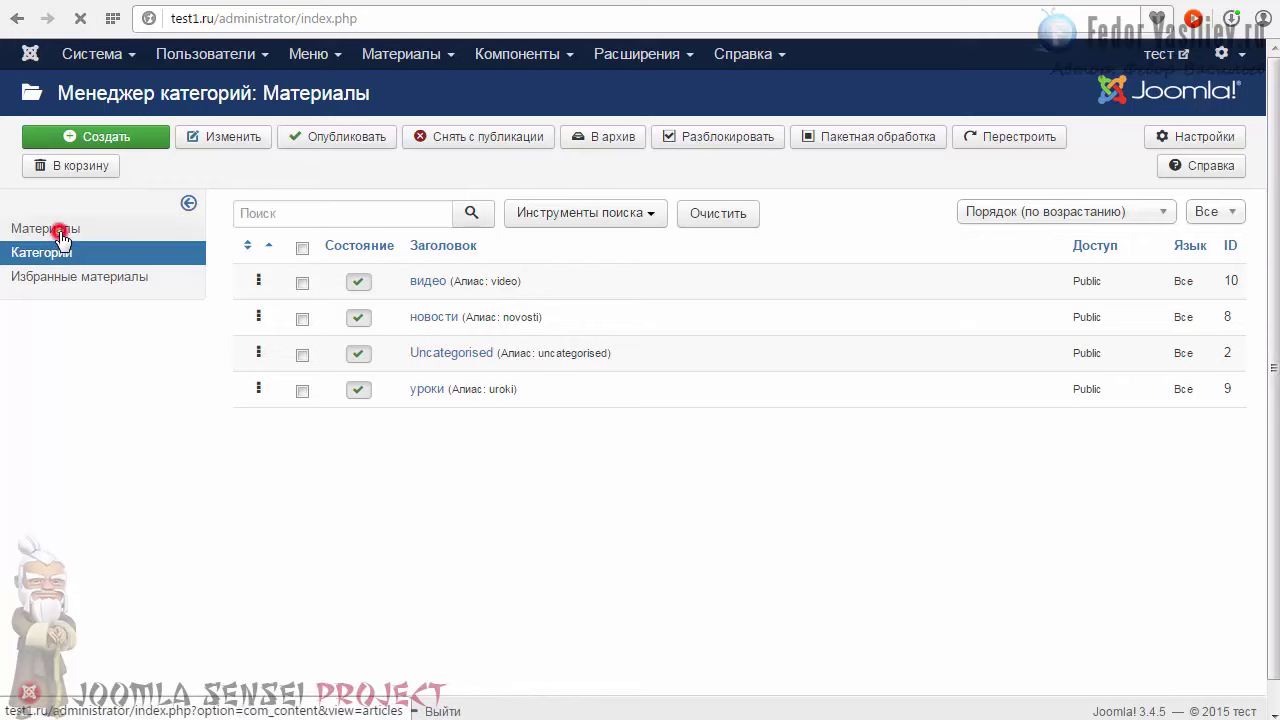
{"action": "left_click_drag", "start_coordinate": [258, 268], "coordinate": [434, 271]}
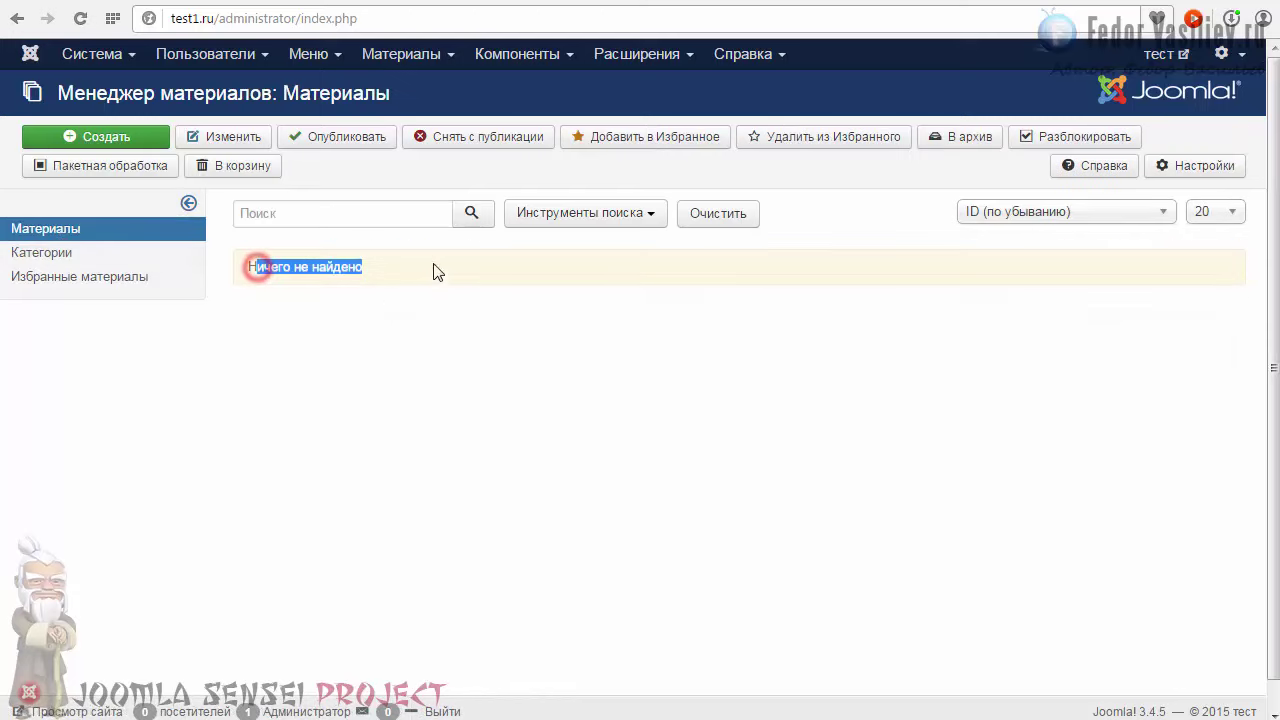
{"action": "left_click", "coordinate": [409, 340]}
{"action": "left_click", "coordinate": [79, 260]}
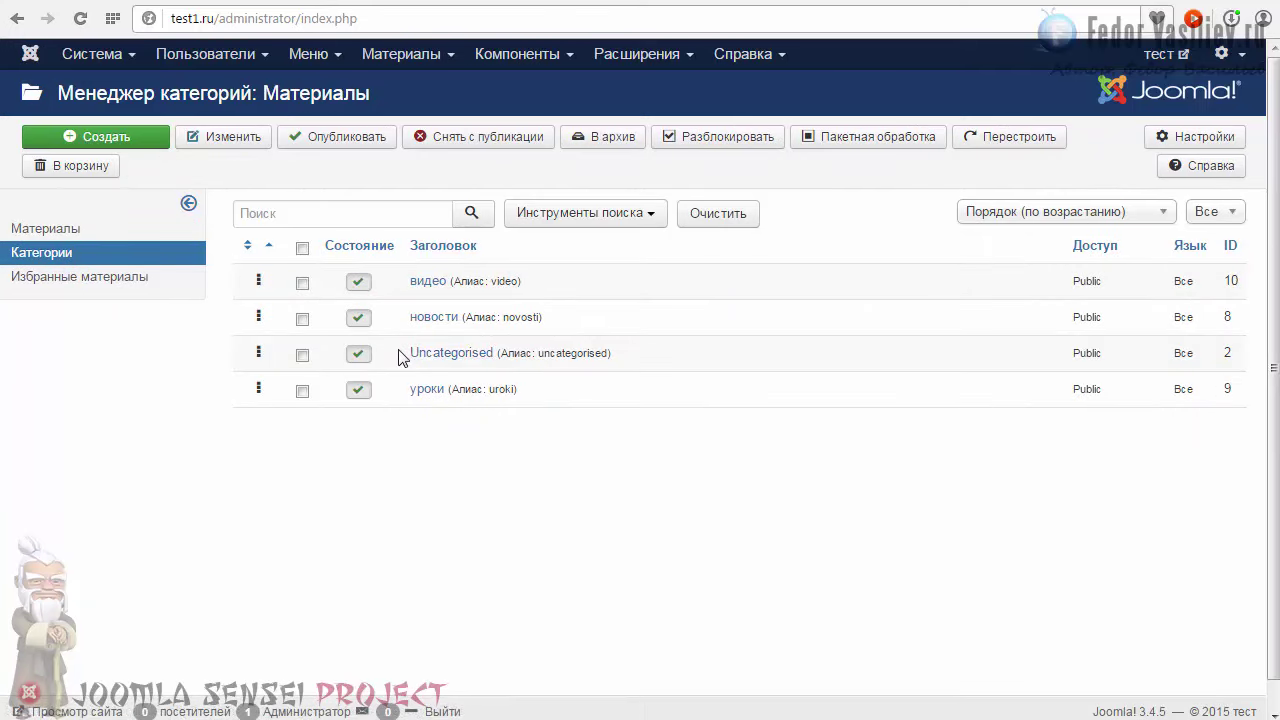
Move the Uncategorised category to the trash
{"action": "left_click_drag", "start_coordinate": [402, 350], "coordinate": [505, 378]}
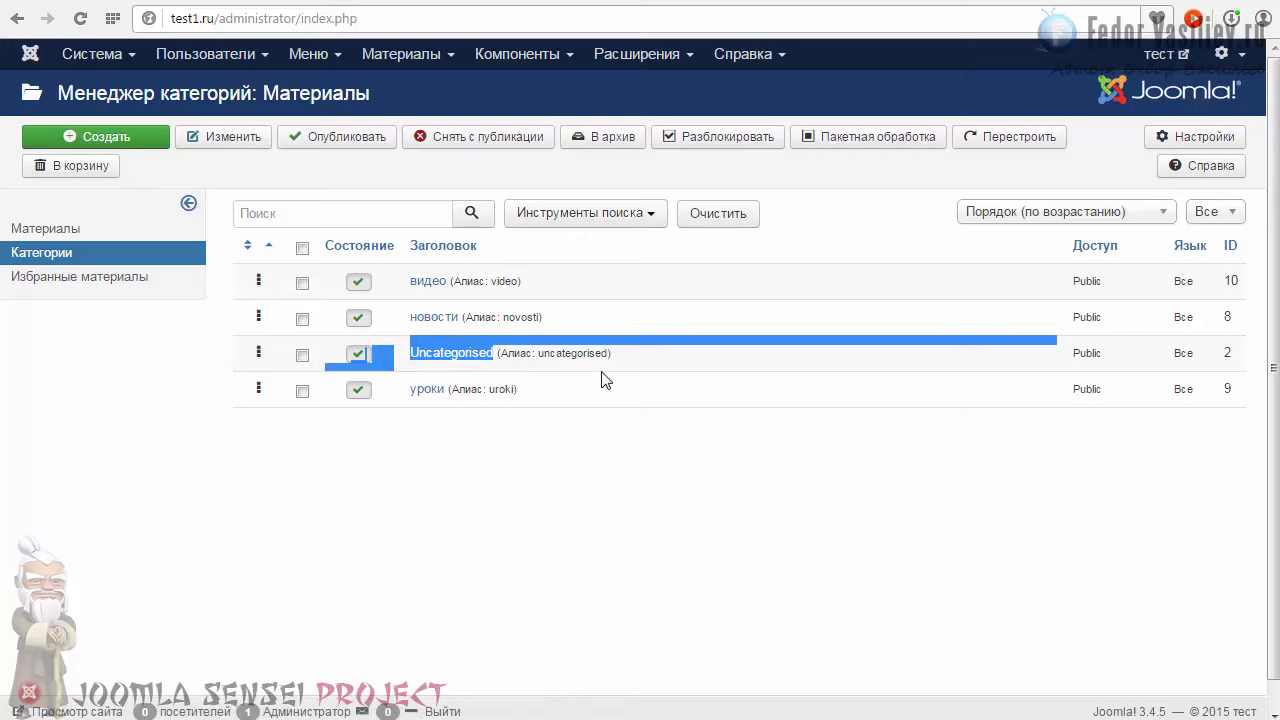
{"action": "left_click", "coordinate": [641, 355]}
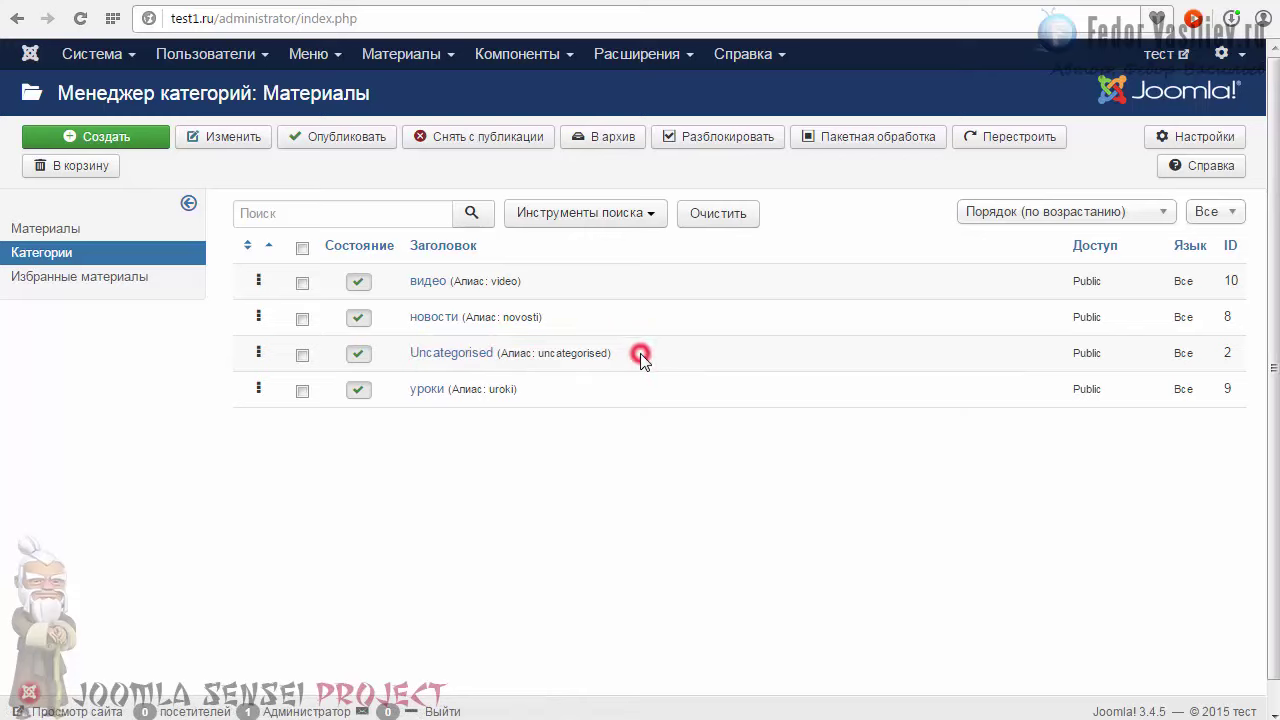
{"action": "left_click", "coordinate": [302, 355]}
{"action": "left_click", "coordinate": [60, 165]}
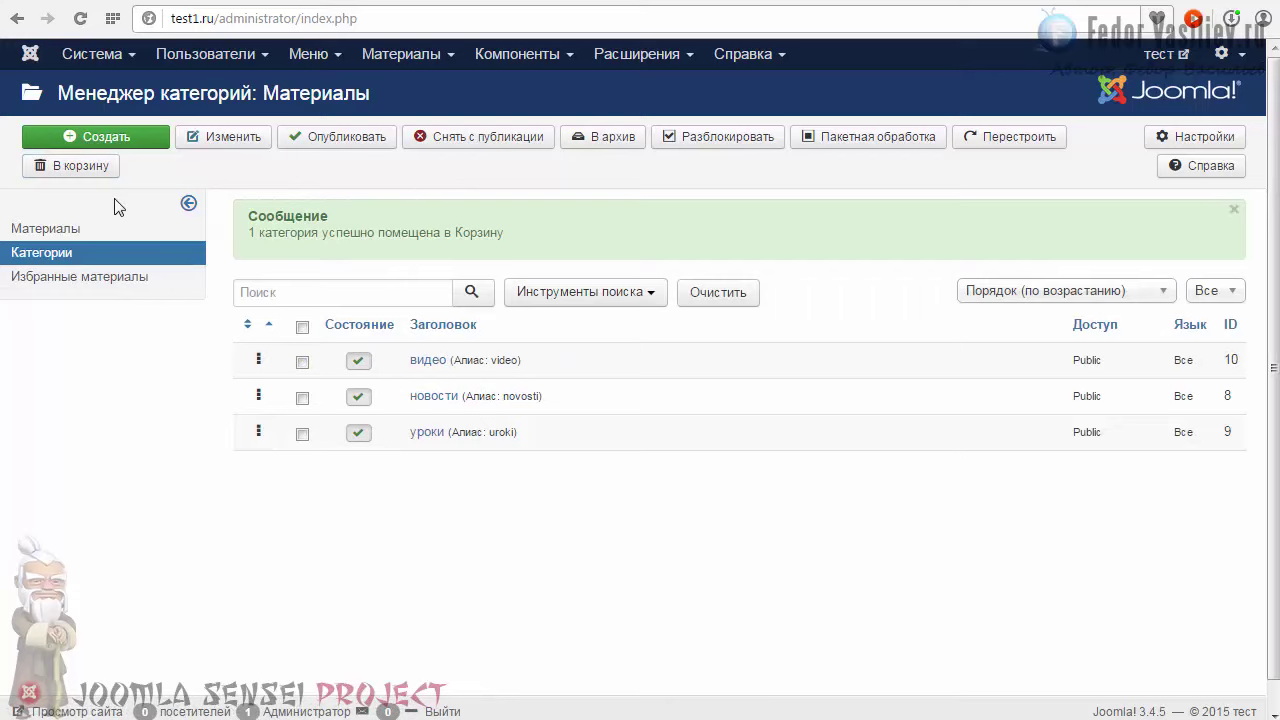
Filter the categories by the state В корзине, restore Uncategorised from the trash as published, and reset the state filter
{"action": "left_click", "coordinate": [566, 298]}
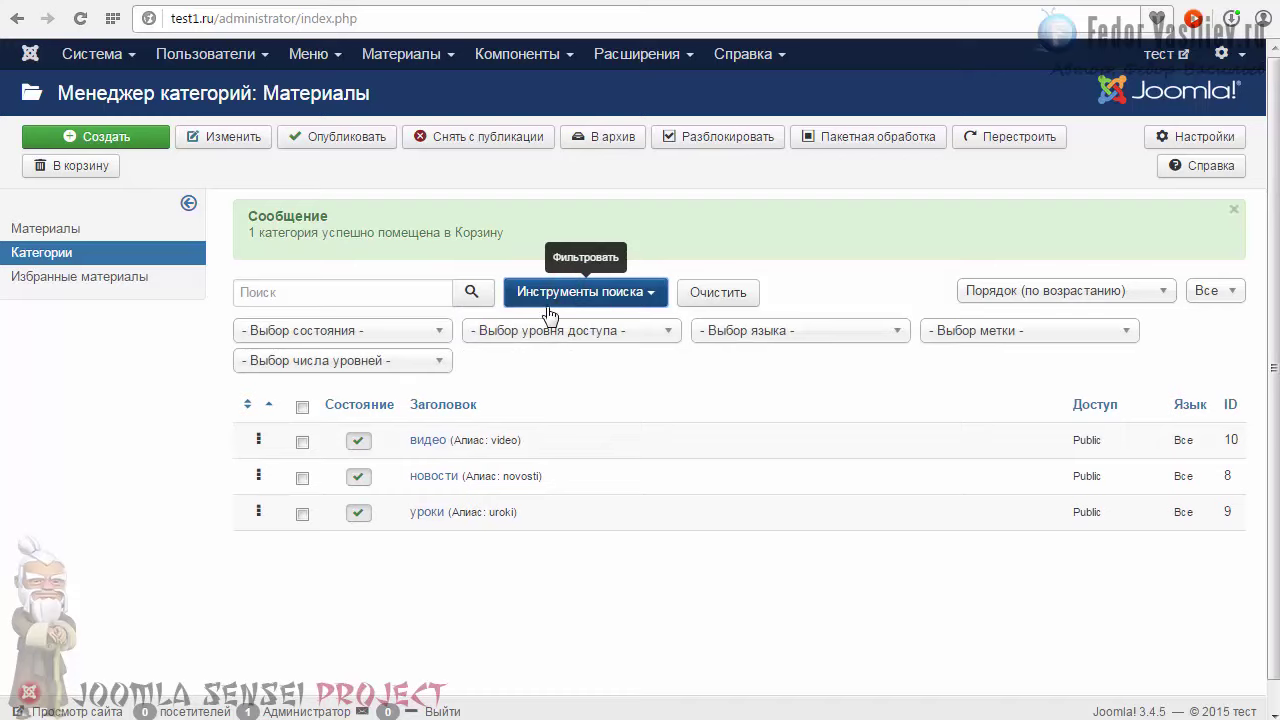
{"action": "left_click", "coordinate": [432, 335]}
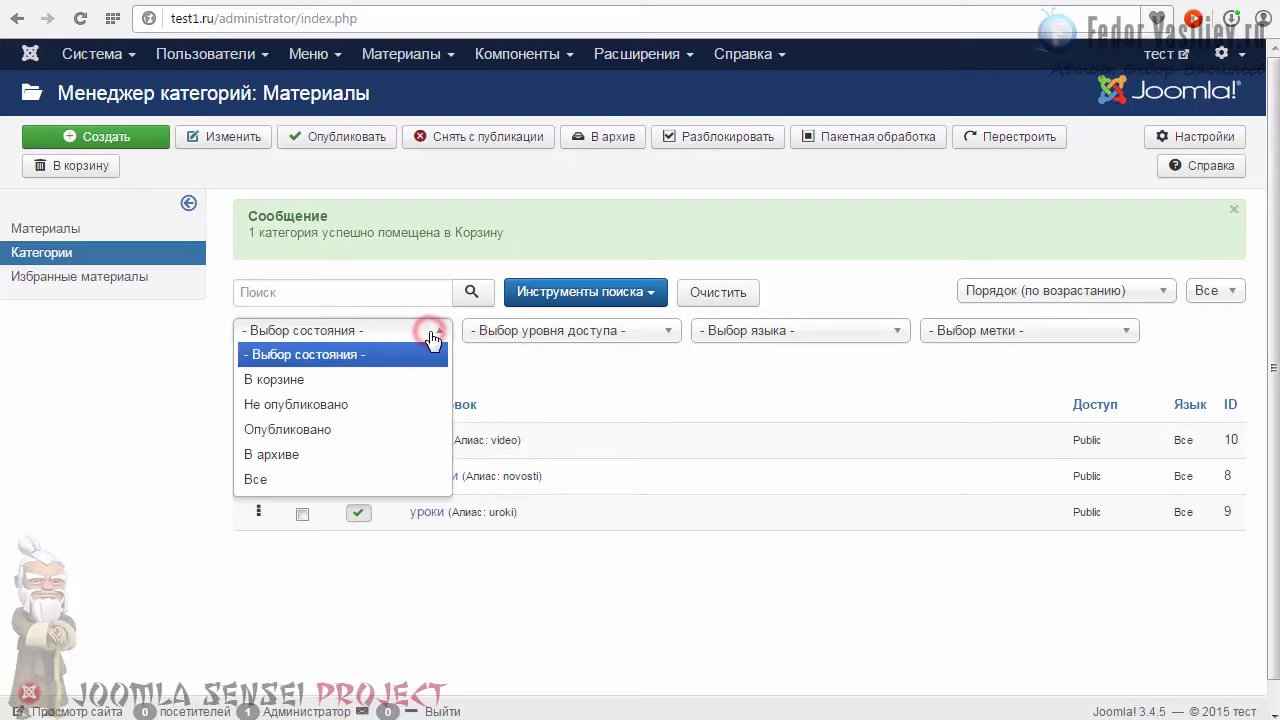
{"action": "left_click", "coordinate": [288, 379]}
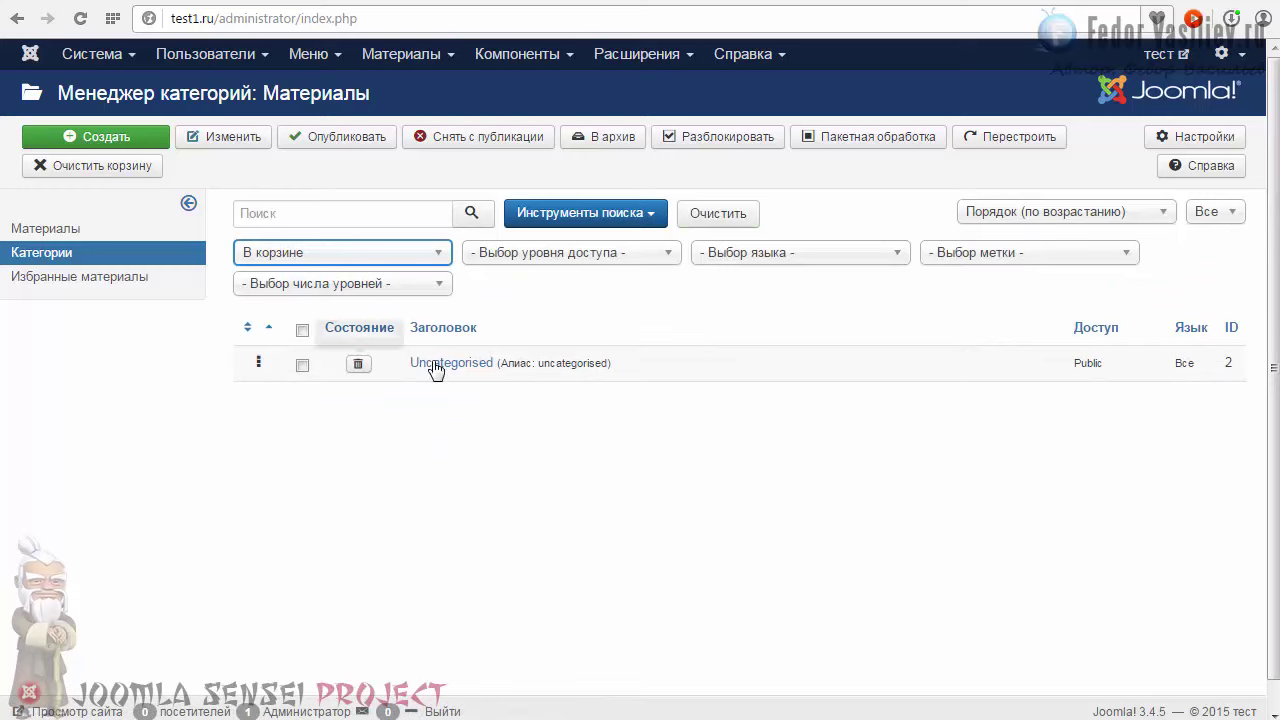
{"action": "left_click", "coordinate": [358, 368]}
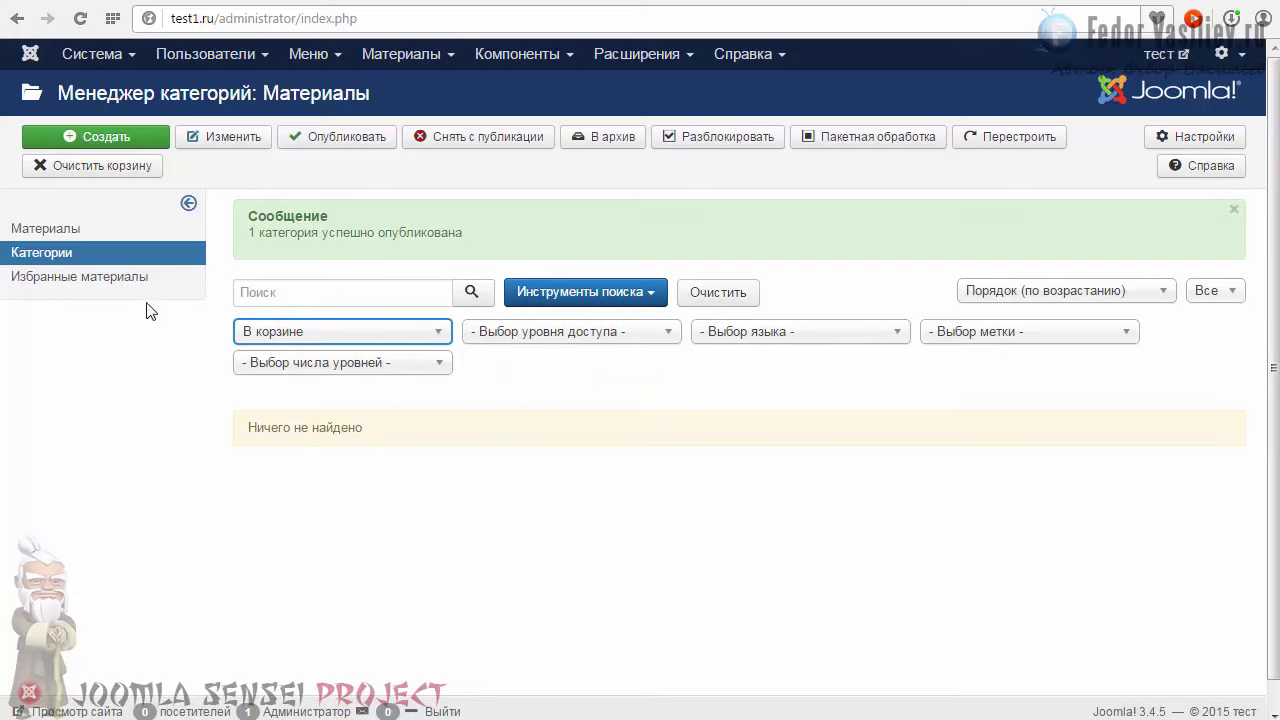
{"action": "left_click", "coordinate": [440, 332]}
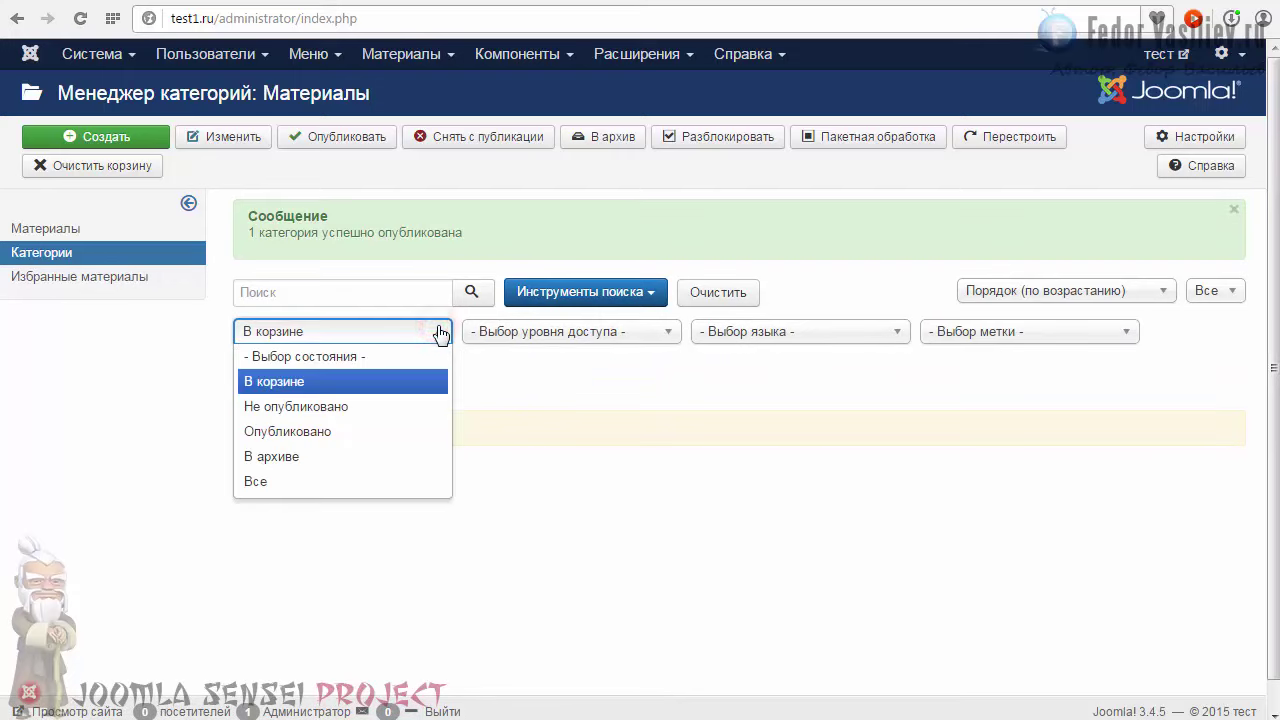
{"action": "left_click", "coordinate": [308, 358]}
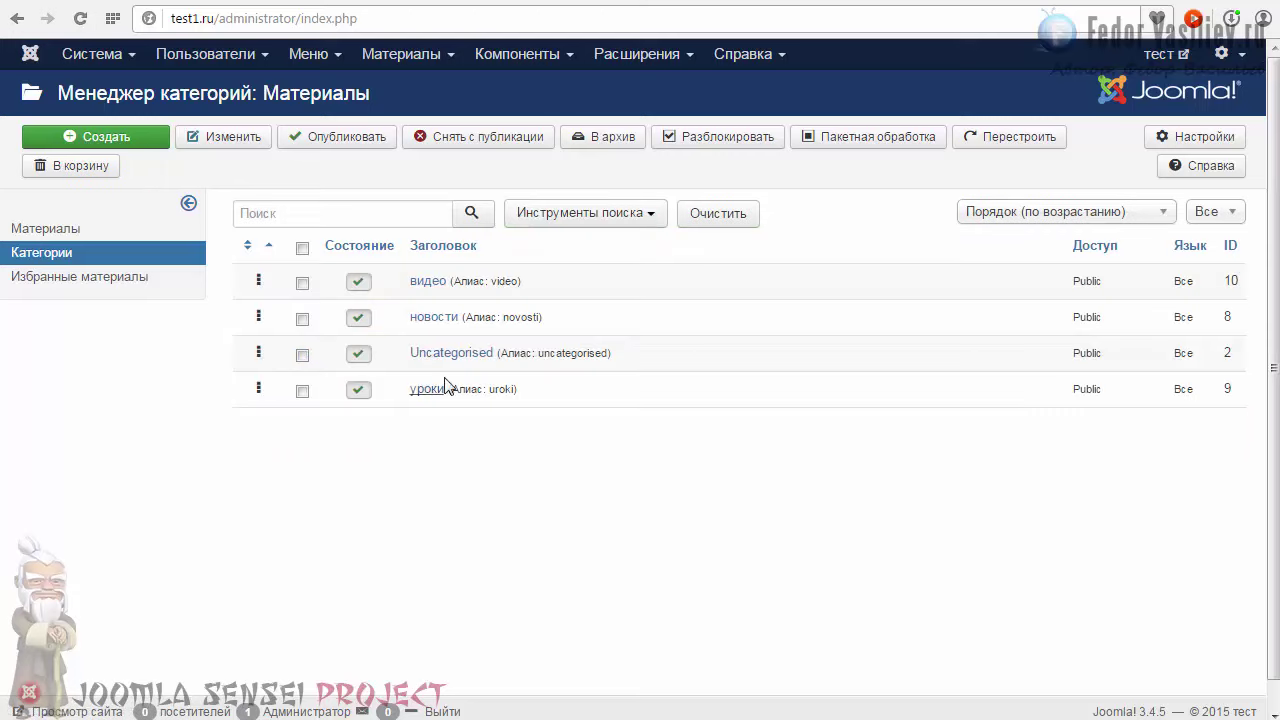
Trash the Uncategorised category again and filter the list by the state В корзине
{"action": "left_click", "coordinate": [303, 355]}
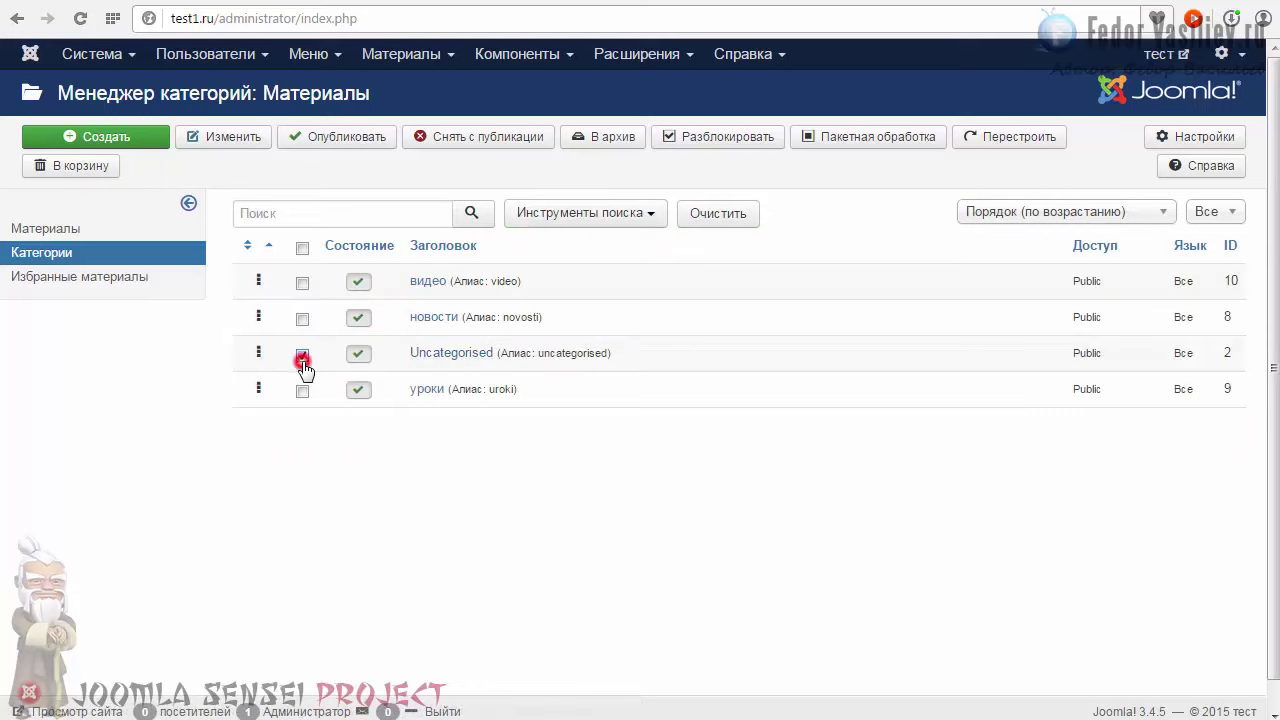
{"action": "left_click", "coordinate": [60, 165]}
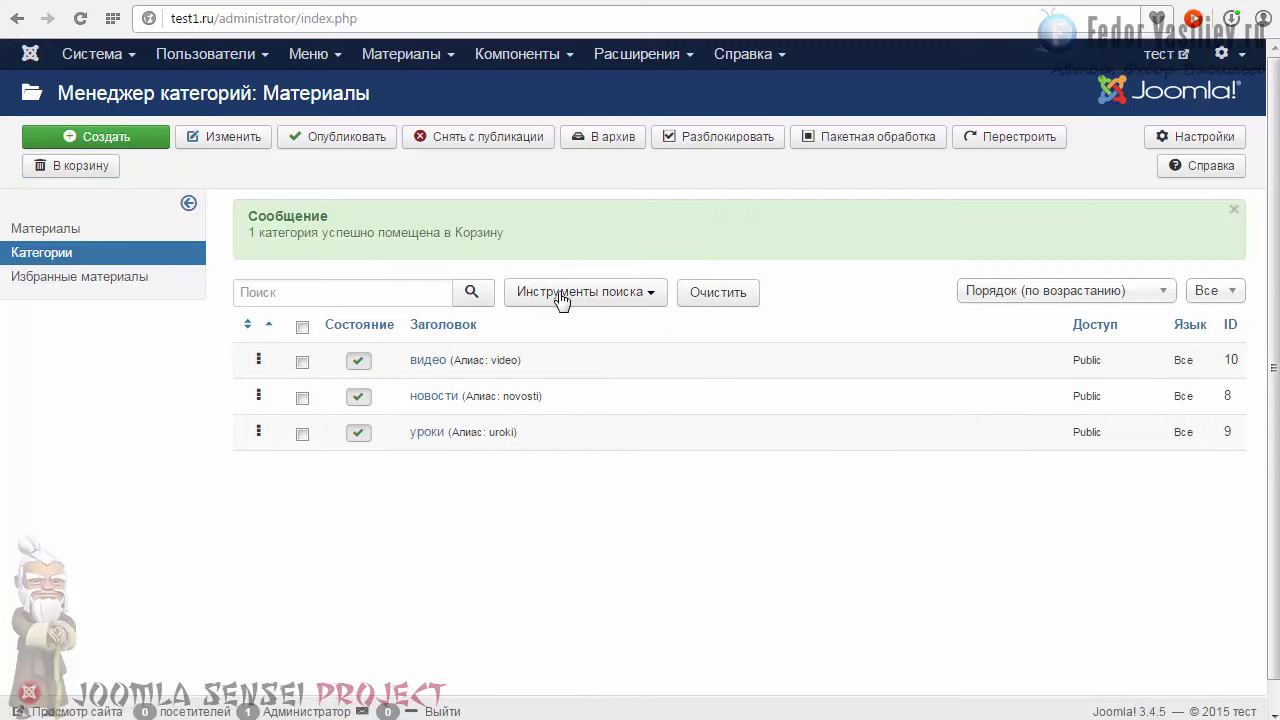
{"action": "left_click", "coordinate": [560, 292]}
{"action": "left_click", "coordinate": [340, 330]}
{"action": "left_click", "coordinate": [290, 374]}
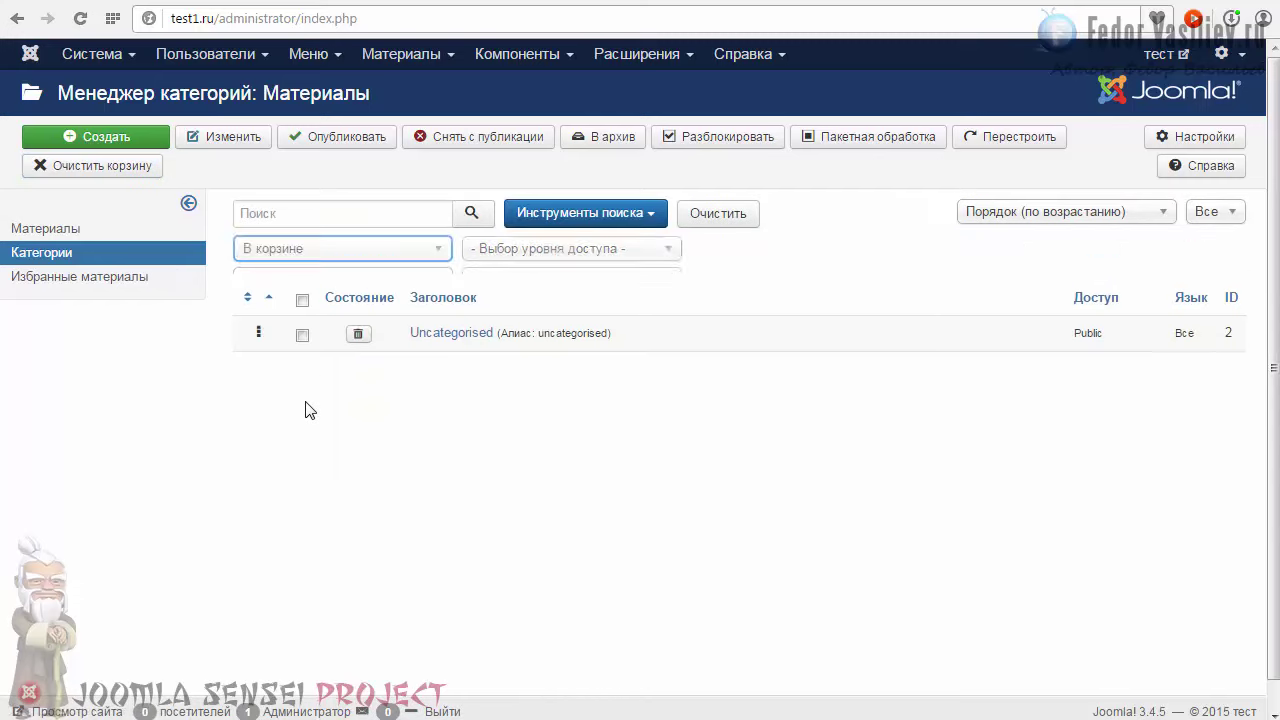
Permanently delete the trashed Uncategorised category and reset the state filter to show the regular category list
{"action": "left_click", "coordinate": [302, 366]}
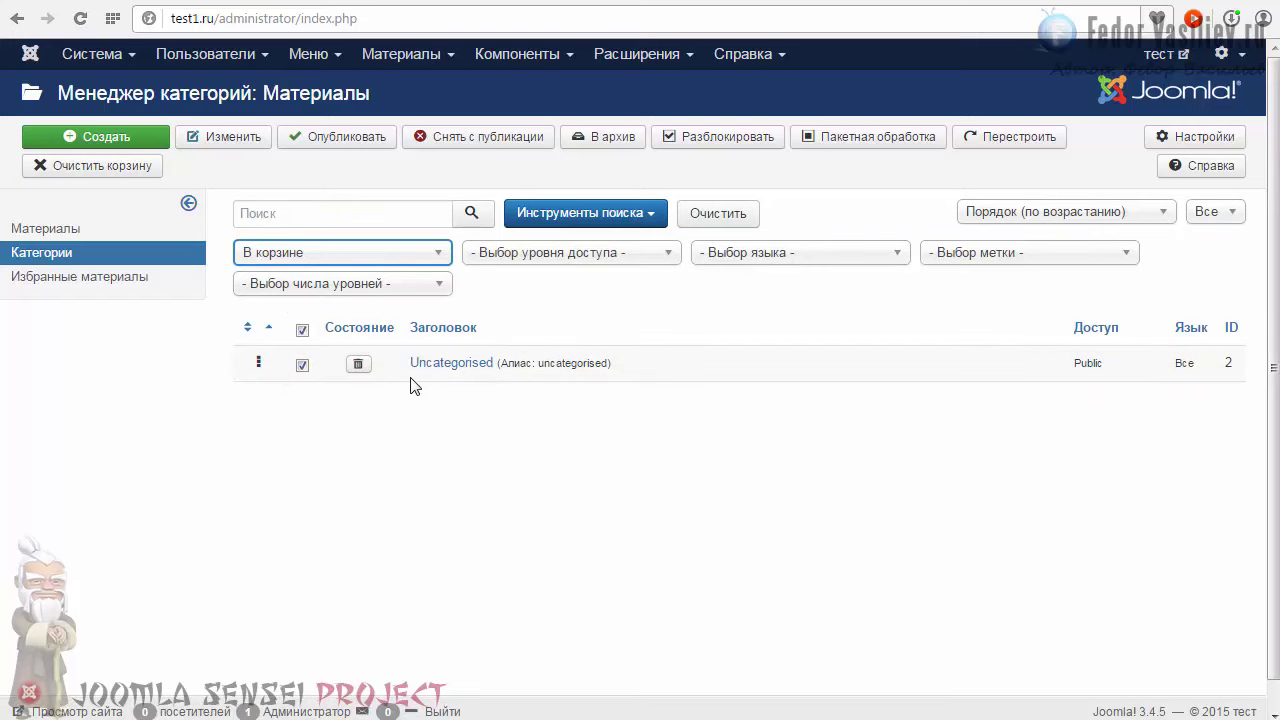
{"action": "left_click", "coordinate": [119, 173]}
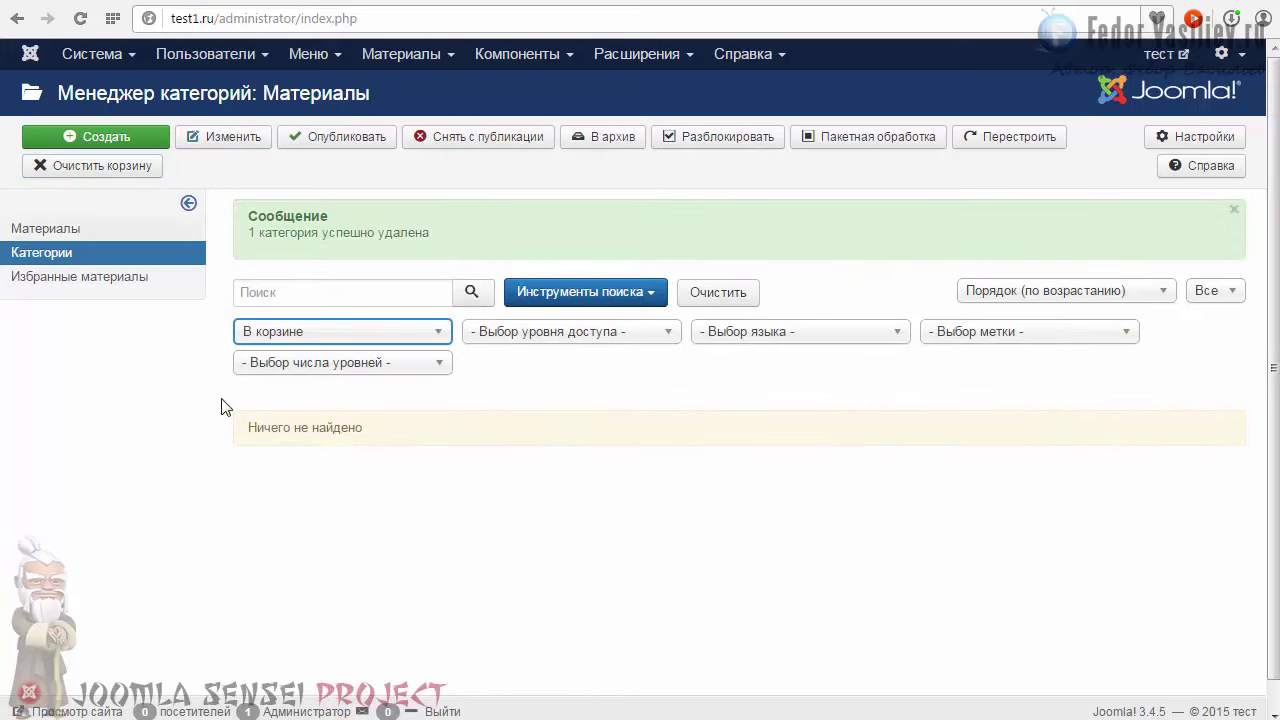
{"action": "left_click", "coordinate": [437, 333]}
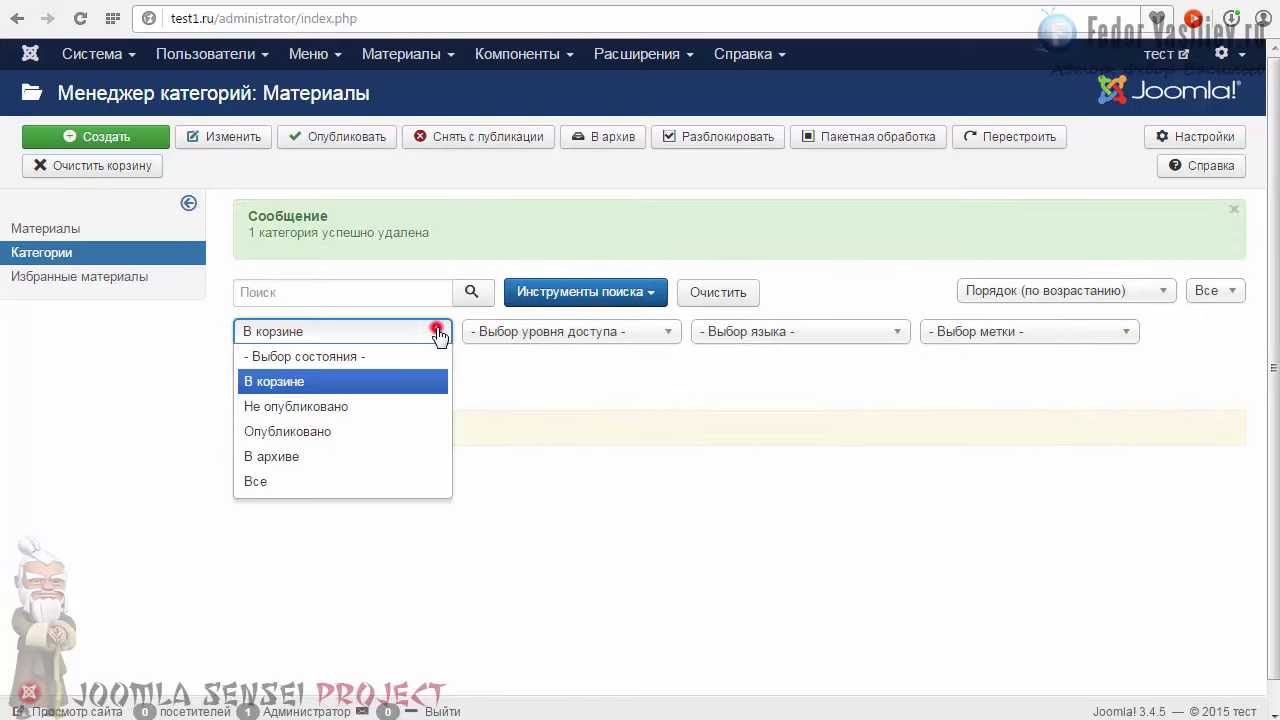
{"action": "left_click", "coordinate": [324, 358]}
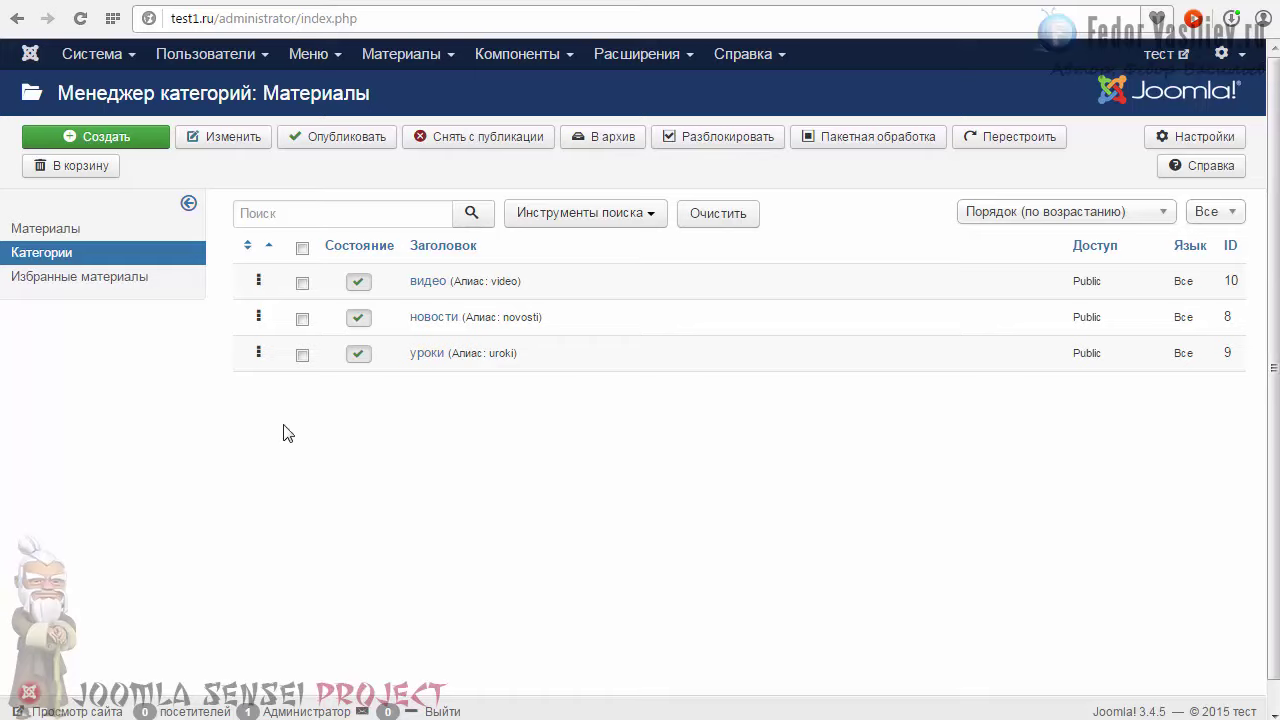
Unpublish the categories видео, новости and уроки all at once and publish them together again
{"action": "left_click", "coordinate": [300, 249]}
{"action": "left_click", "coordinate": [453, 142]}
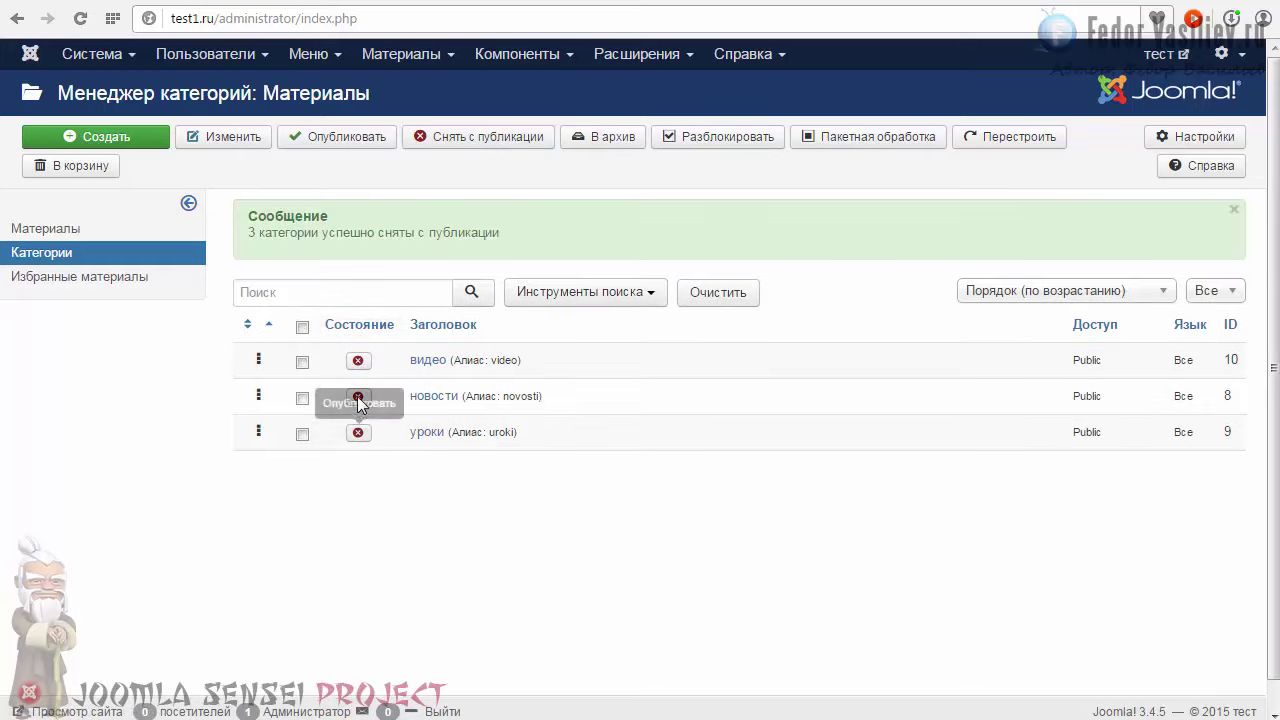
{"action": "left_click", "coordinate": [302, 327]}
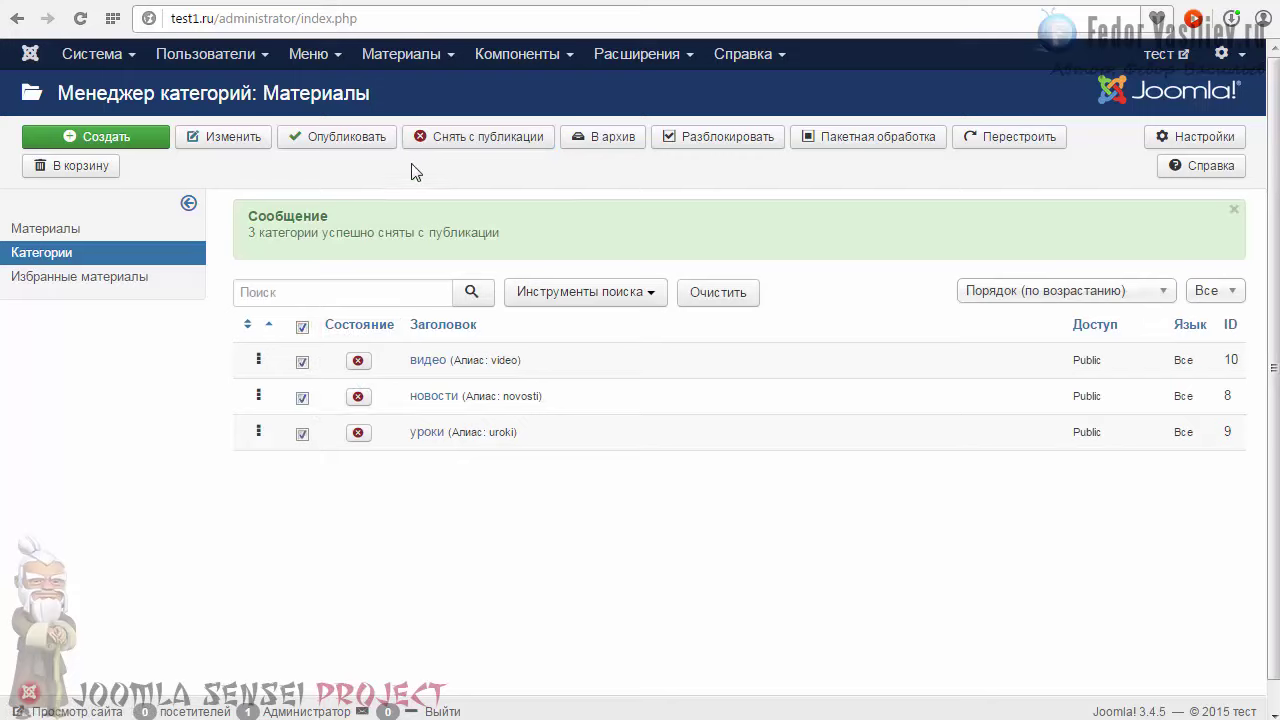
{"action": "left_click", "coordinate": [331, 139]}
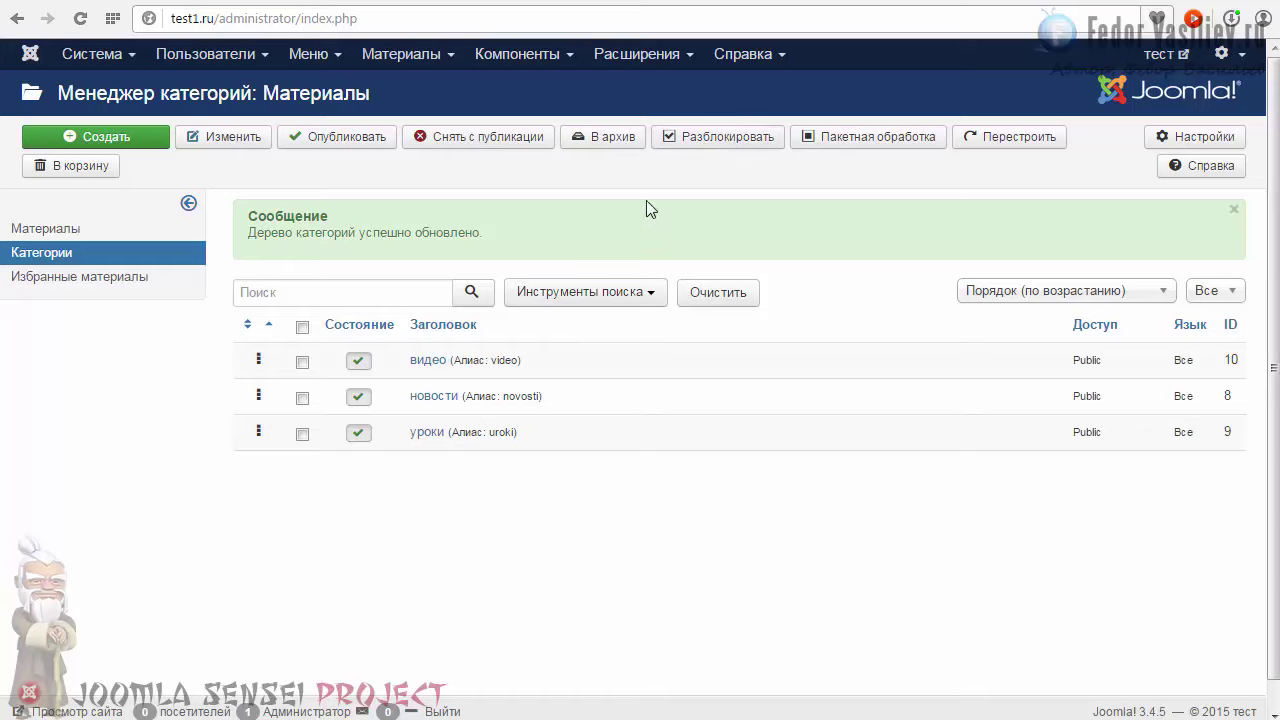
Examine the Материалы display options in the article manager's settings and close the settings without saving
{"action": "left_click", "coordinate": [1222, 145]}
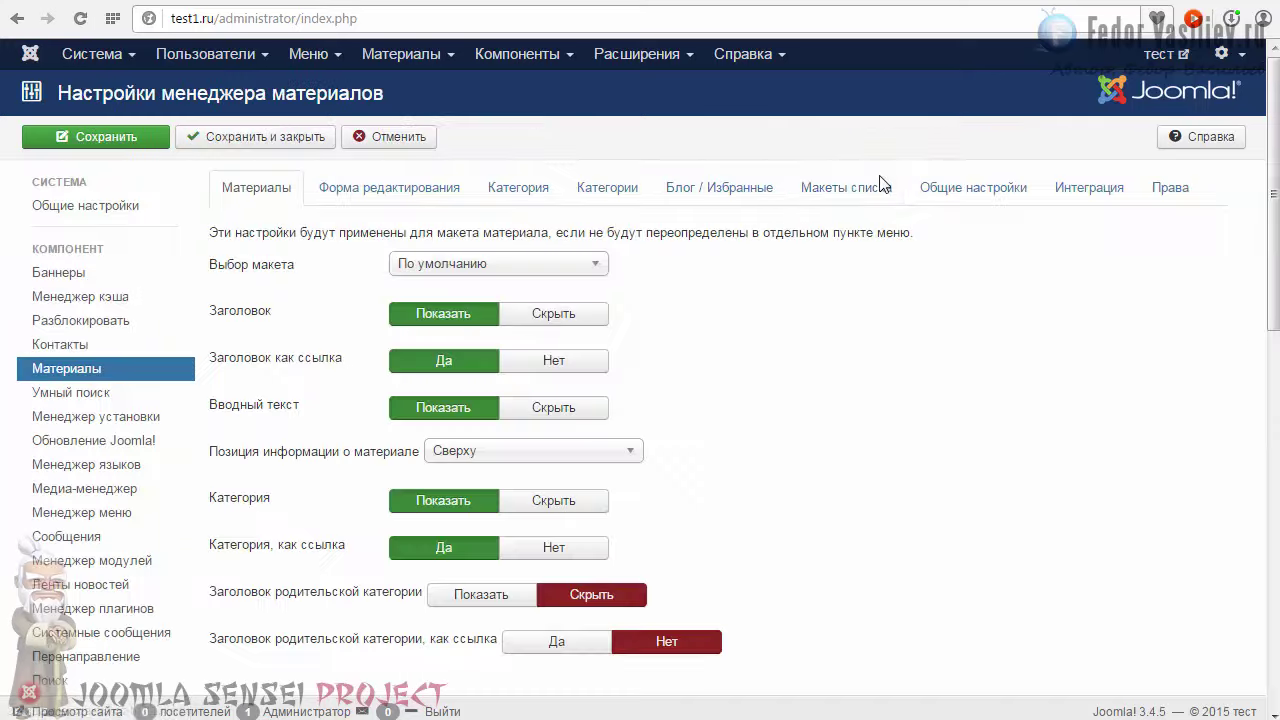
{"action": "scroll", "coordinate": [812, 366], "scroll_direction": "down", "scroll_amount": 4}
{"action": "scroll", "coordinate": [814, 364], "scroll_direction": "up", "scroll_amount": 4}
{"action": "scroll", "coordinate": [265, 470], "scroll_direction": "down", "scroll_amount": 5}
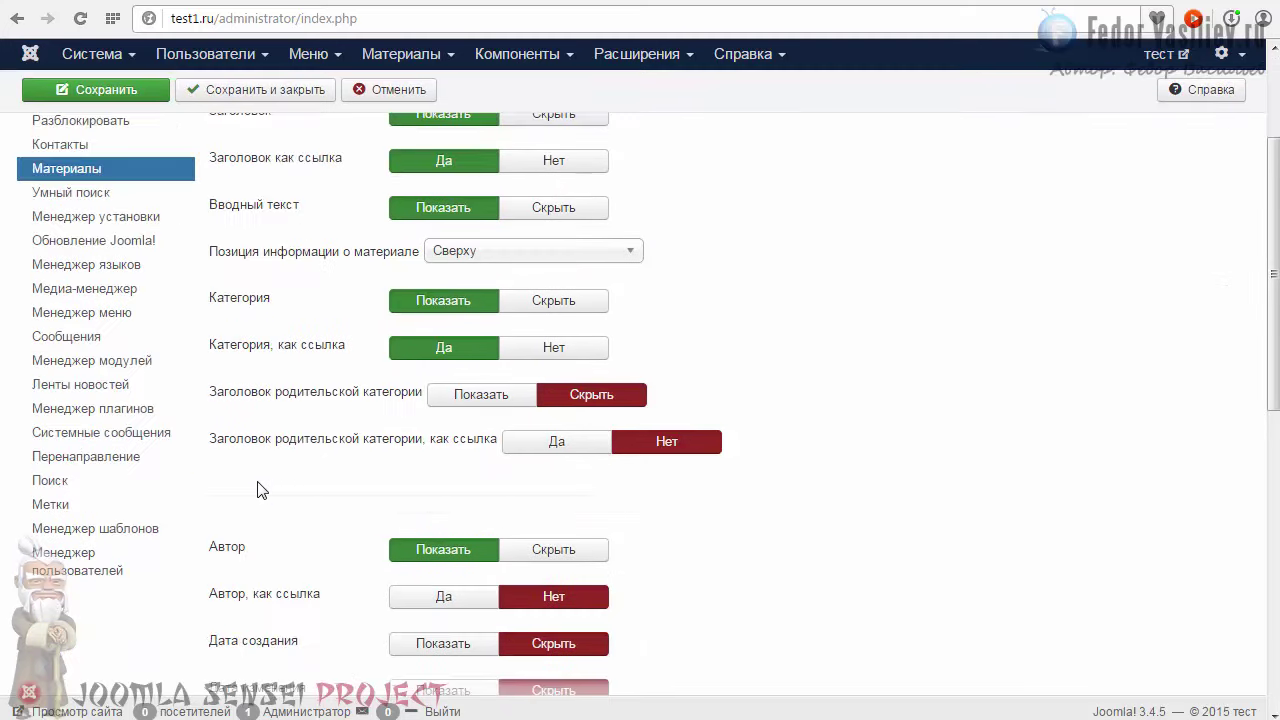
{"action": "scroll", "coordinate": [260, 490], "scroll_direction": "down", "scroll_amount": 3}
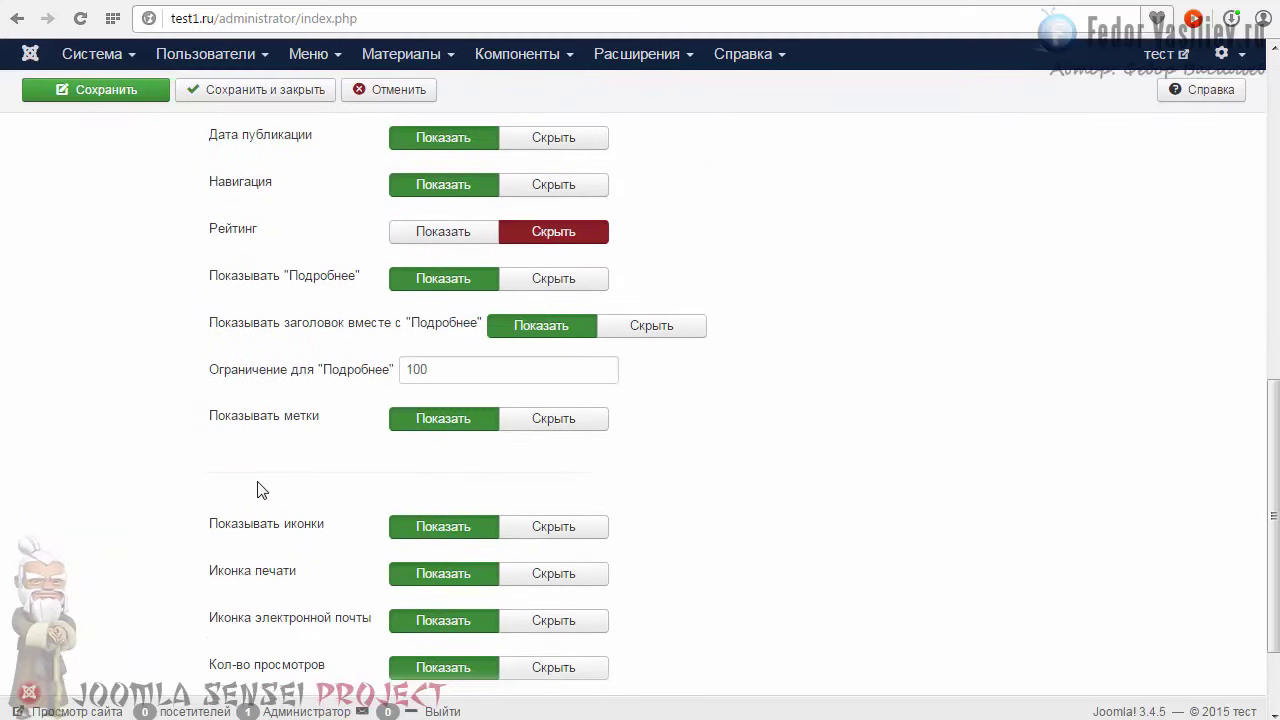
{"action": "scroll", "coordinate": [261, 486], "scroll_direction": "up", "scroll_amount": 1}
{"action": "scroll", "coordinate": [634, 223], "scroll_direction": "up", "scroll_amount": 10}
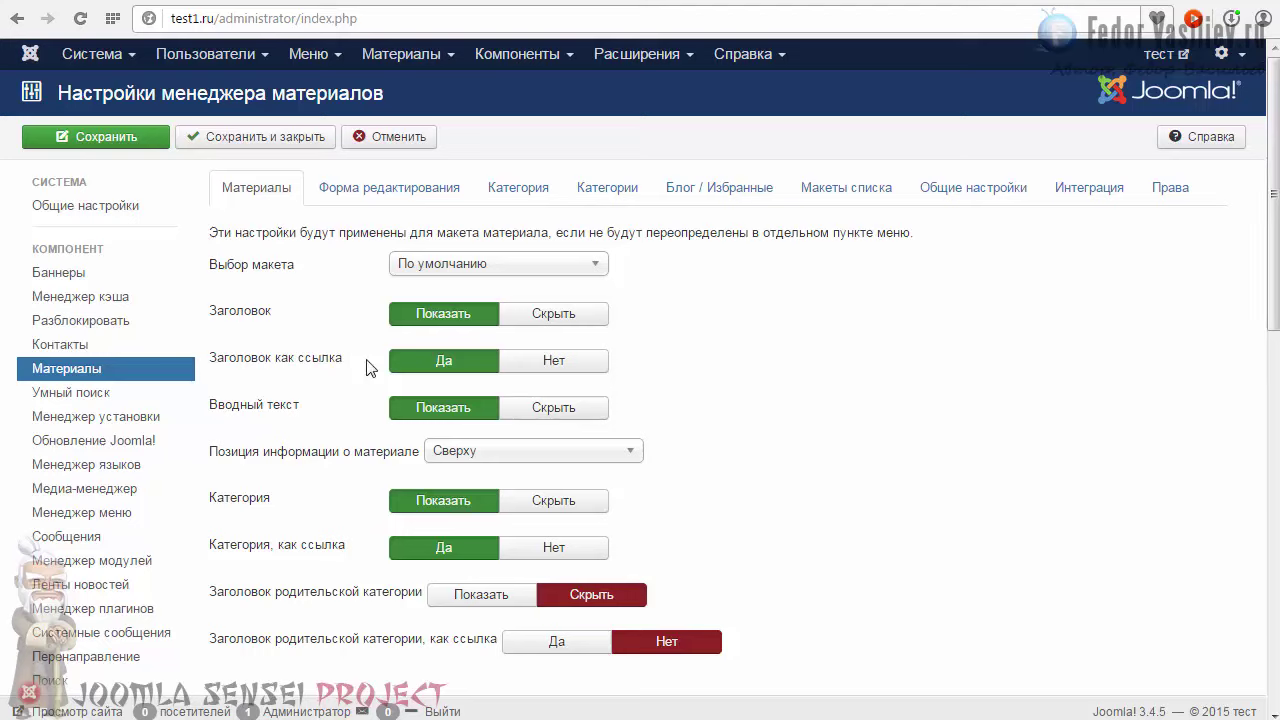
{"action": "left_click", "coordinate": [408, 143]}
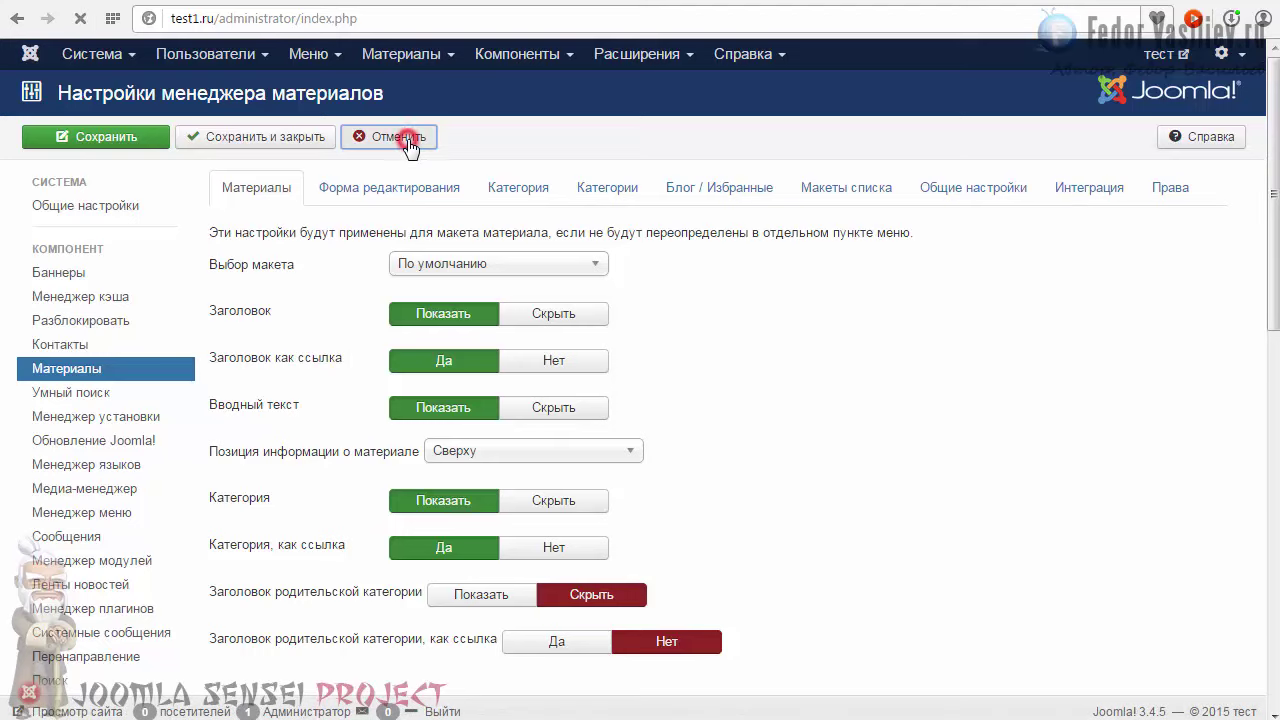